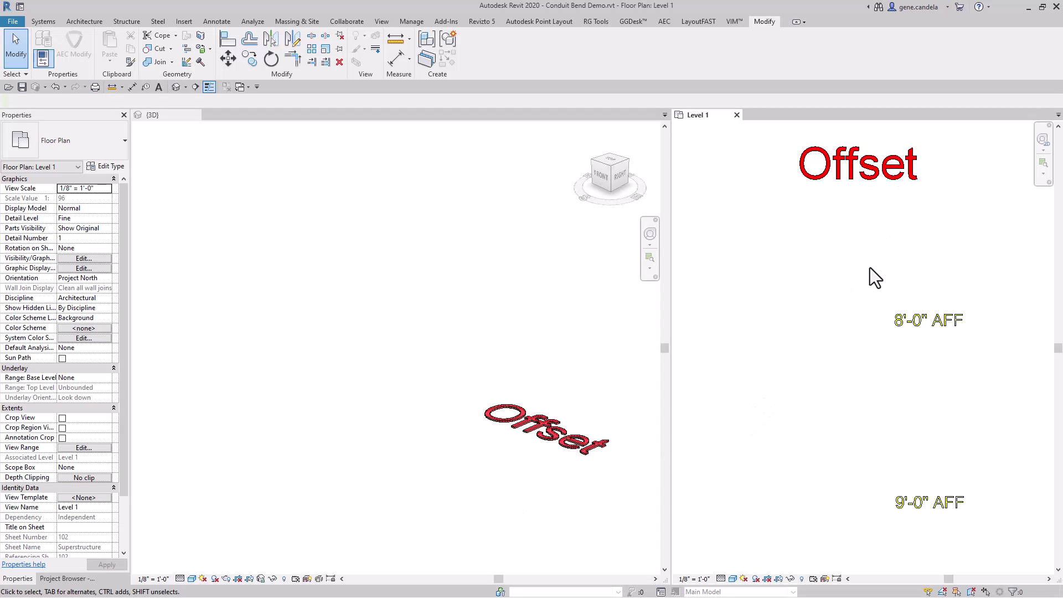
Step: Set the fitting angle increment to 30 degrees in the electrical settings
{"action": "left_click", "coordinate": [474, 321]}
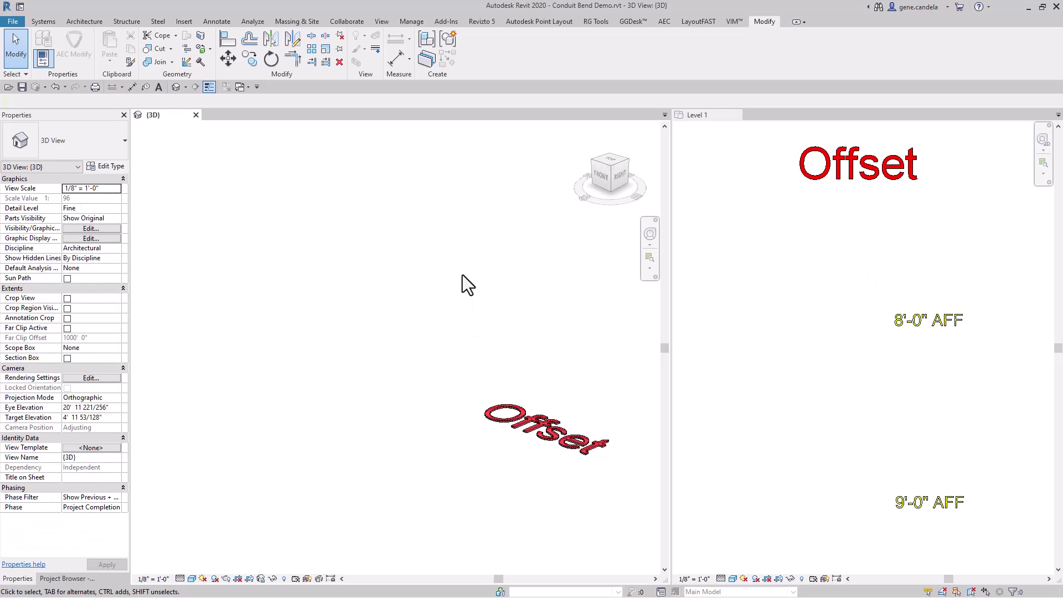
{"action": "key", "text": "e"}
{"action": "key", "text": "s"}
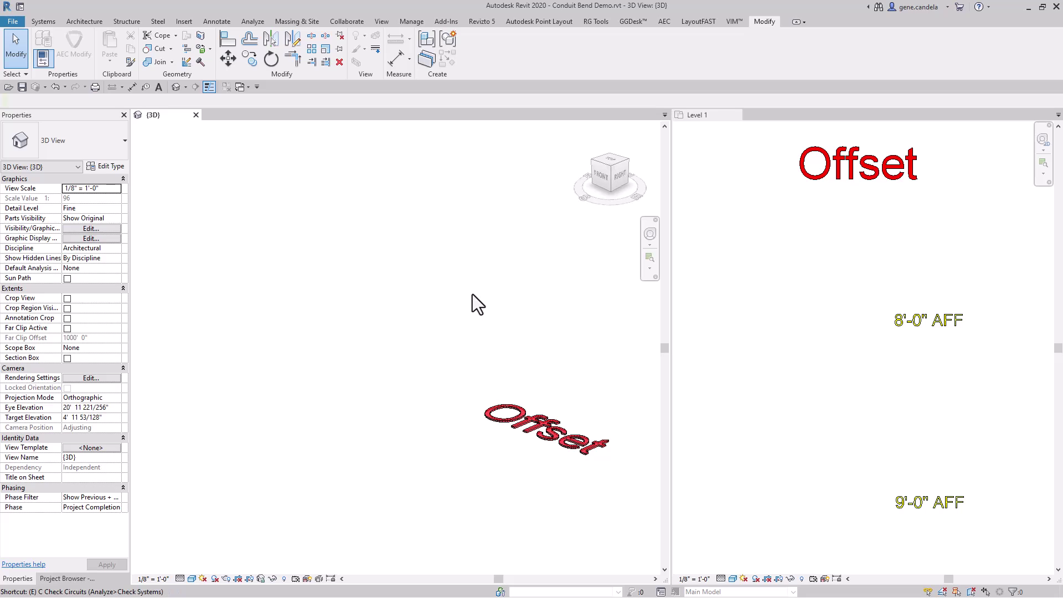
{"action": "left_click_drag", "start_coordinate": [483, 295], "coordinate": [425, 298]}
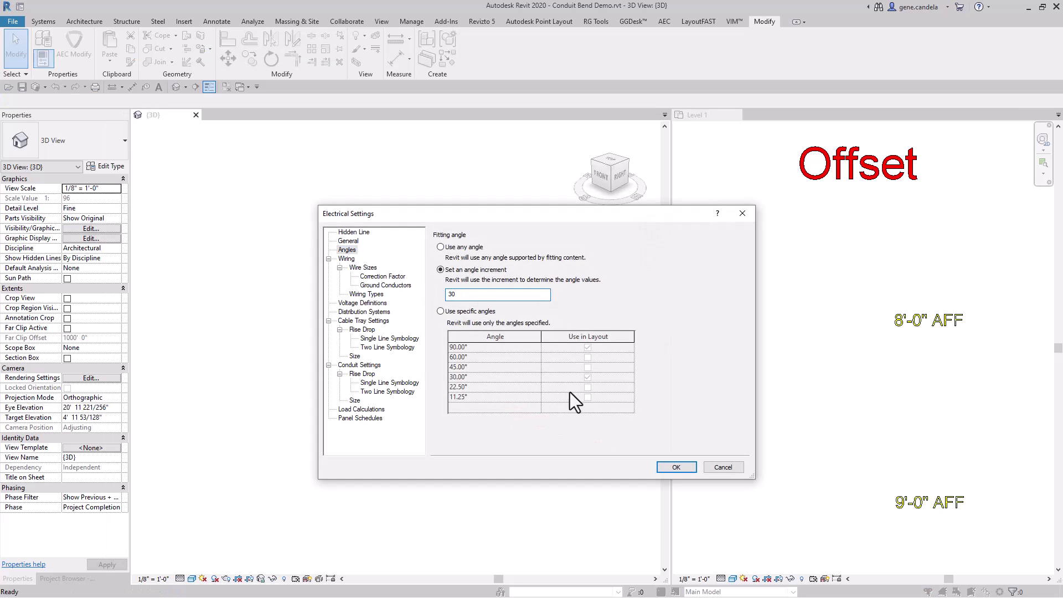
{"action": "left_click", "coordinate": [675, 467]}
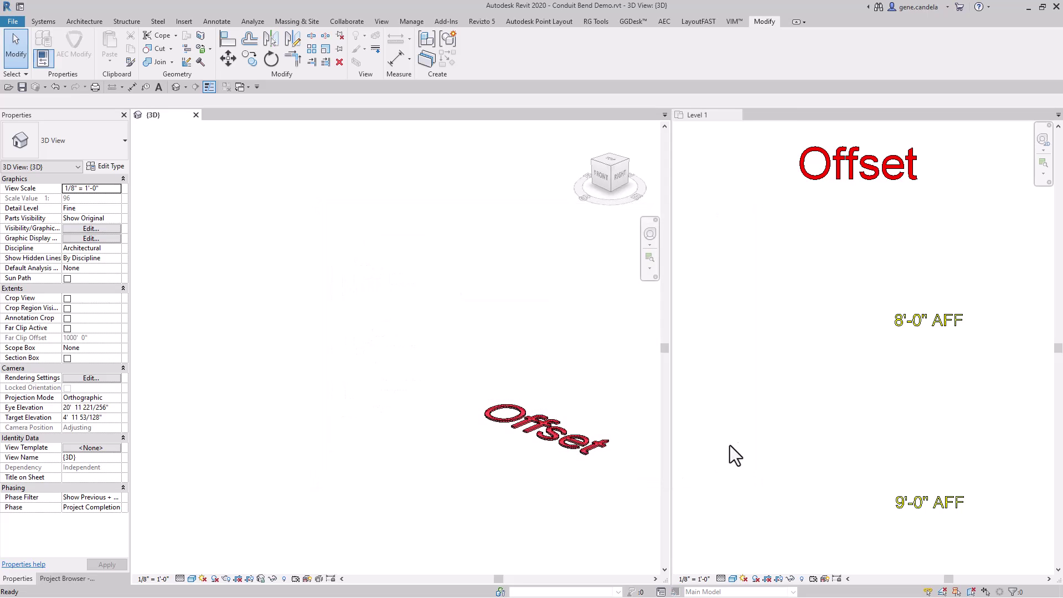
Step: Draw a short 2" conduit segment straight up the Level 1 plan beside the 9'-0" AFF label, at a 9' 0" middle elevation
{"action": "key", "text": "c"}
{"action": "key", "text": "n"}
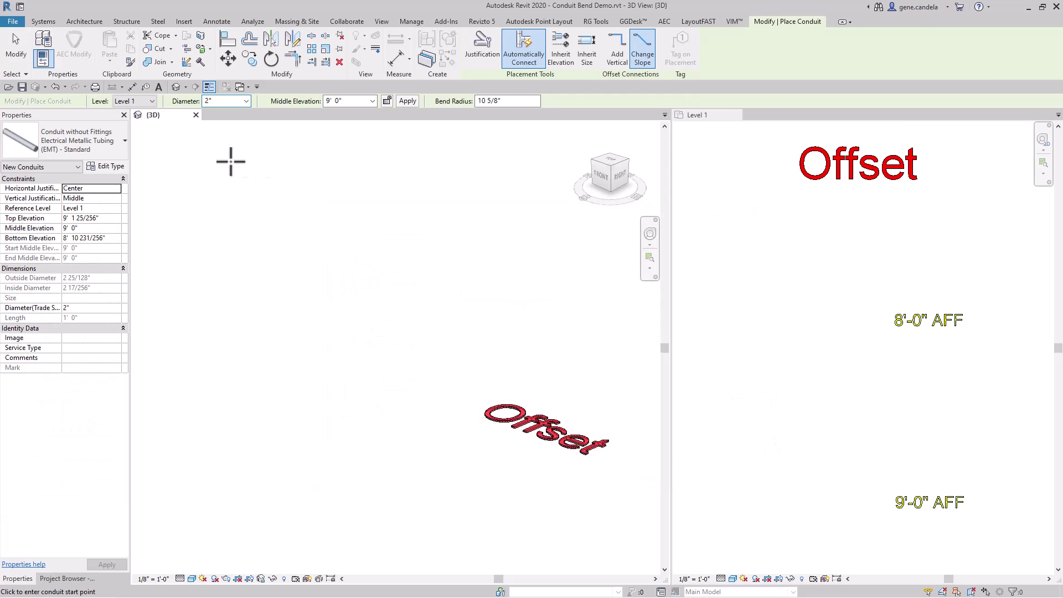
{"action": "left_click", "coordinate": [246, 101]}
{"action": "left_click", "coordinate": [325, 159]}
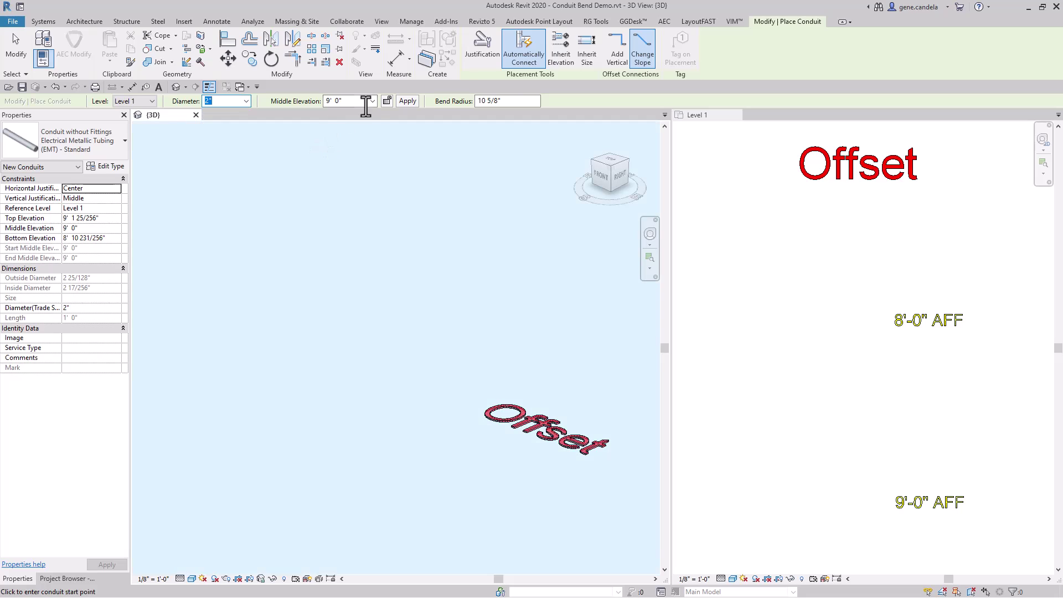
{"action": "left_click", "coordinate": [373, 101]}
{"action": "left_click", "coordinate": [338, 162]}
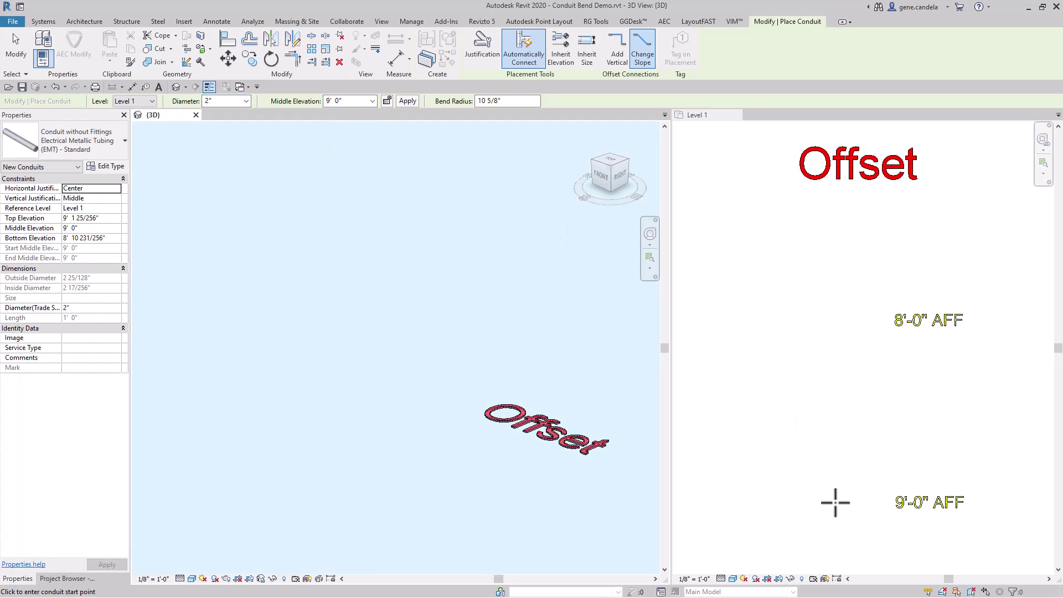
{"action": "left_click", "coordinate": [868, 552]}
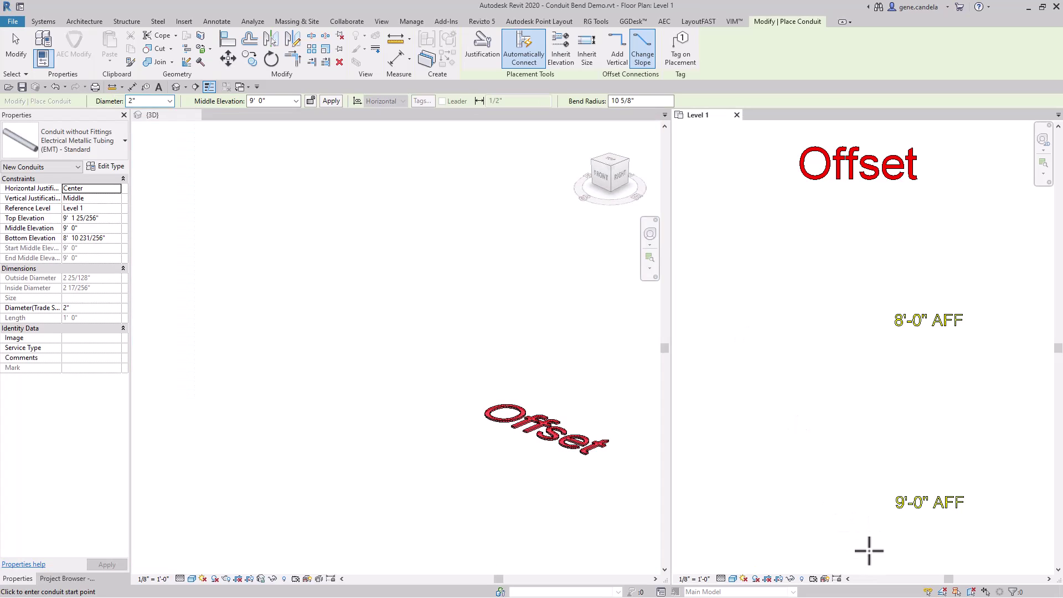
{"action": "left_click", "coordinate": [868, 474]}
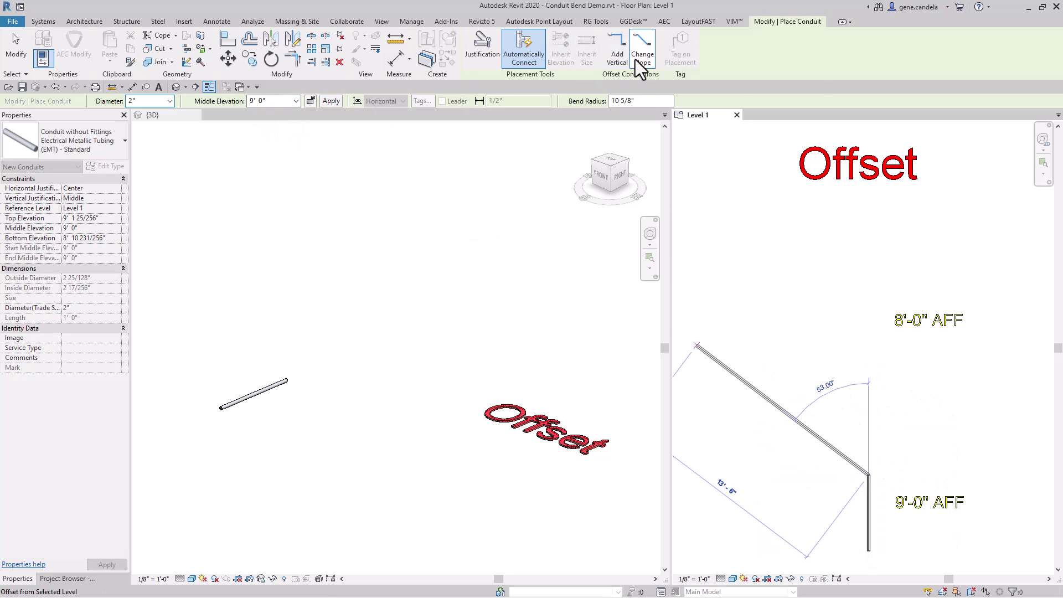
Step: Change the middle elevation to 8' 0" and continue the conduit straight ahead to form the offset, ending the run there
{"action": "left_click", "coordinate": [297, 100]}
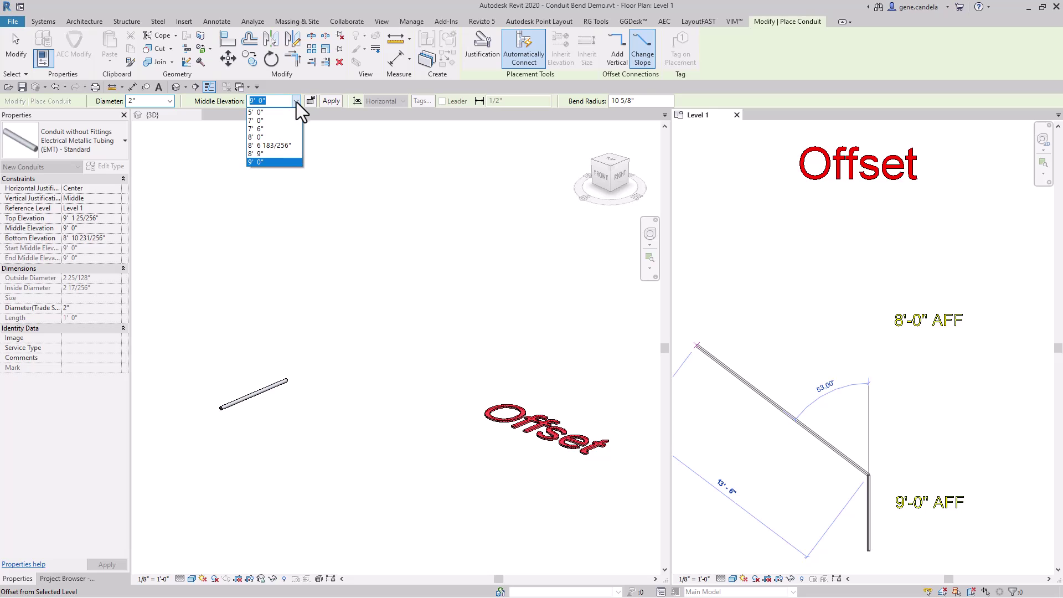
{"action": "left_click", "coordinate": [274, 137]}
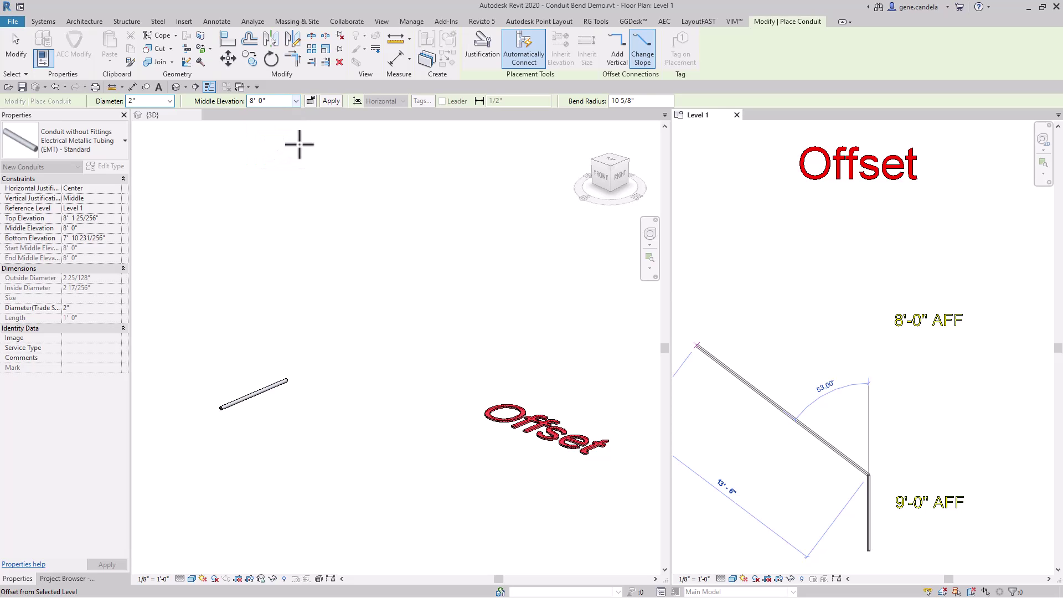
{"action": "left_click", "coordinate": [869, 414]}
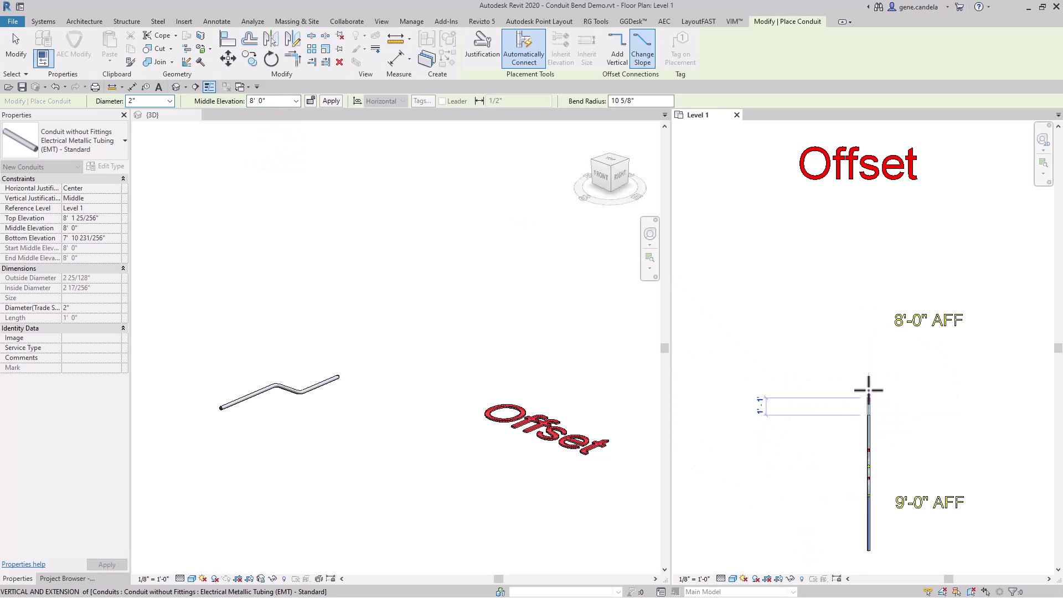
{"action": "key", "text": "Escape"}
{"action": "key", "text": "Escape"}
Step: Check the bend angle of the sloped conduit segment in the 3D view
{"action": "left_click", "coordinate": [297, 392]}
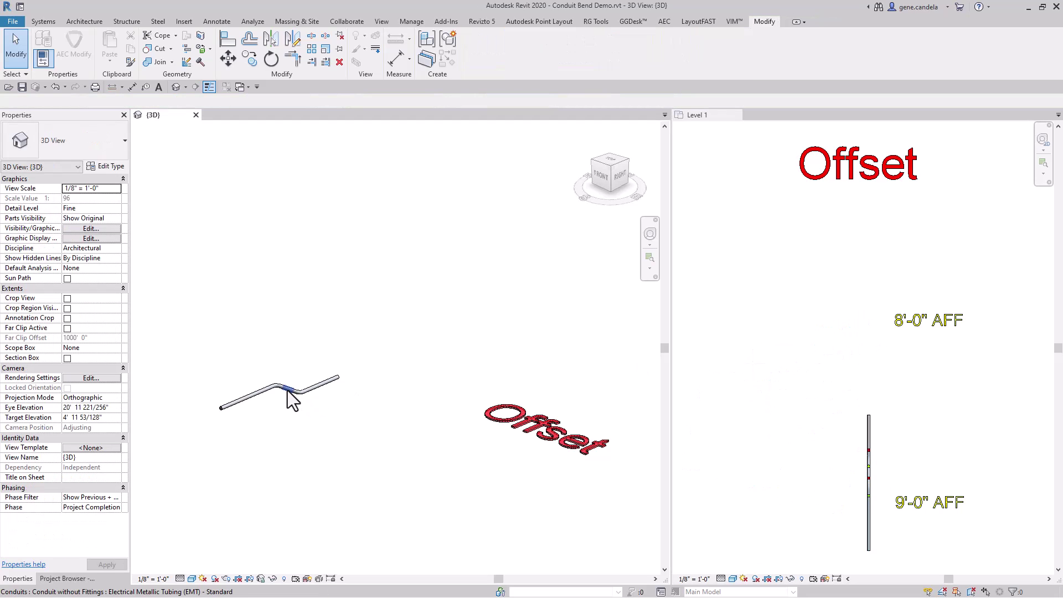
{"action": "left_click", "coordinate": [277, 390]}
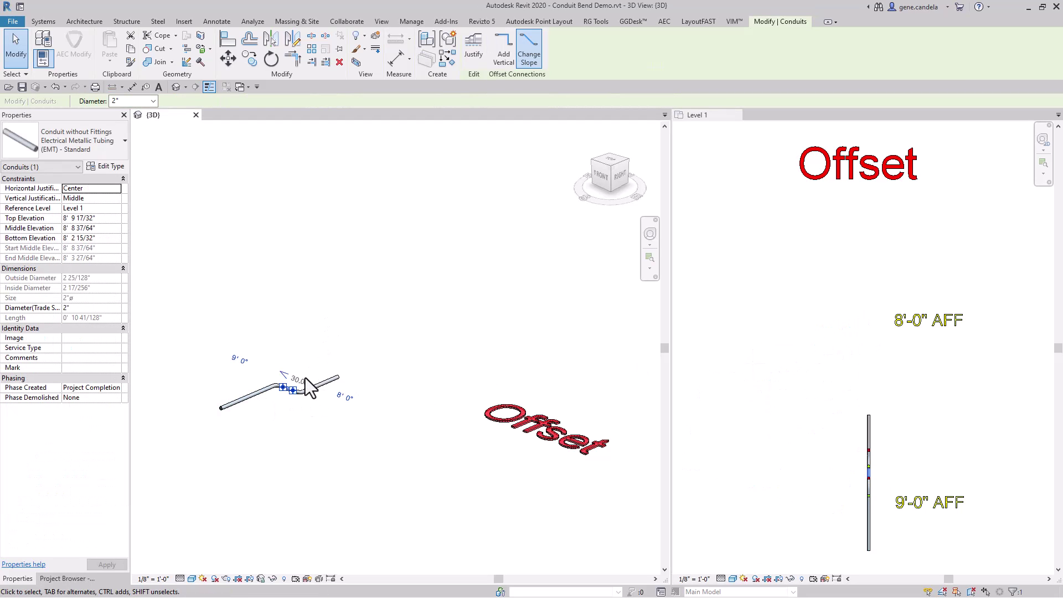
{"action": "left_click", "coordinate": [820, 393]}
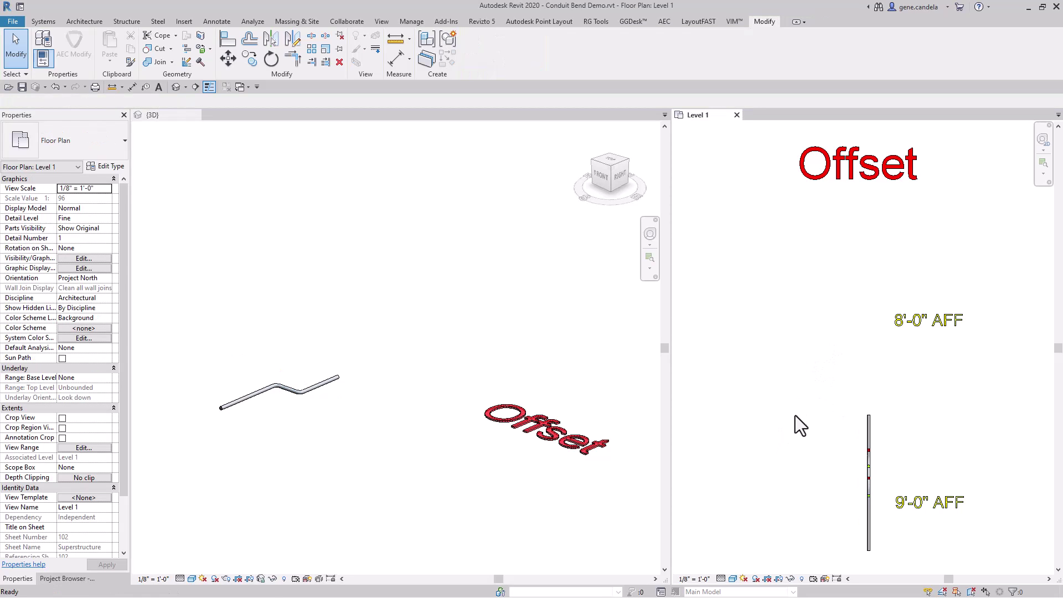
Step: Draw a second straight 2" conduit at 8' 0" elevation parallel to the offset run, extending up to the 8'-0" AFF label
{"action": "key", "text": "c"}
{"action": "key", "text": "n"}
{"action": "left_click", "coordinate": [827, 550]}
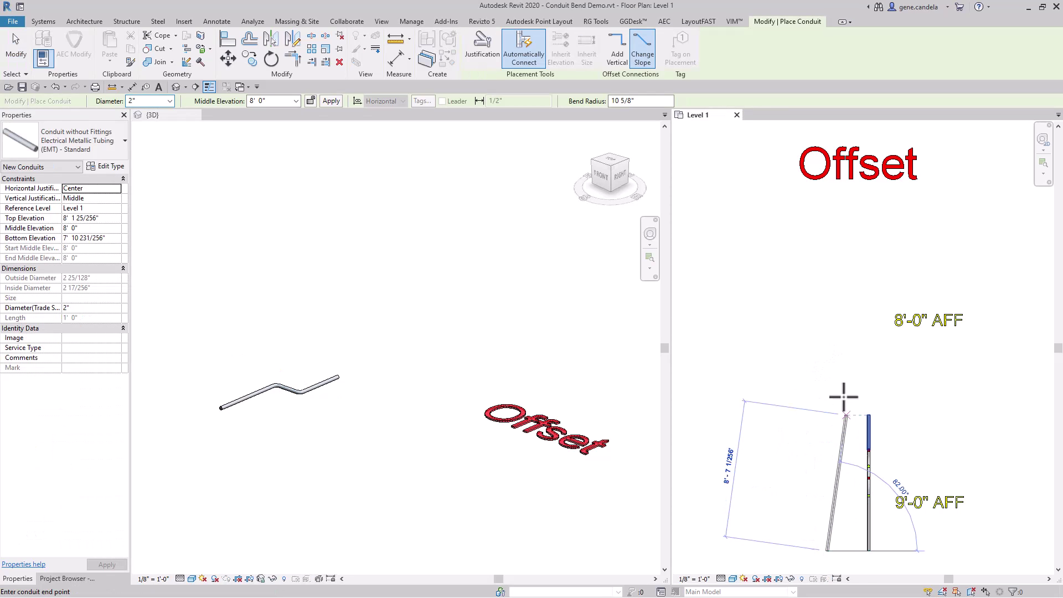
{"action": "left_click", "coordinate": [827, 322]}
{"action": "key", "text": "Escape"}
{"action": "key", "text": "Escape"}
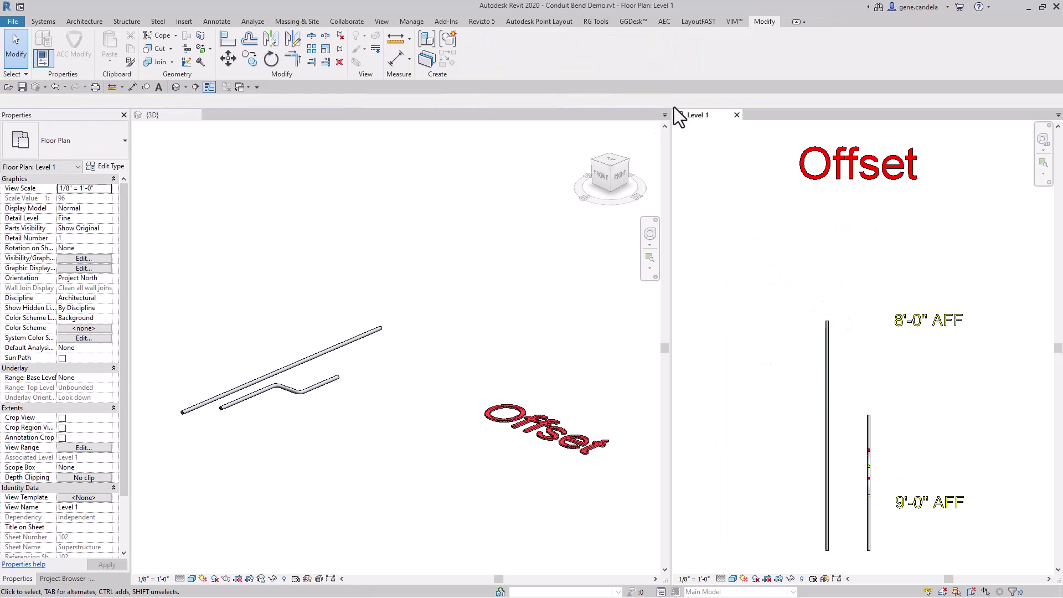
Step: Split the new straight conduit at two points, leaving a separate middle segment
{"action": "left_click", "coordinate": [312, 36]}
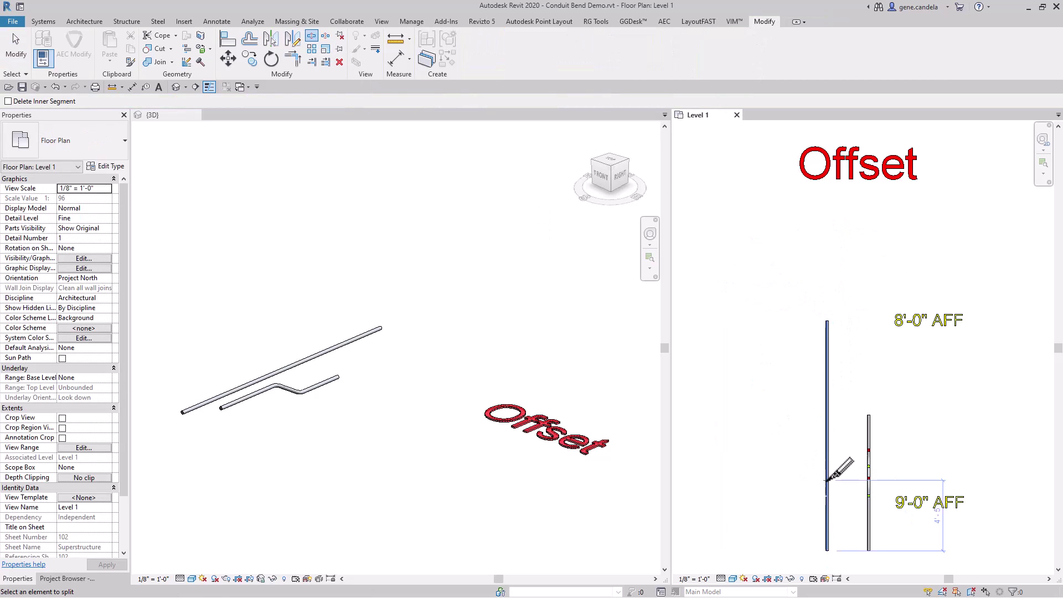
{"action": "left_click", "coordinate": [826, 480]}
{"action": "left_click", "coordinate": [828, 391]}
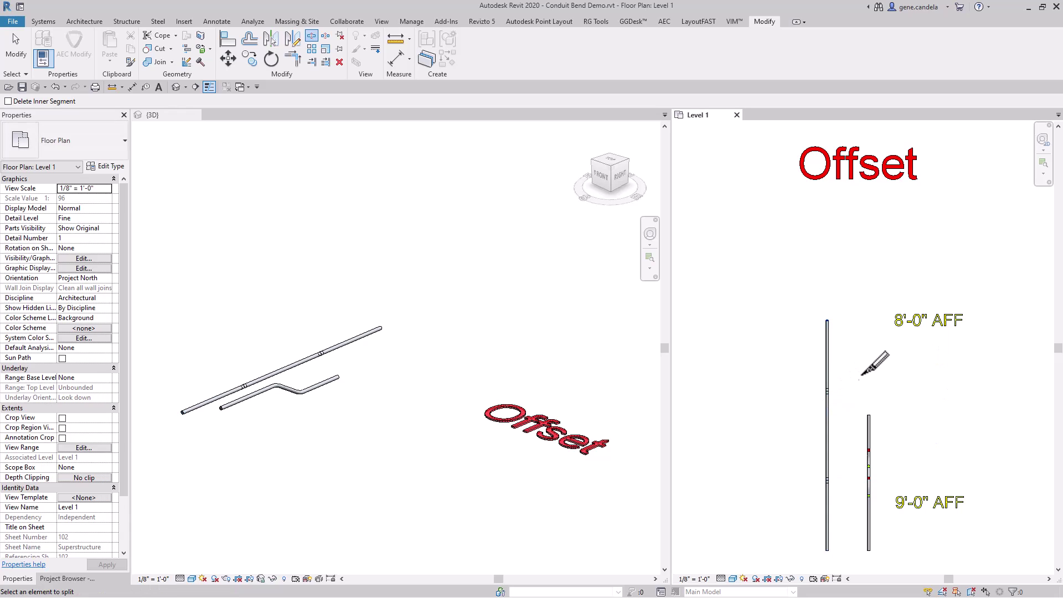
{"action": "key", "text": "Escape"}
Step: Delete the middle conduit segment and the leftover union fittings at the split points
{"action": "left_click", "coordinate": [828, 451]}
{"action": "key", "text": "Delete"}
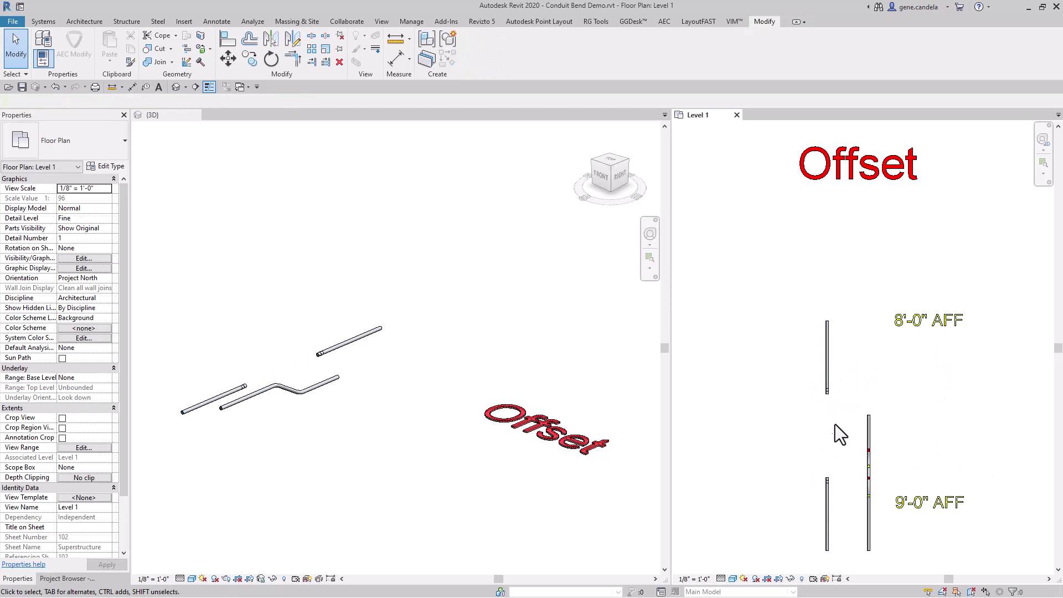
{"action": "left_click", "coordinate": [829, 478]}
{"action": "key", "text": "Delete"}
Step: Set the middle elevation of the remaining conduit segment near the 8'-0" AFF label to 7' 0"
{"action": "left_click", "coordinate": [827, 360]}
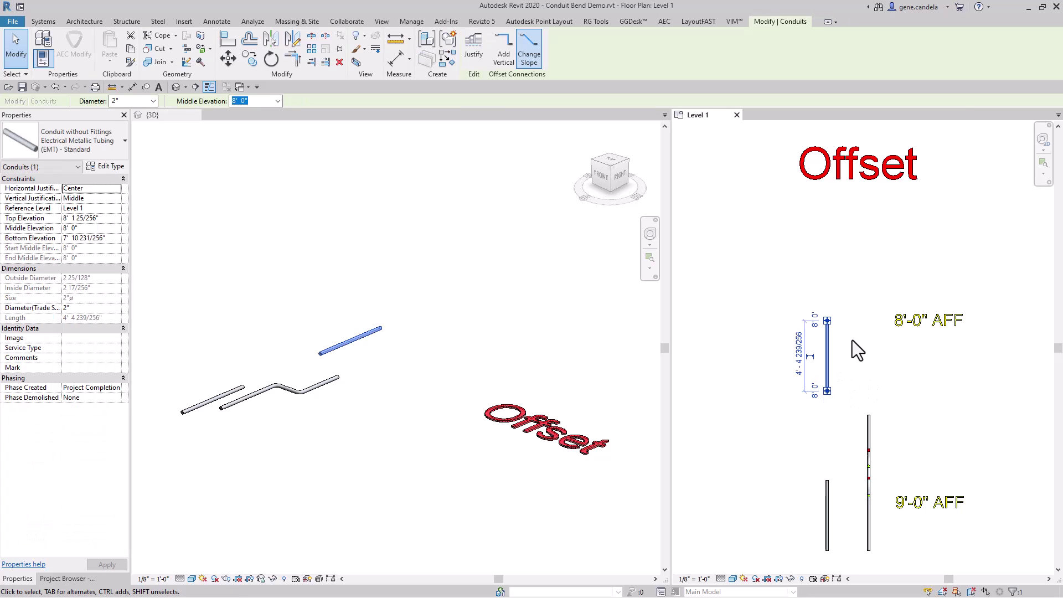
{"action": "left_click", "coordinate": [278, 102]}
{"action": "left_click", "coordinate": [268, 121]}
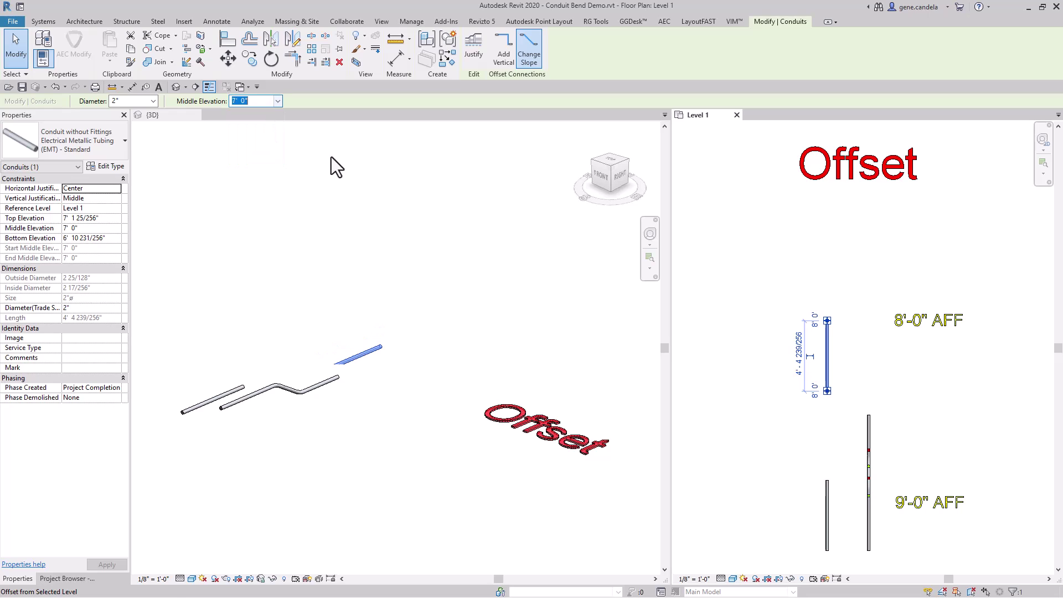
{"action": "left_click", "coordinate": [772, 280]}
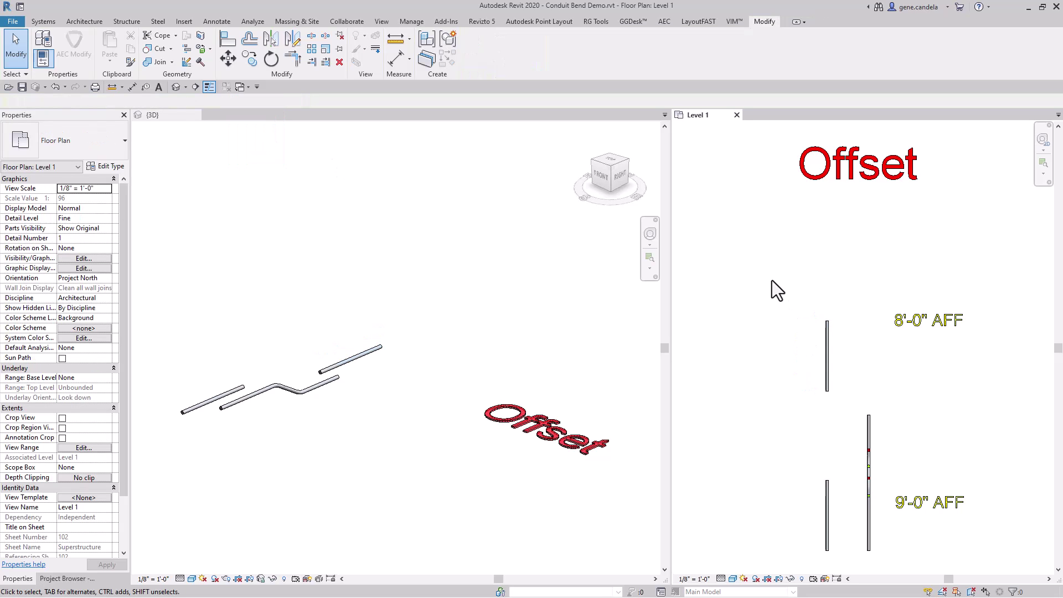
Step: Use Create Similar on the segment near the 9'-0" AFF label to extend its open end about 10" toward the other segment
{"action": "left_click", "coordinate": [827, 510]}
{"action": "right_click", "coordinate": [826, 510]}
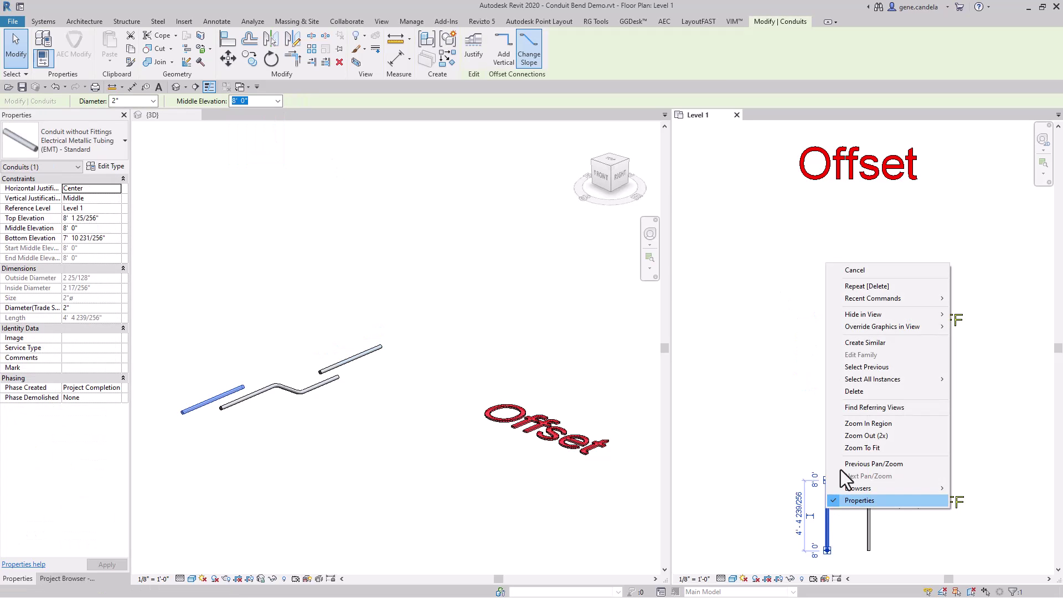
{"action": "left_click", "coordinate": [867, 342]}
{"action": "left_click", "coordinate": [826, 472]}
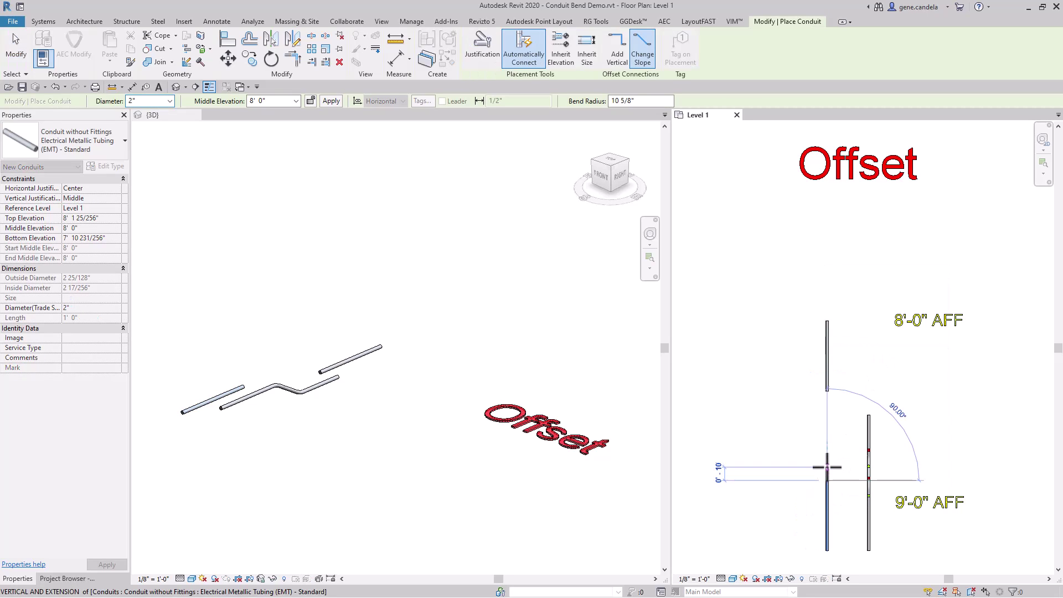
Step: Change the middle elevation to 7' 0" and connect the run to the near end of the lowered segment
{"action": "left_click", "coordinate": [296, 101]}
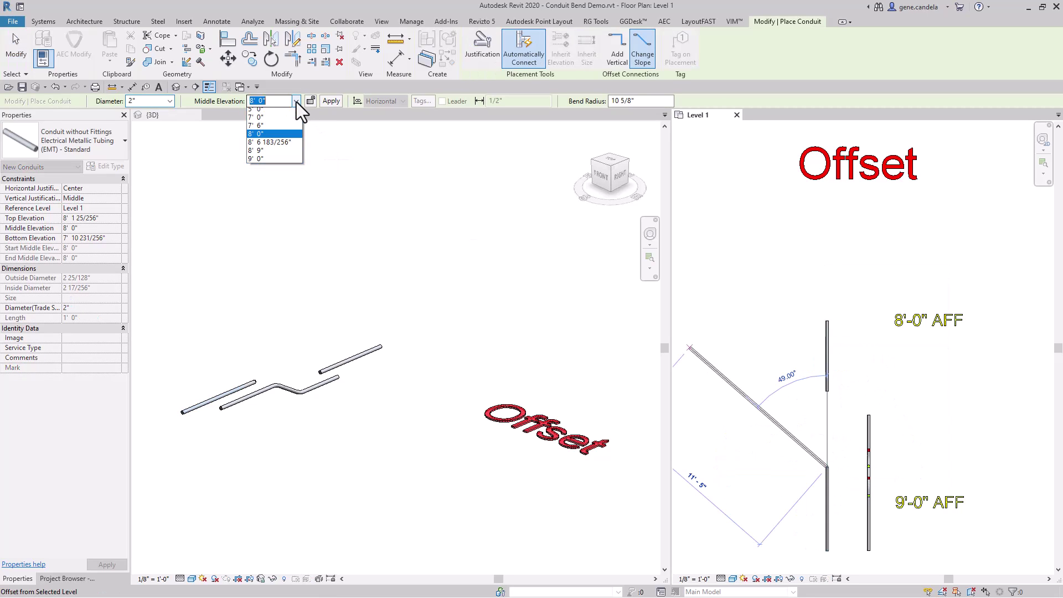
{"action": "left_click", "coordinate": [285, 120]}
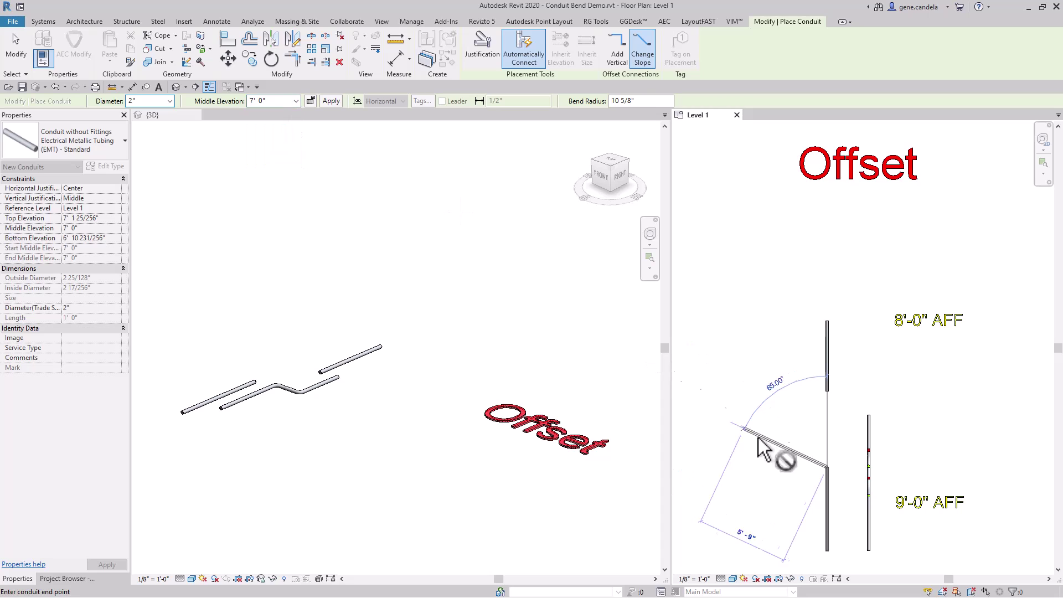
{"action": "left_click", "coordinate": [826, 391]}
{"action": "key", "text": "Escape"}
{"action": "key", "text": "Escape"}
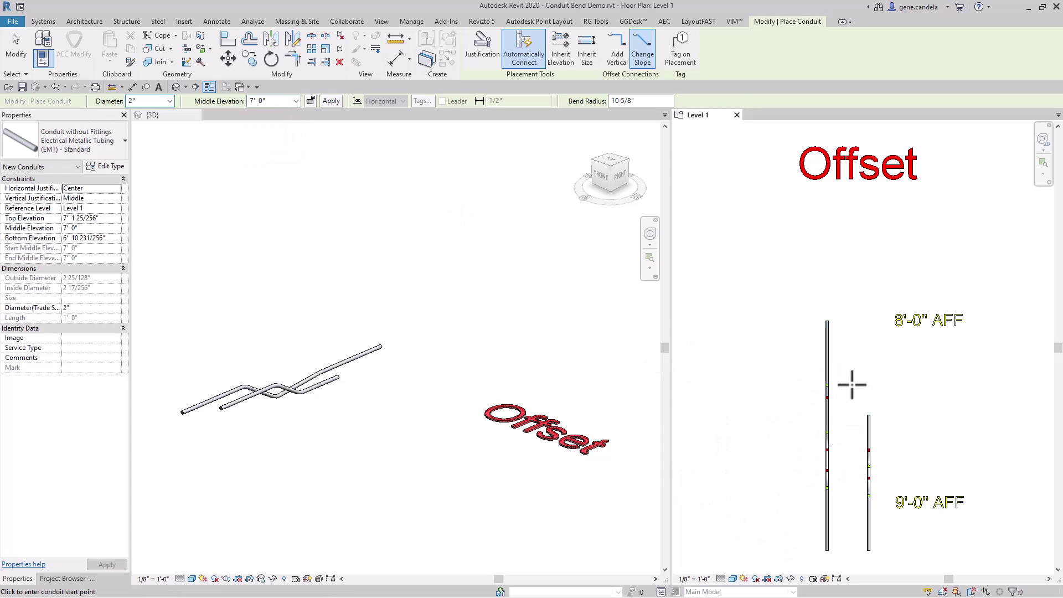
Step: Check the angle and elevations of the sloped segment in the reconnected conduit run in 3D
{"action": "left_click", "coordinate": [252, 367]}
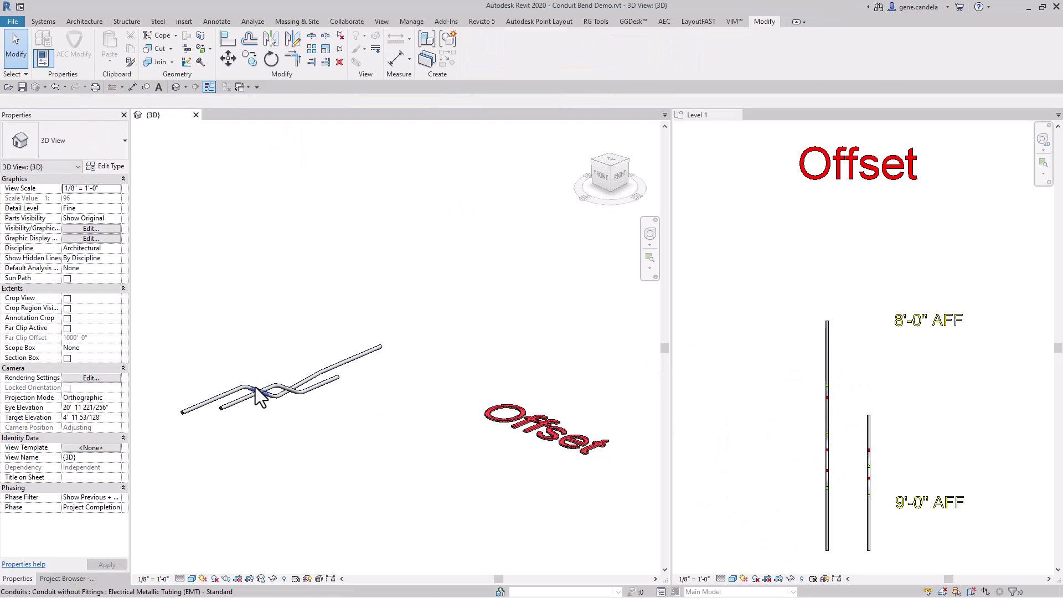
{"action": "left_click", "coordinate": [255, 387]}
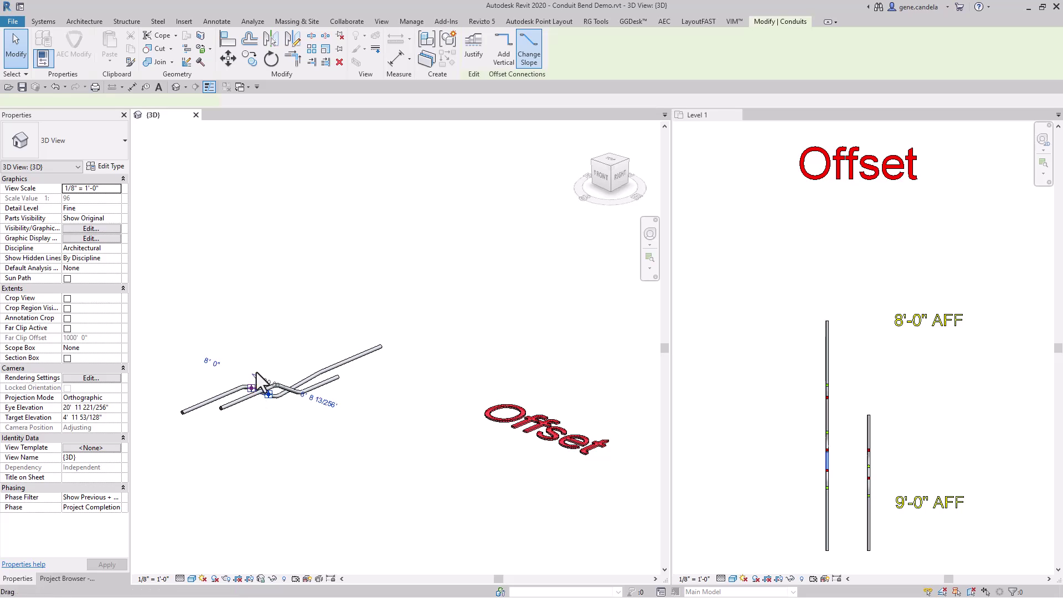
{"action": "left_click", "coordinate": [769, 391]}
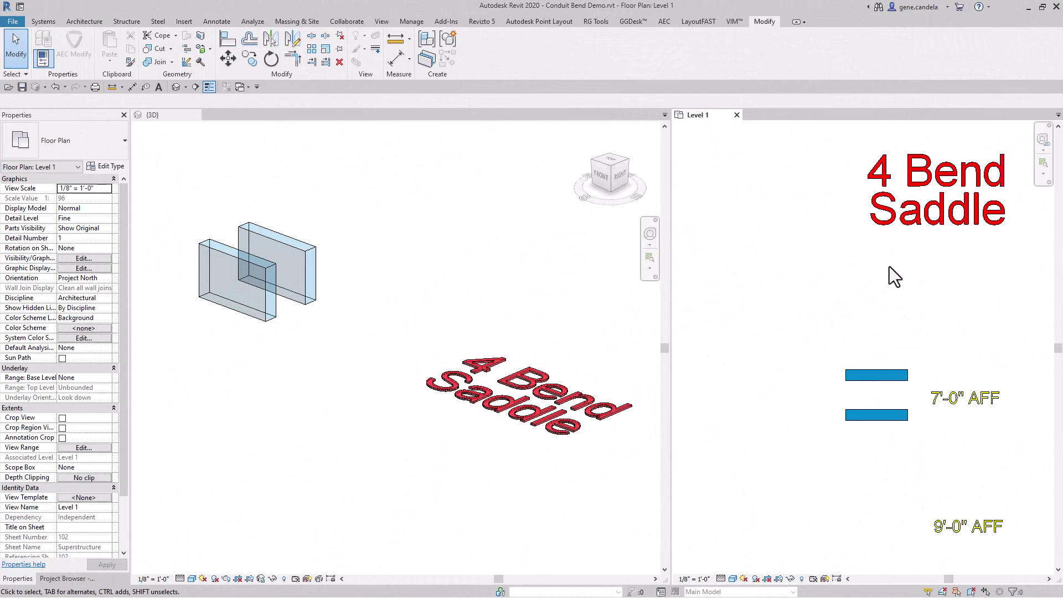
Step: Set the fitting angle increment to 45 degrees in the electrical settings
{"action": "key", "text": "e"}
{"action": "key", "text": "s"}
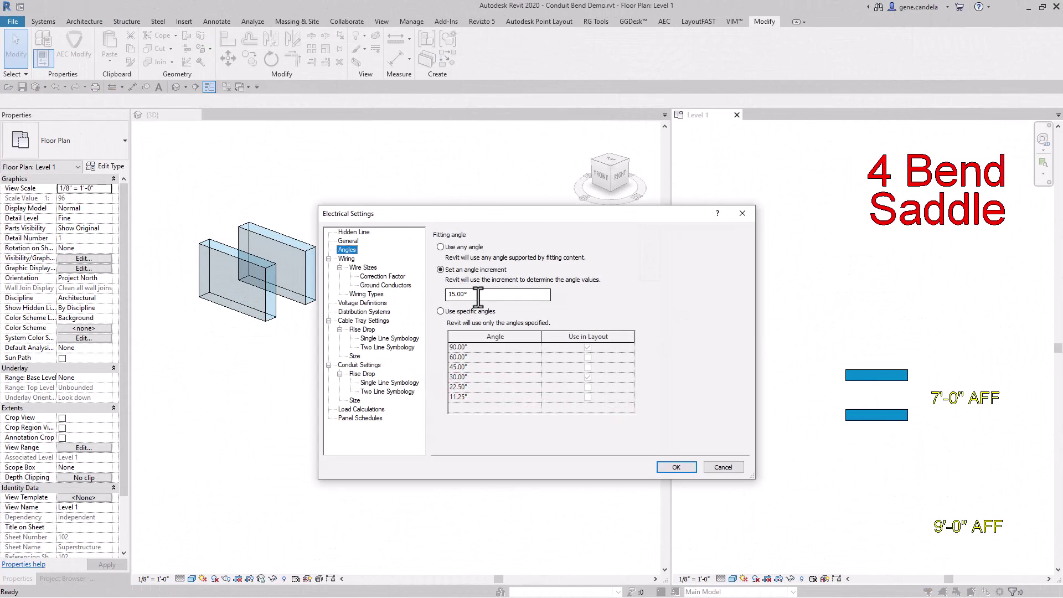
{"action": "double_click", "coordinate": [480, 294]}
{"action": "type", "text": "45"}
{"action": "left_click", "coordinate": [678, 468]}
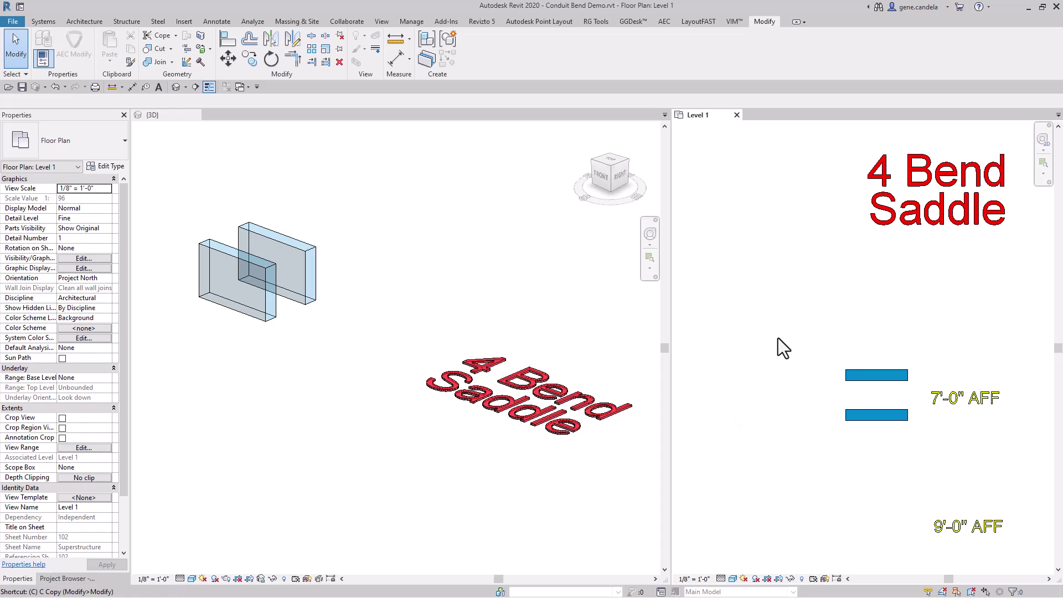
Step: Draw a conduit at middle elevation 9' 0" beside the 9'-0" AFF label, running straight toward the two walls of the 4 Bend Saddle area
{"action": "key", "text": "c"}
{"action": "key", "text": "n"}
{"action": "left_click", "coordinate": [296, 101]}
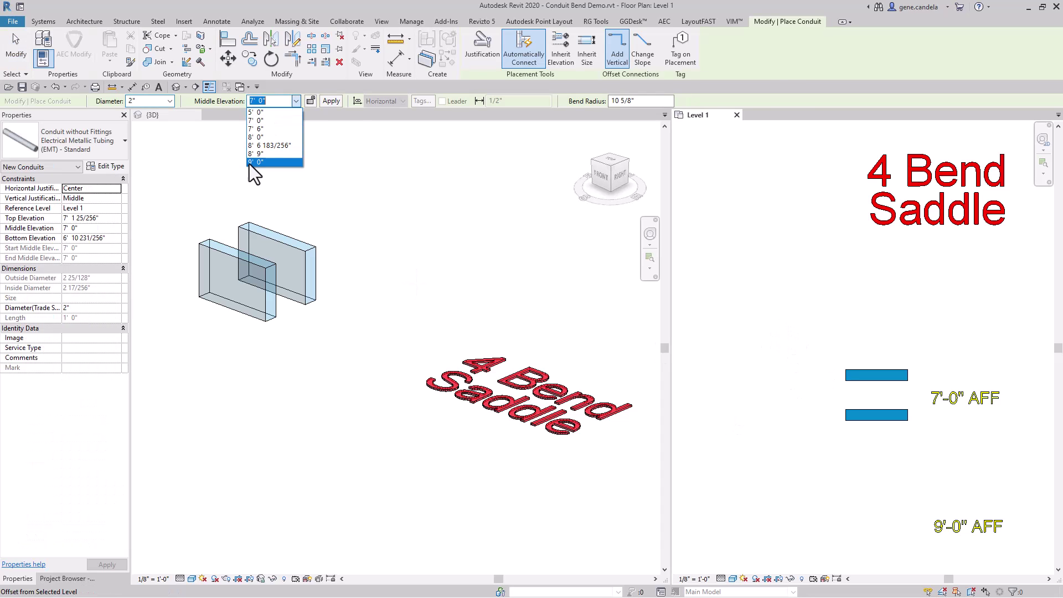
{"action": "left_click", "coordinate": [254, 164]}
{"action": "left_click", "coordinate": [898, 546]}
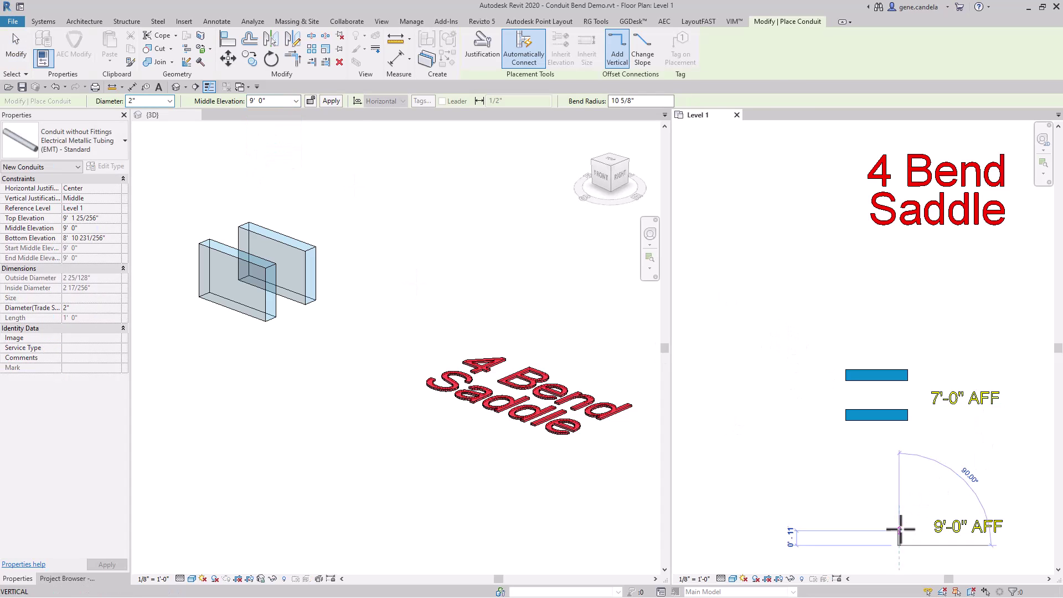
{"action": "left_click", "coordinate": [899, 467]}
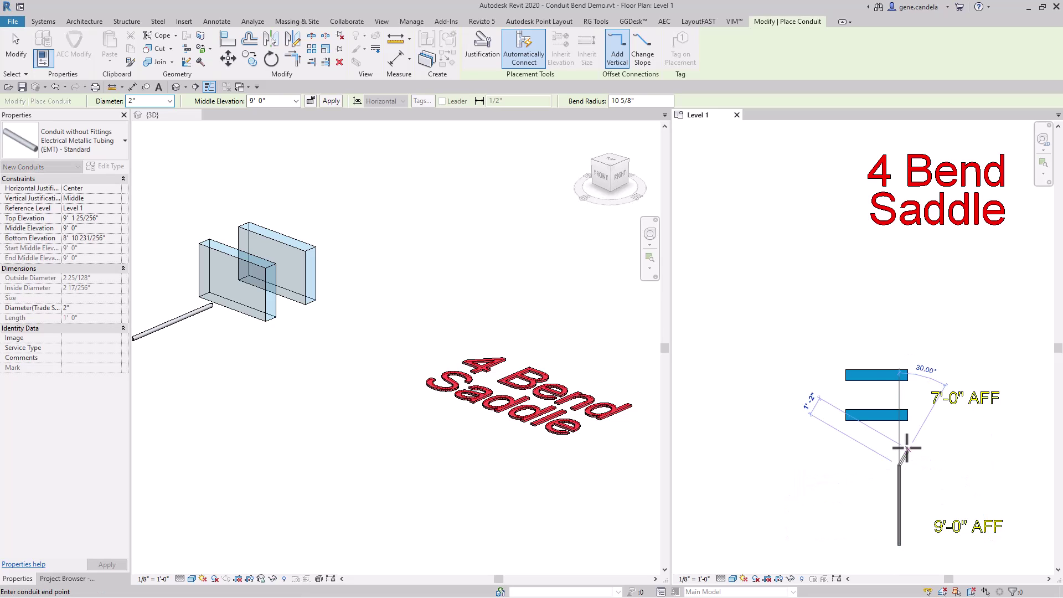
Step: Continue the run with Change Slope at middle elevation 7' 0", passing straight beneath both walls to just beyond the far one
{"action": "left_click", "coordinate": [296, 101]}
{"action": "left_click", "coordinate": [264, 122]}
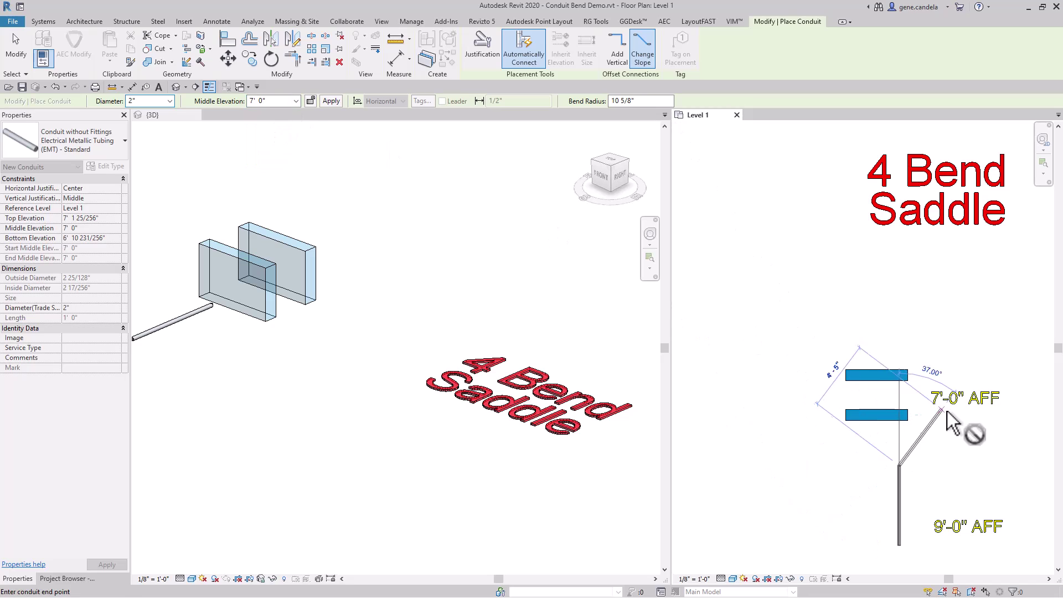
{"action": "left_click", "coordinate": [899, 412]}
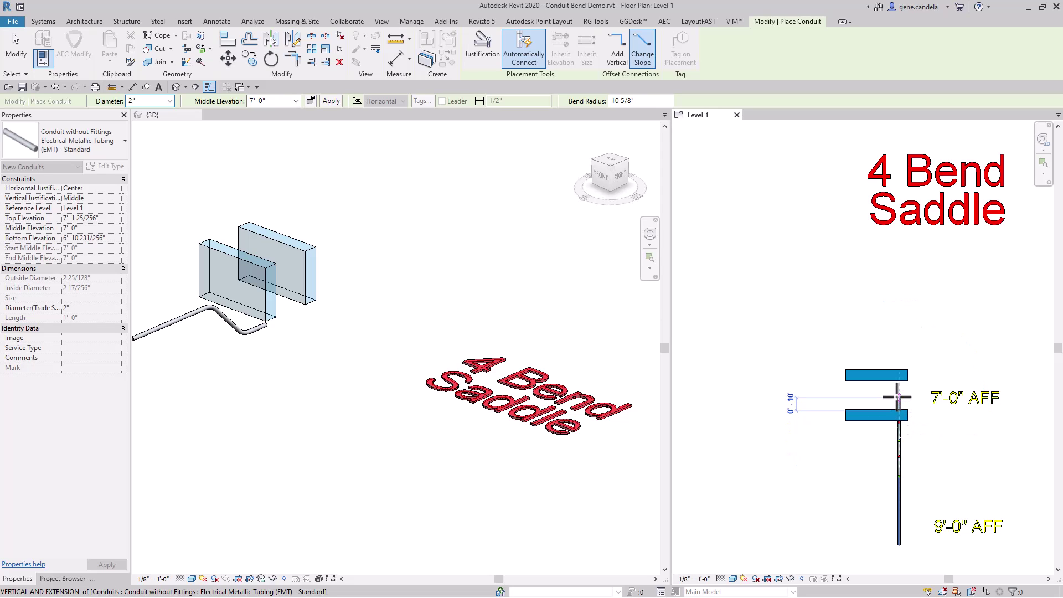
{"action": "left_click", "coordinate": [899, 362]}
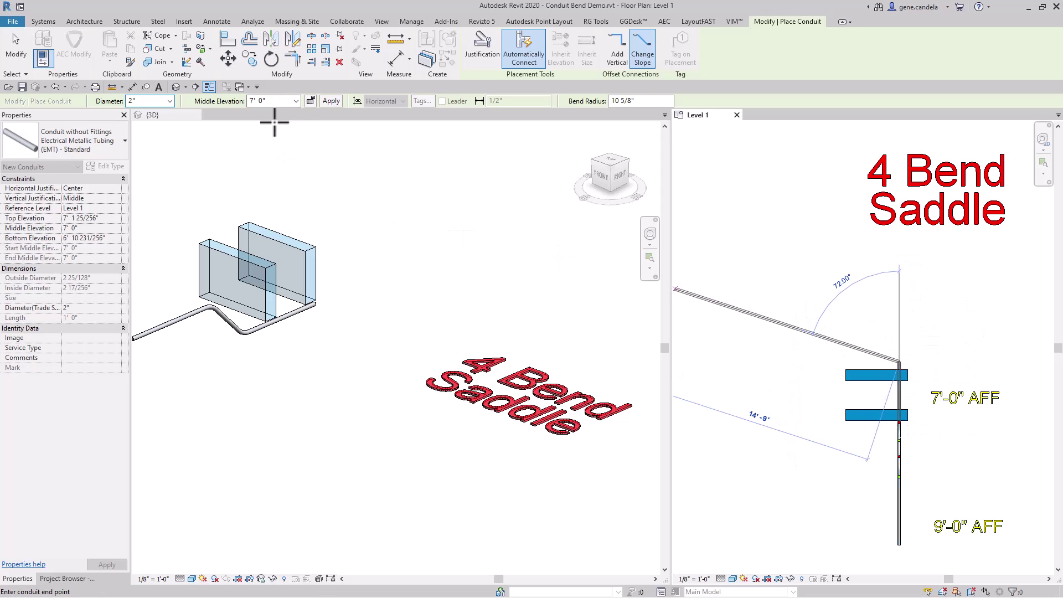
Step: Return the run to middle elevation 9' 0" and extend it straight to just below the 4 Bend Saddle text, completing the saddle
{"action": "left_click", "coordinate": [297, 101]}
{"action": "left_click", "coordinate": [260, 158]}
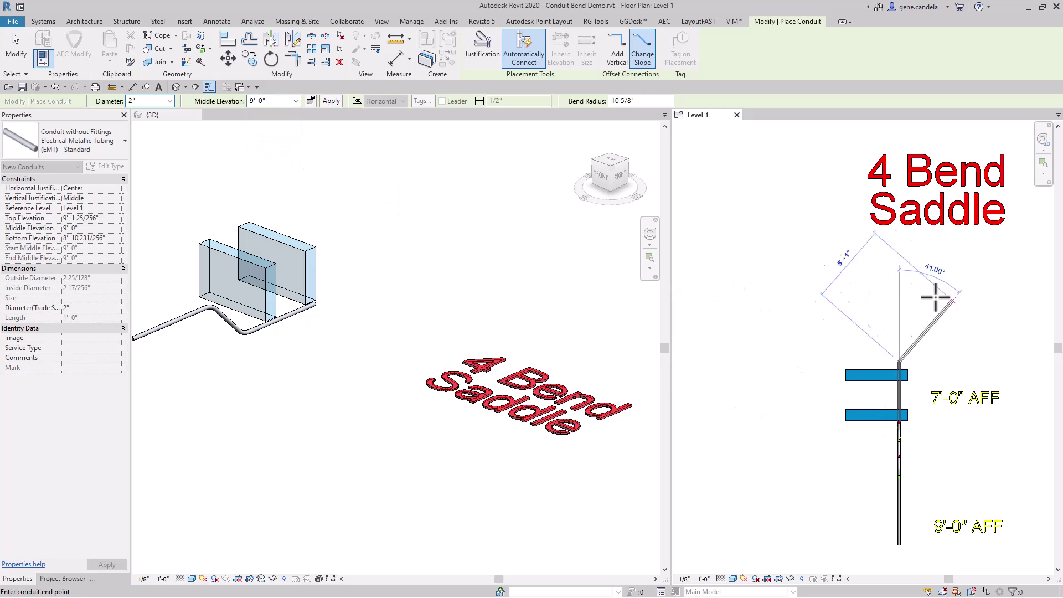
{"action": "left_click", "coordinate": [898, 233]}
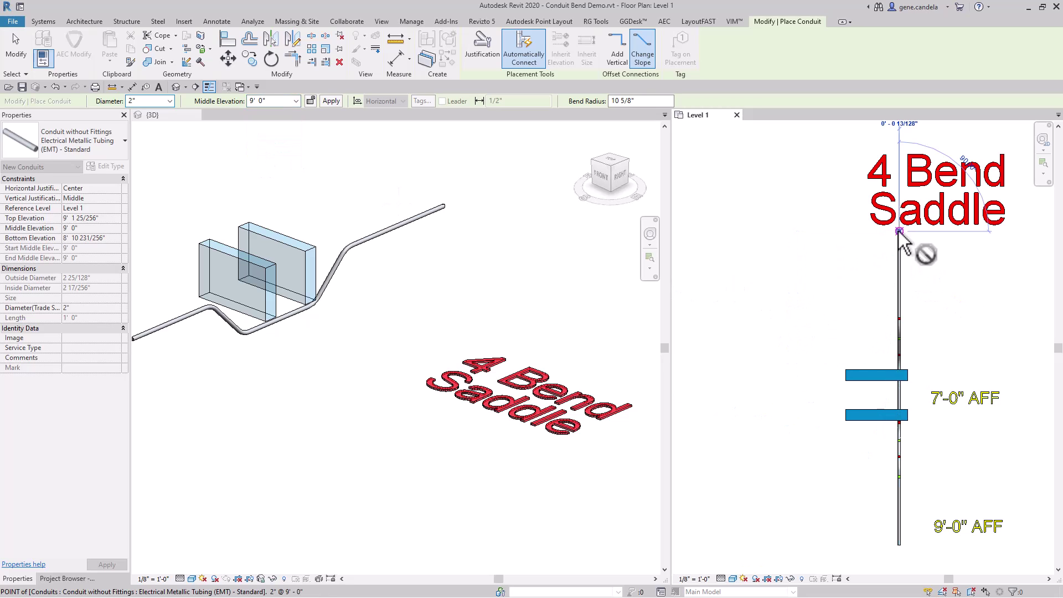
{"action": "key", "text": "Escape"}
{"action": "key", "text": "Escape"}
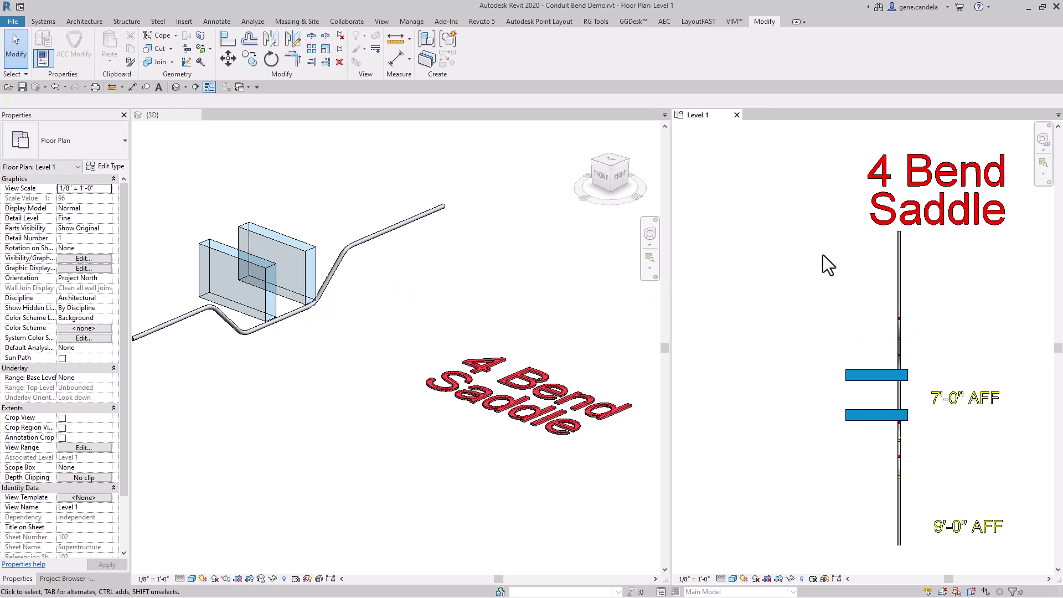
Step: Draw a straight 9' 0" conduit parallel to the saddle run across both walls, matching its start and end
{"action": "key", "text": "c"}
{"action": "key", "text": "n"}
{"action": "left_click", "coordinate": [856, 545]}
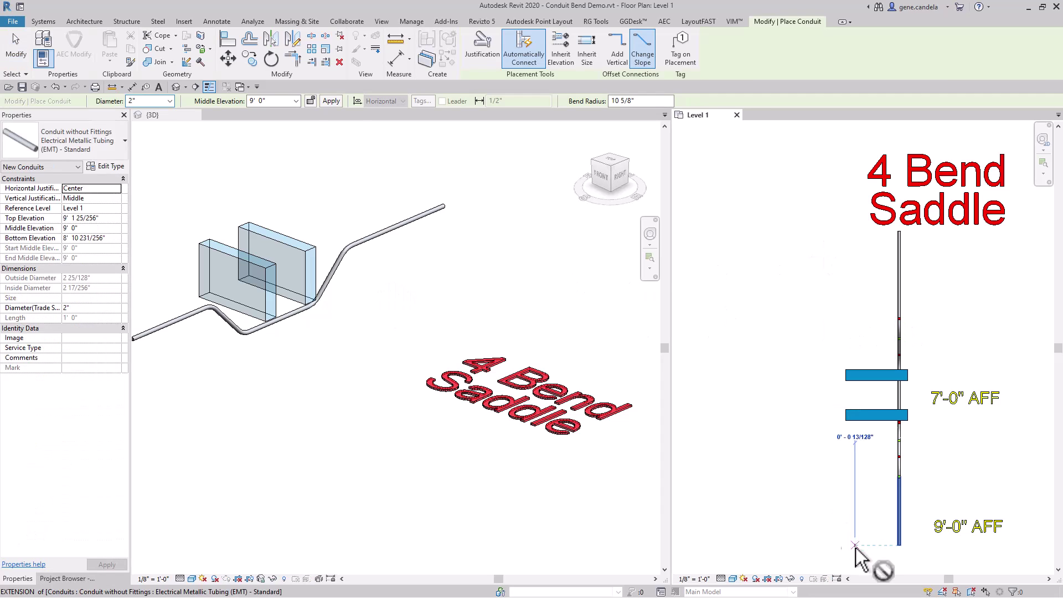
{"action": "left_click", "coordinate": [854, 233]}
{"action": "key", "text": "Escape"}
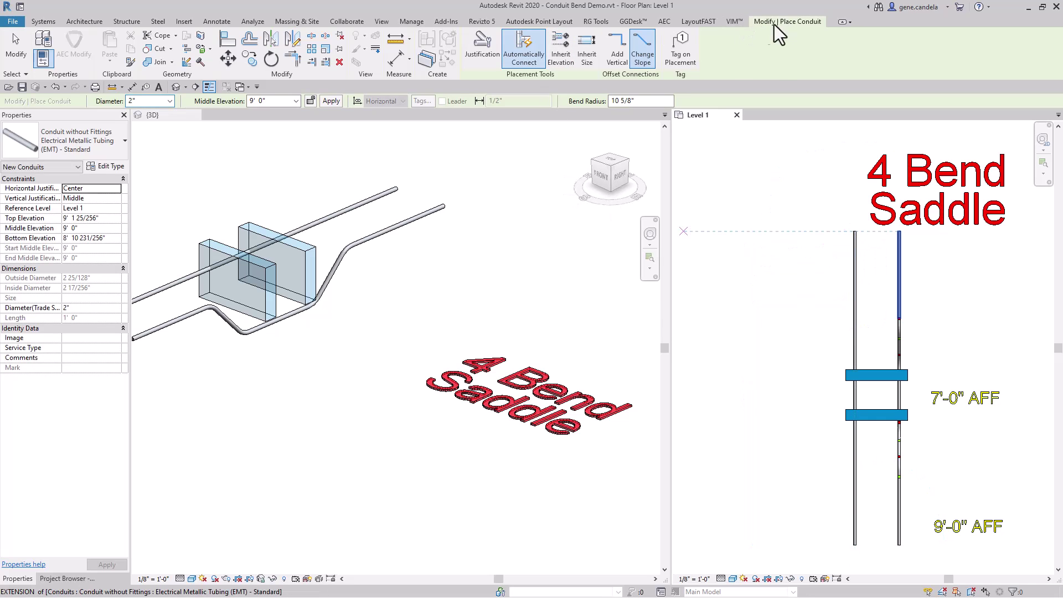
Step: Split the straight conduit about 4' 6" from its end near the 9'-0" AFF label and again beyond the far wall
{"action": "left_click", "coordinate": [302, 37]}
{"action": "left_click", "coordinate": [854, 473]}
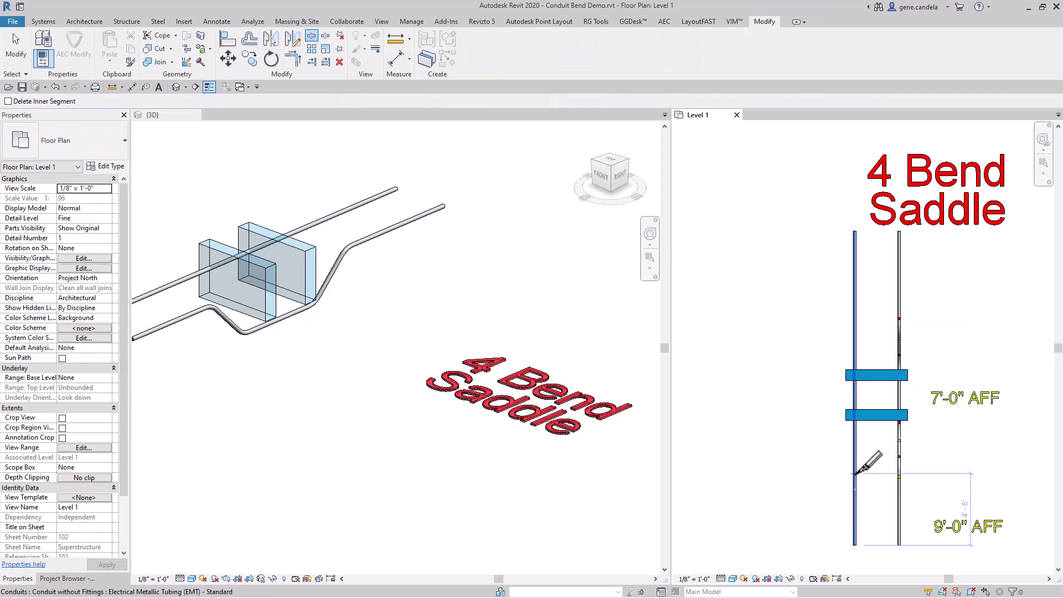
{"action": "left_click", "coordinate": [856, 308]}
{"action": "key", "text": "Escape"}
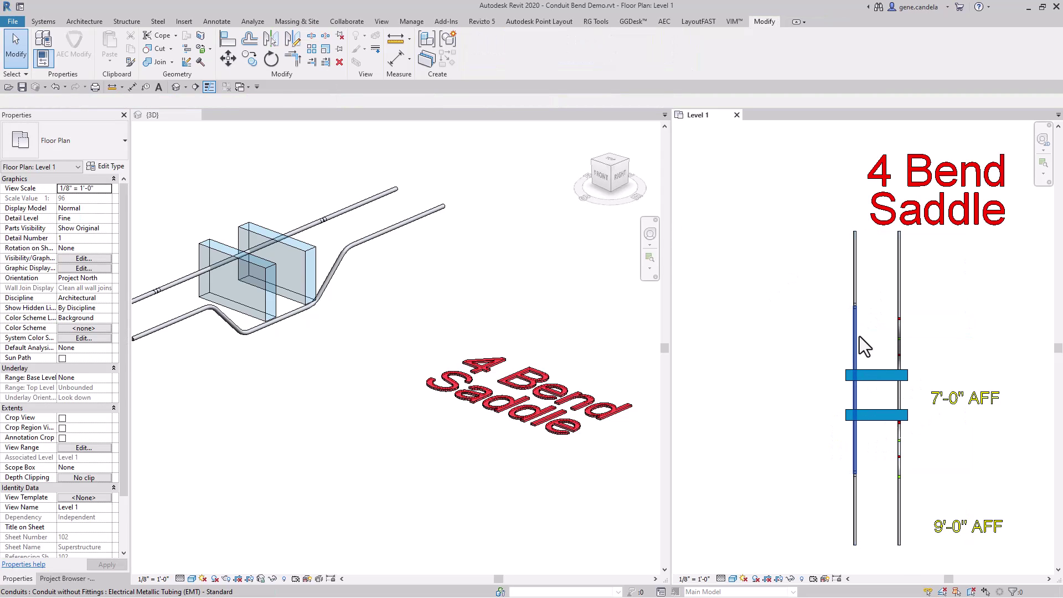
Step: Delete the middle conduit segment crossing the walls and the leftover fittings at both split points
{"action": "left_click", "coordinate": [859, 337]}
{"action": "key", "text": "Delete"}
{"action": "left_click", "coordinate": [855, 306]}
{"action": "key", "text": "Delete"}
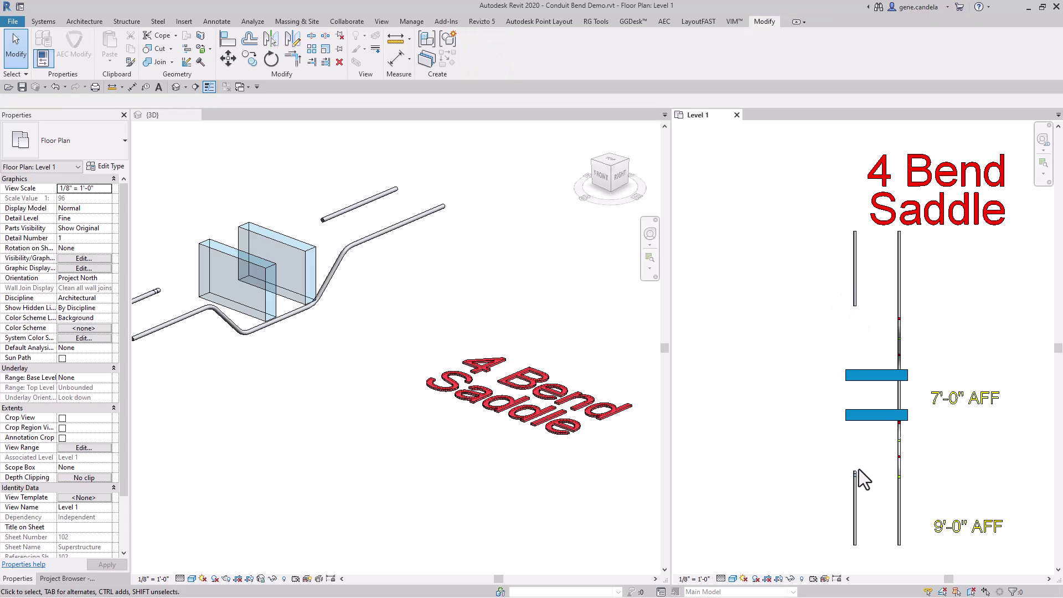
{"action": "left_click", "coordinate": [855, 472]}
{"action": "key", "text": "Delete"}
Step: Use Create Similar on the segment near the 9'-0" AFF label to continue it at middle elevation 7' 0" beneath both walls
{"action": "left_click", "coordinate": [853, 513]}
{"action": "right_click", "coordinate": [854, 513]}
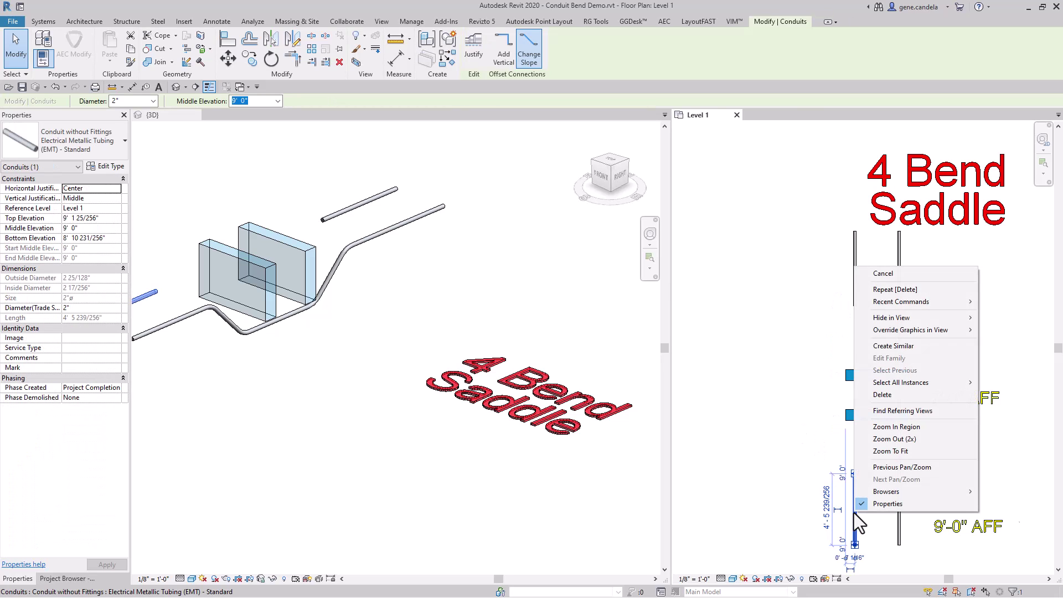
{"action": "mouse_move", "coordinate": [905, 321]}
{"action": "left_click", "coordinate": [893, 345]}
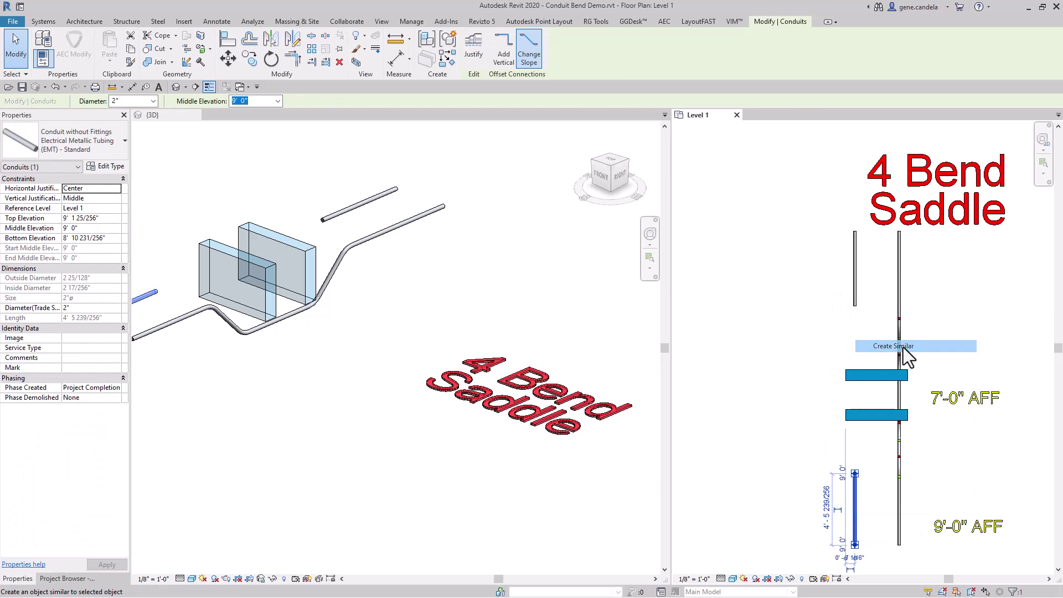
{"action": "left_click", "coordinate": [856, 474]}
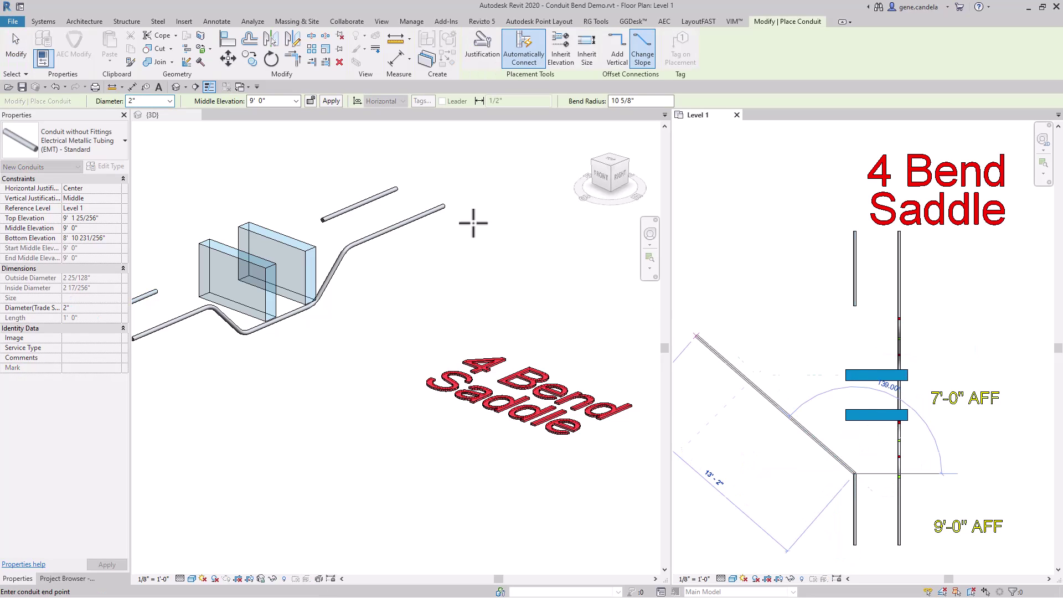
{"action": "left_click", "coordinate": [296, 100]}
{"action": "left_click", "coordinate": [276, 122]}
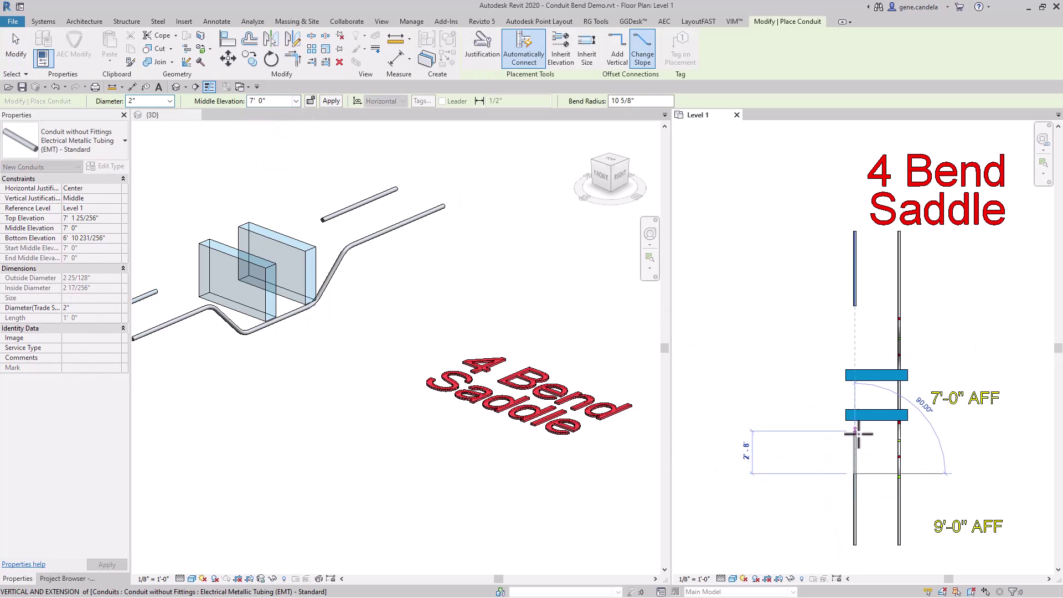
{"action": "left_click", "coordinate": [854, 407]}
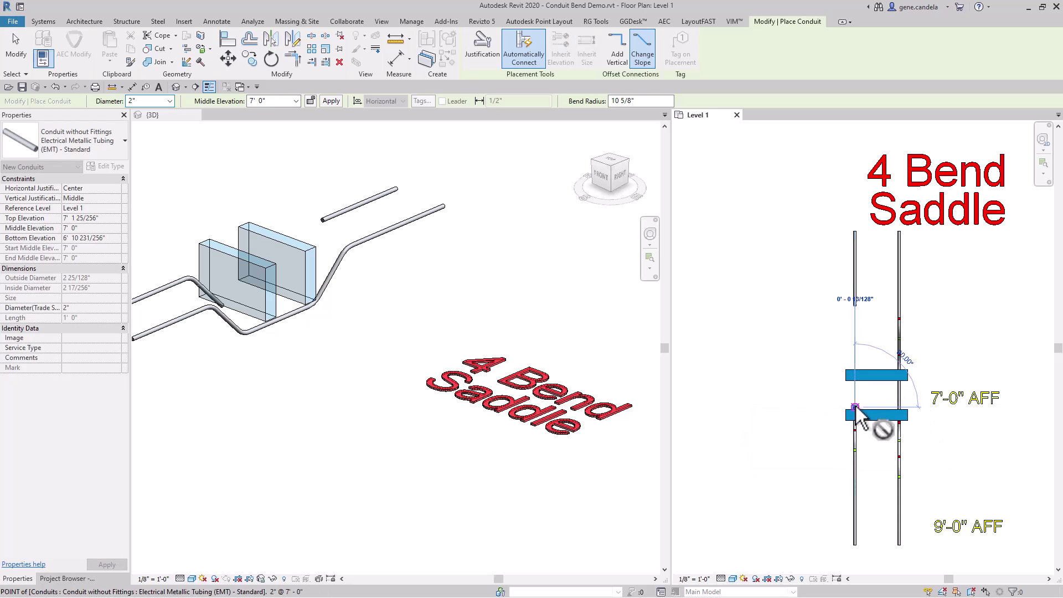
{"action": "left_click", "coordinate": [854, 357]}
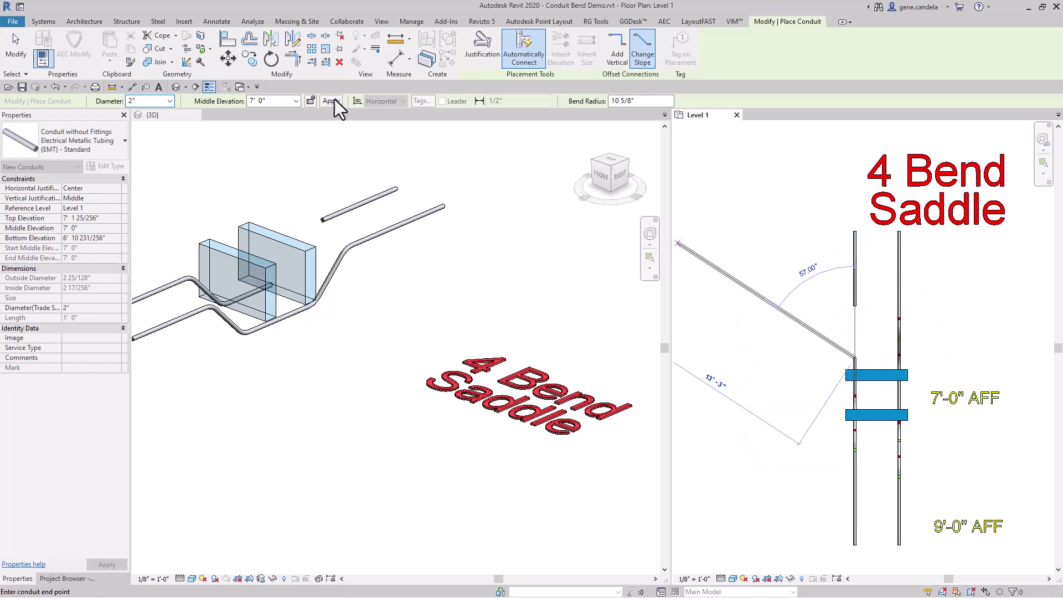
Step: Change the middle elevation to 9' 0" and connect the lowered run to the open end of the remaining far segment
{"action": "left_click", "coordinate": [296, 101]}
{"action": "left_click", "coordinate": [264, 159]}
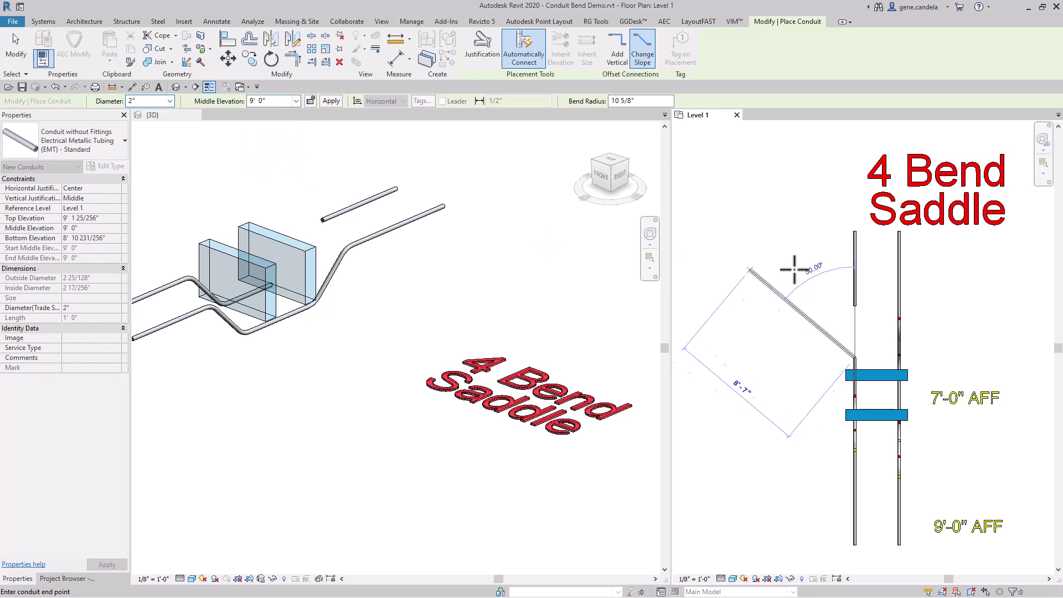
{"action": "left_click", "coordinate": [853, 302]}
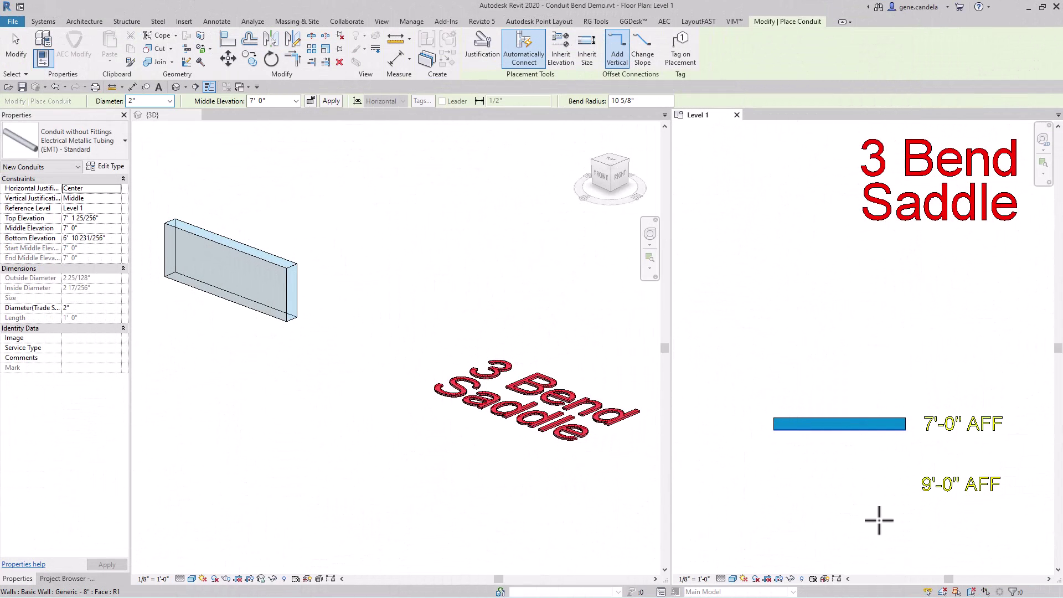
Step: Exit conduit placement and set the fitting angle increment to 45 degrees in the electrical settings for the 3 bend saddle
{"action": "key", "text": "Escape"}
{"action": "key", "text": "Escape"}
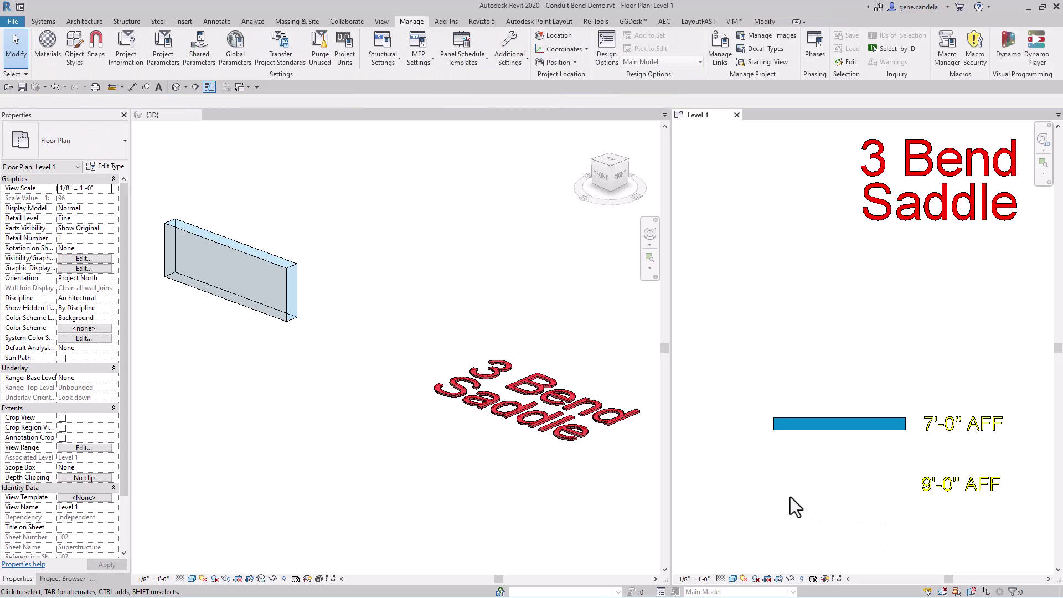
{"action": "key", "text": "e"}
{"action": "key", "text": "s"}
{"action": "double_click", "coordinate": [488, 295]}
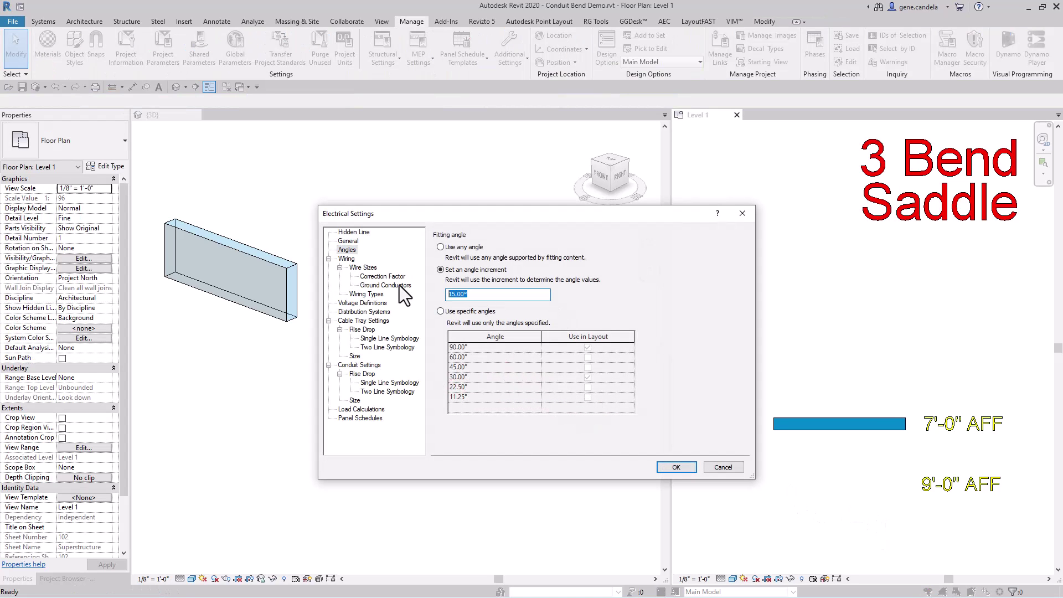
{"action": "type", "text": "45"}
{"action": "left_click", "coordinate": [675, 467]}
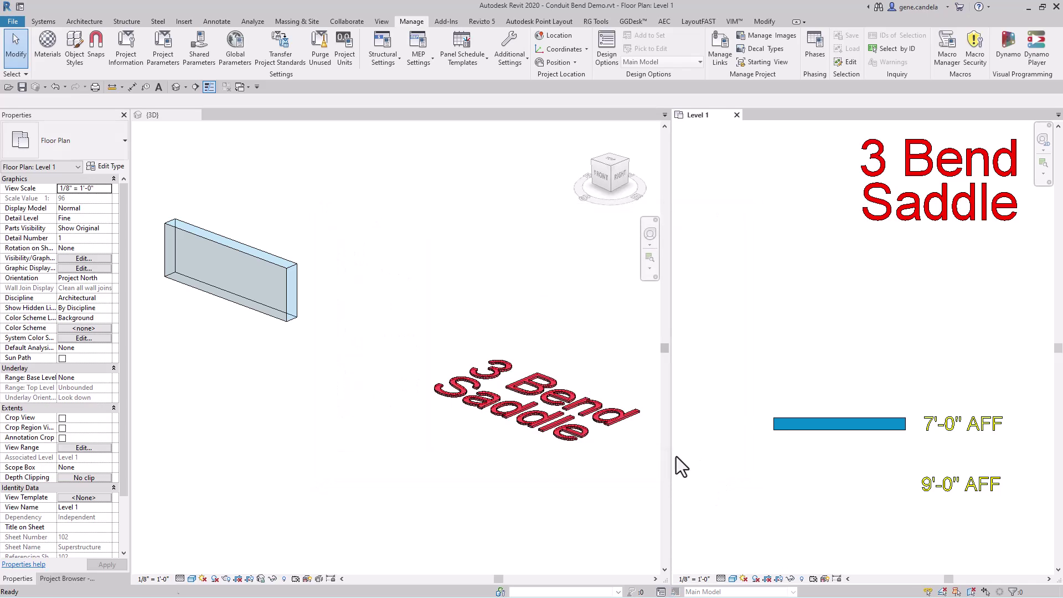
Step: Draw a conduit at middle elevation 9' 0" toward the single wall, stopping near the 9'-0" AFF label of the 3 Bend Saddle area
{"action": "key", "text": "c"}
{"action": "key", "text": "n"}
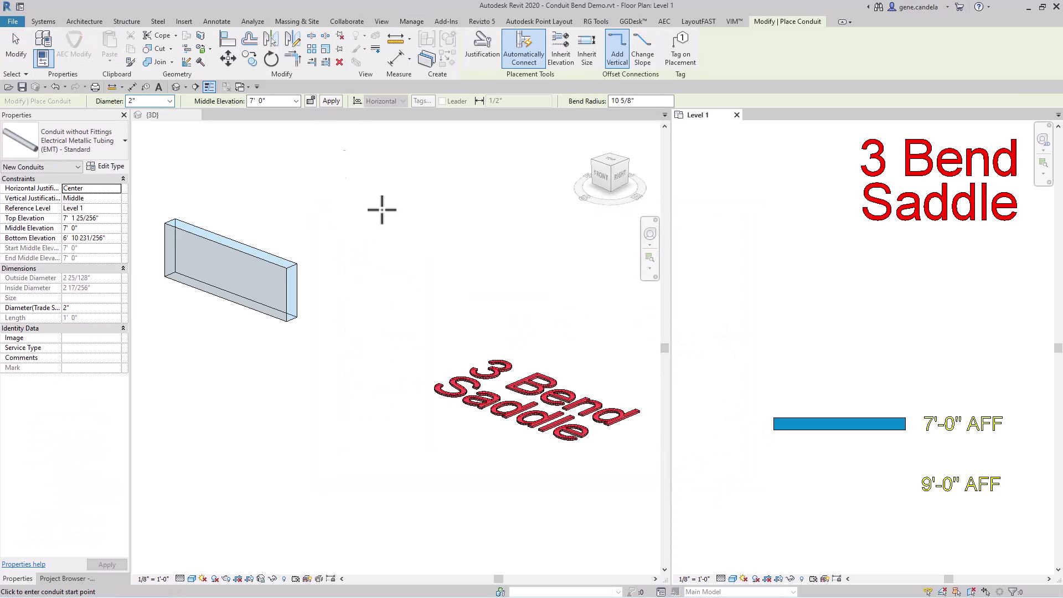
{"action": "left_click", "coordinate": [262, 164]}
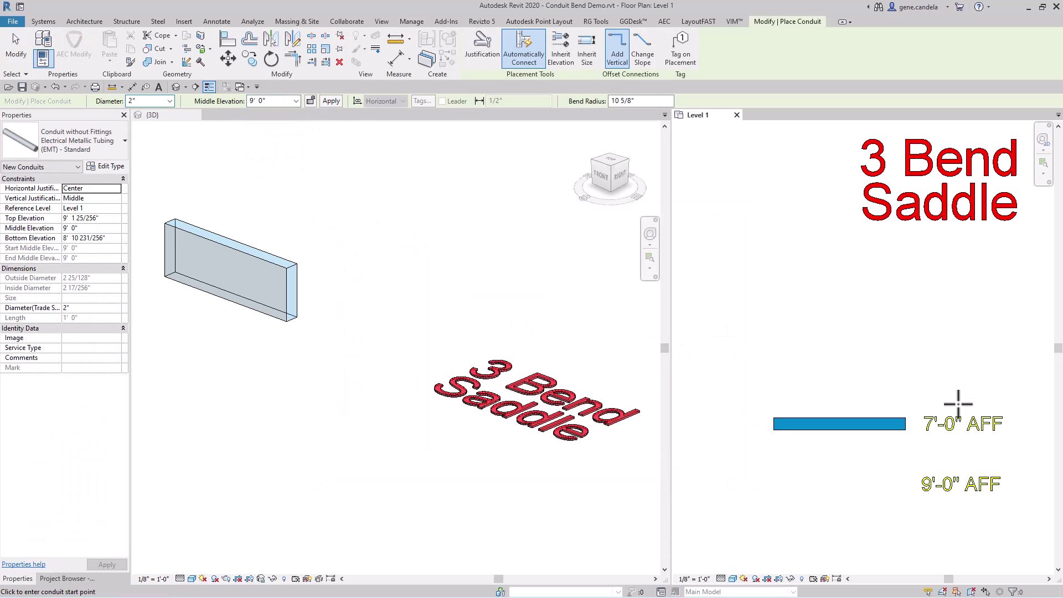
{"action": "left_click", "coordinate": [889, 544]}
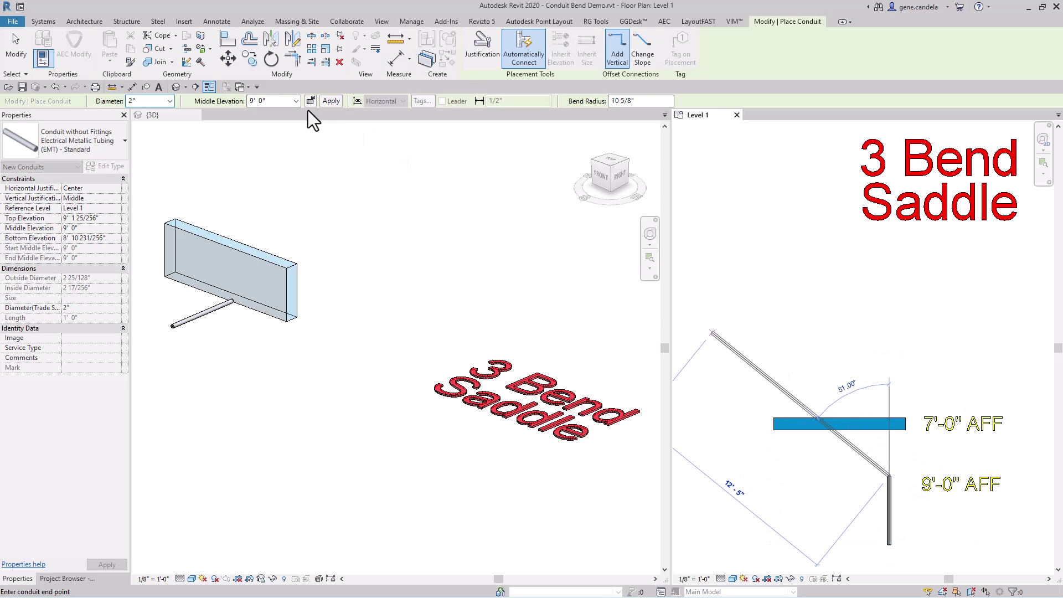
Step: Continue the run with Change Slope at middle elevation 7' 0", ending just past the single wall
{"action": "left_click", "coordinate": [296, 103]}
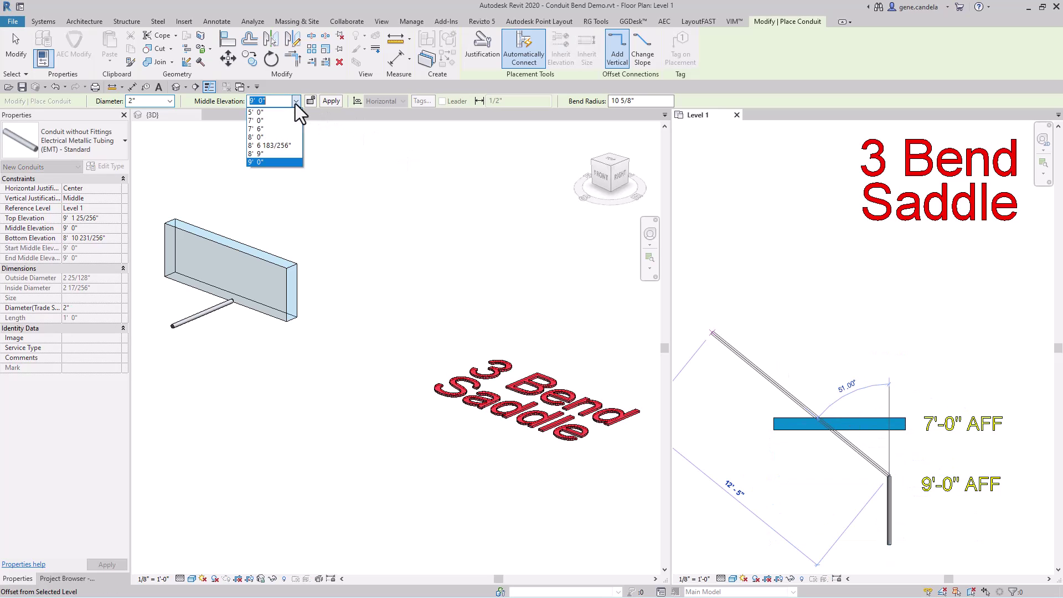
{"action": "left_click", "coordinate": [260, 121]}
{"action": "left_click", "coordinate": [640, 55]}
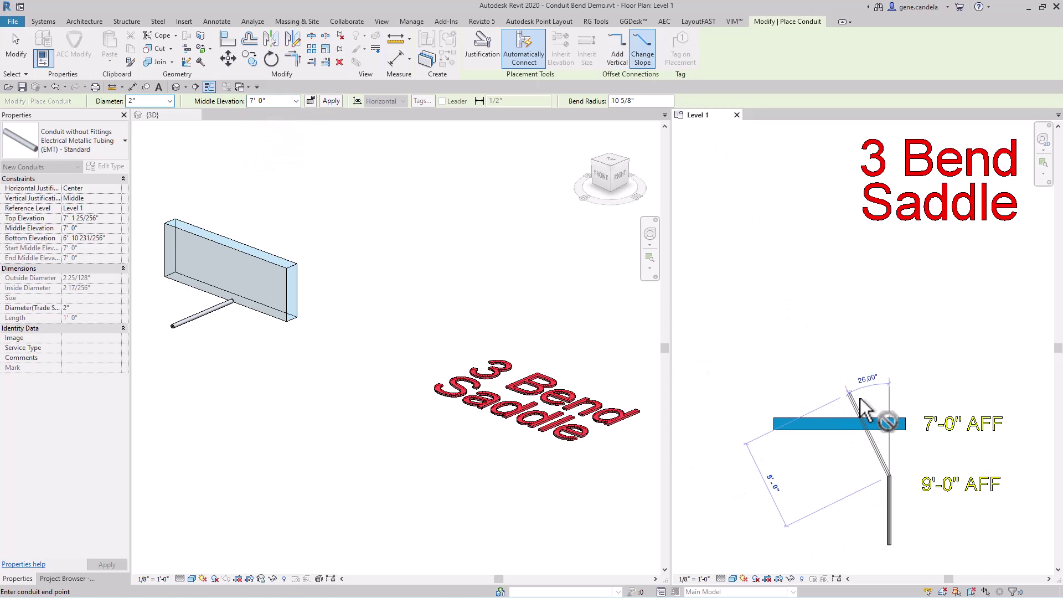
{"action": "left_click", "coordinate": [888, 412]}
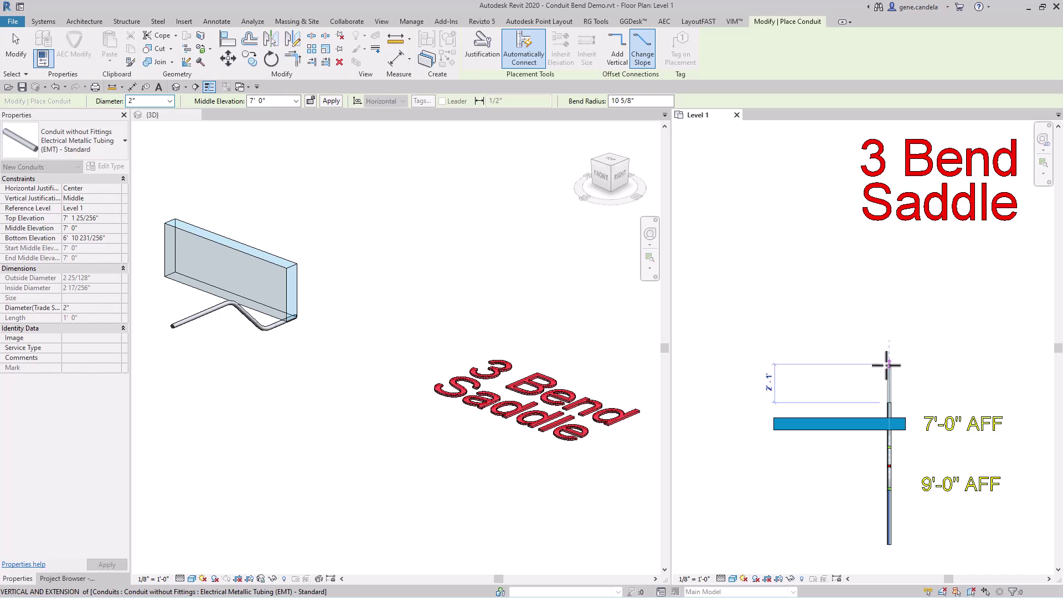
Step: Return the run to middle elevation 9' 0", extend it straight toward the 3 Bend Saddle text, and finish placing conduit
{"action": "left_click", "coordinate": [296, 101]}
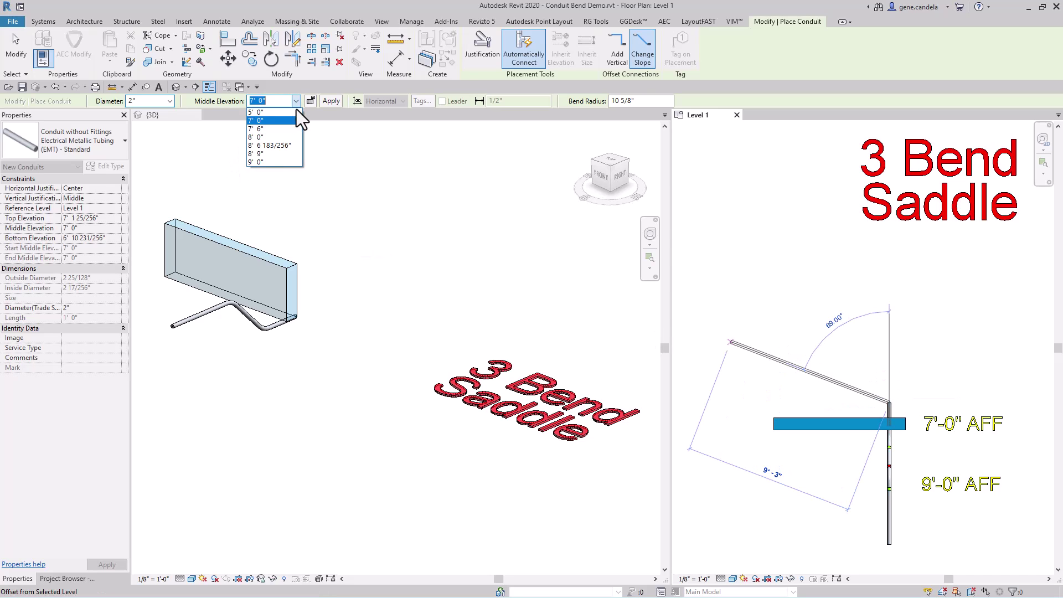
{"action": "left_click", "coordinate": [267, 162]}
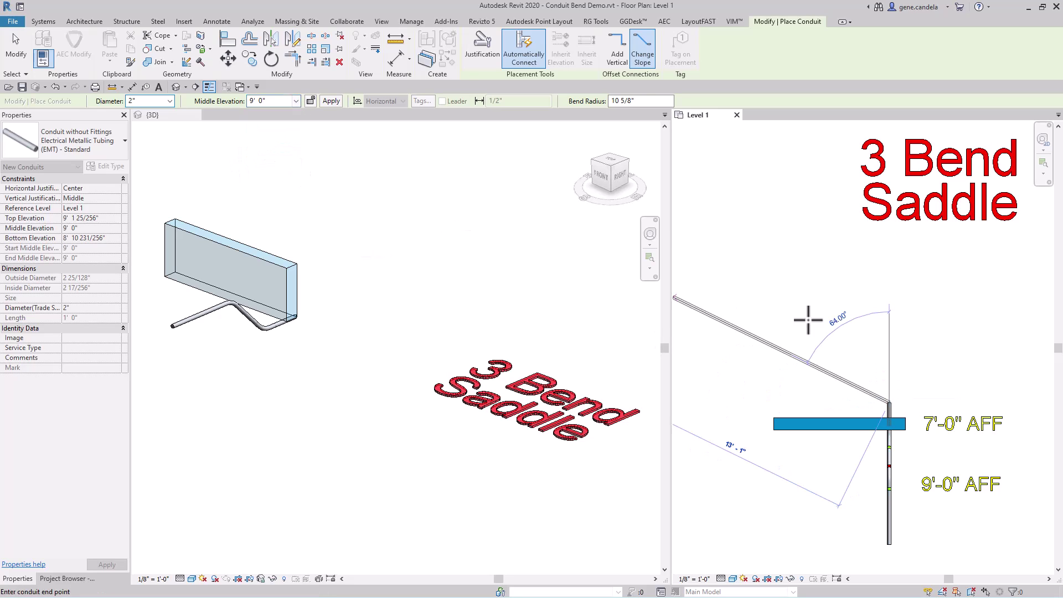
{"action": "left_click", "coordinate": [892, 261]}
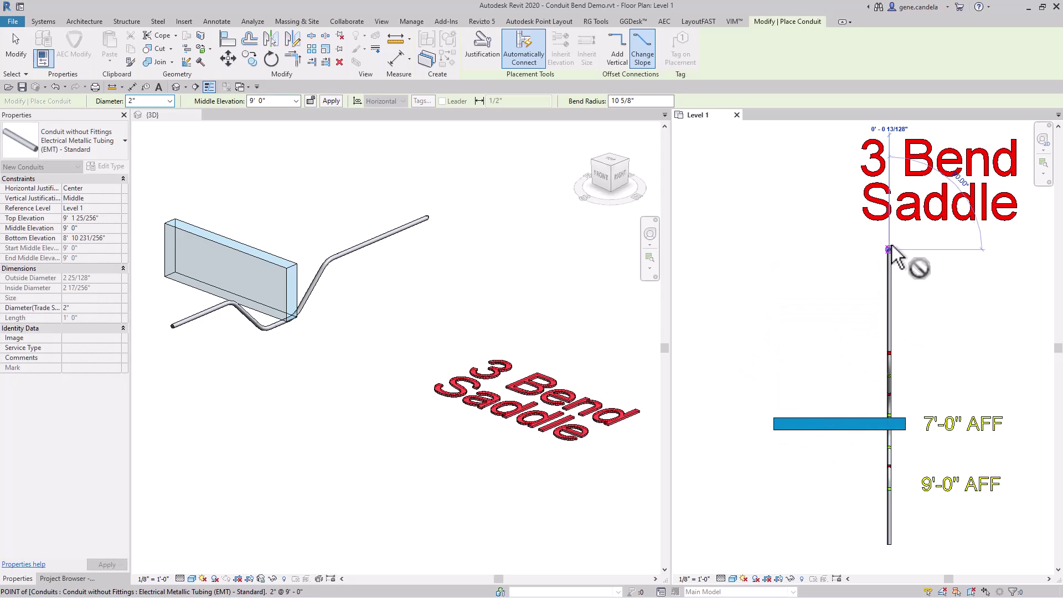
{"action": "key", "text": "Escape"}
{"action": "key", "text": "Escape"}
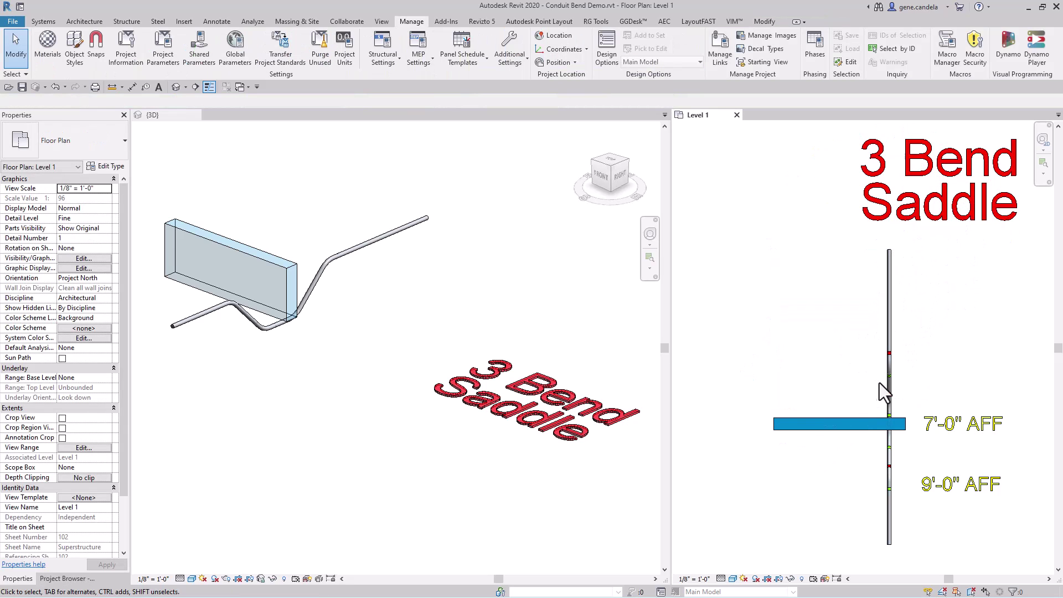
Step: Delete the flat bottom segment of the saddle with its bends and join the two sloped conduits in a single middle bend
{"action": "left_click", "coordinate": [264, 360]}
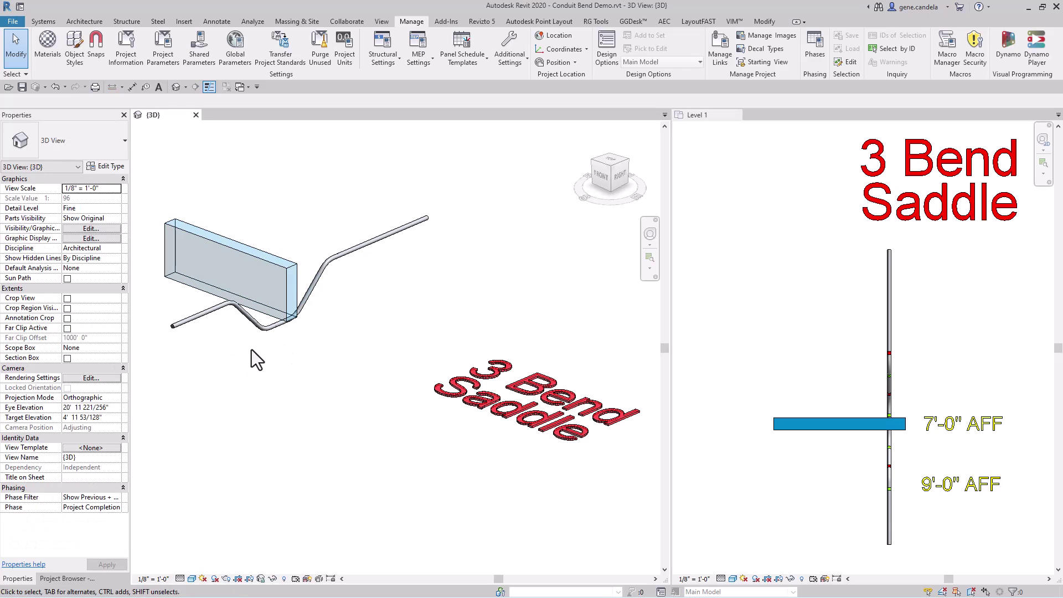
{"action": "left_click_drag", "start_coordinate": [251, 350], "coordinate": [328, 300]}
{"action": "key", "text": "Delete"}
{"action": "left_click", "coordinate": [256, 335]}
{"action": "key", "text": "Escape"}
{"action": "left_click", "coordinate": [253, 331]}
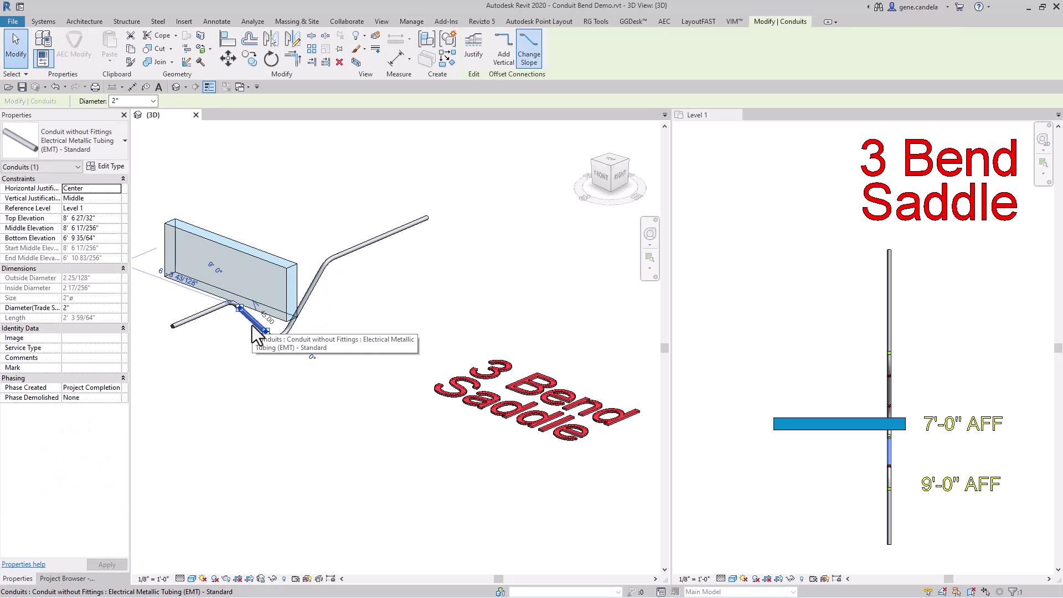
{"action": "left_click_drag", "start_coordinate": [252, 325], "coordinate": [348, 287]}
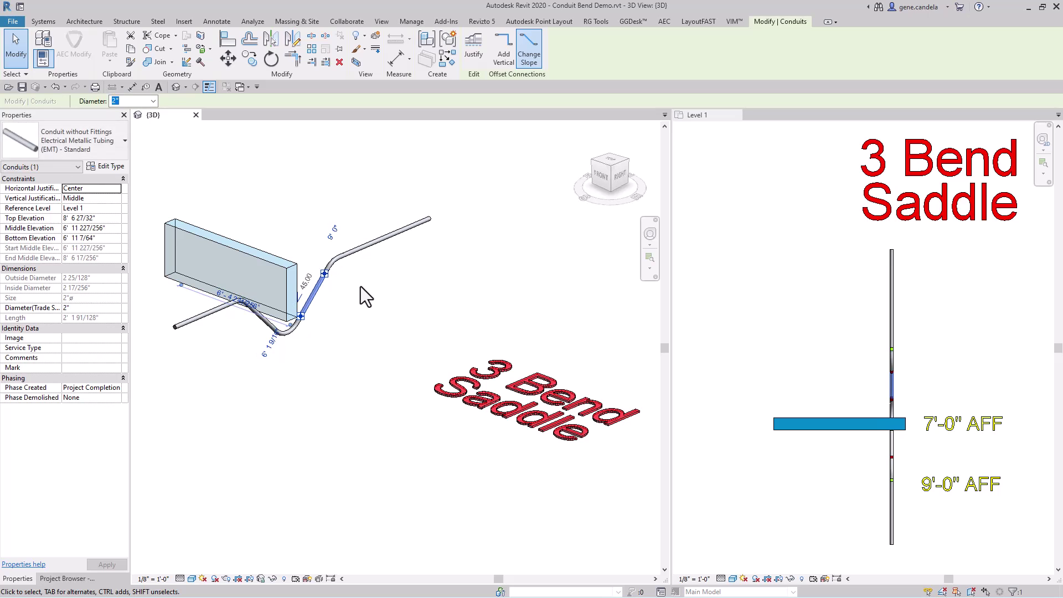
Step: Nudge the saddle's rising sloped segment by four increments so the middle bend sits under the wall
{"action": "key", "text": "Left"}
{"action": "key", "text": "Left"}
{"action": "key", "text": "Left"}
{"action": "key", "text": "Left"}
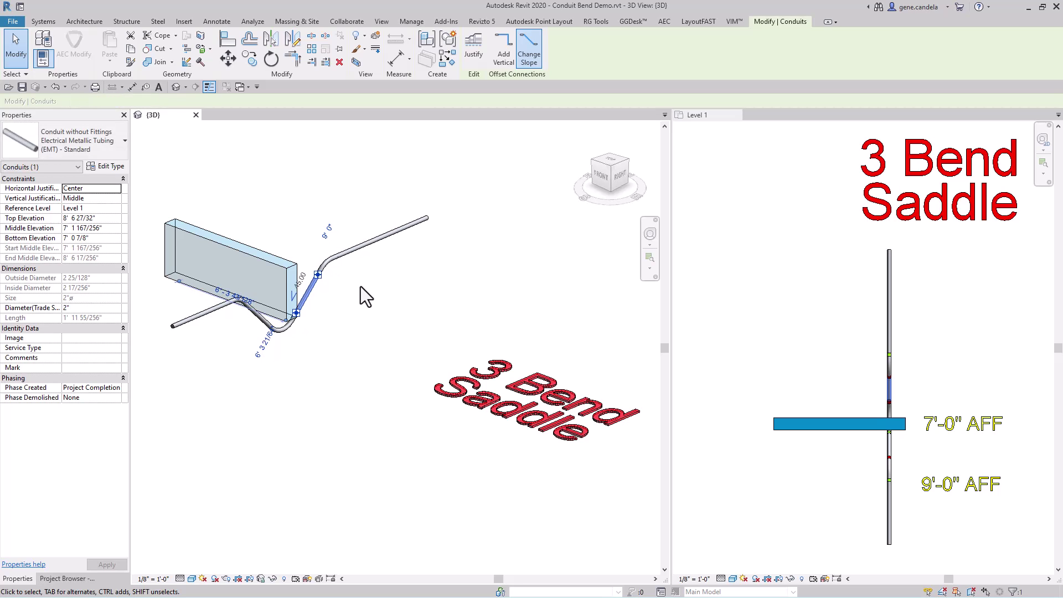
{"action": "left_click", "coordinate": [373, 291]}
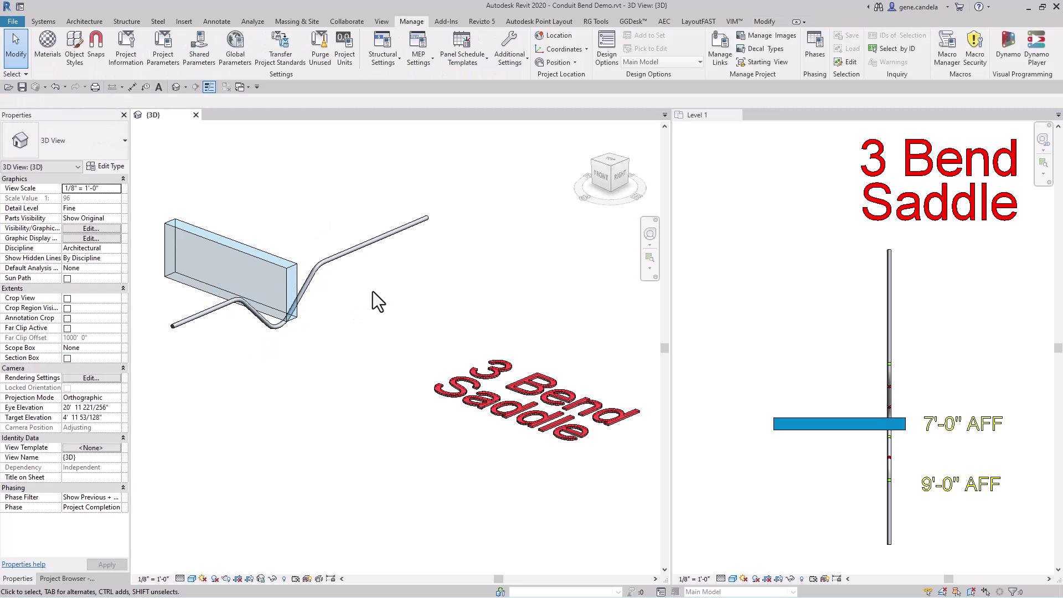
Step: Draw a straight conduit at middle elevation 9' 0" on the plan, parallel to the finished saddle run and crossing the wall
{"action": "left_click", "coordinate": [793, 292]}
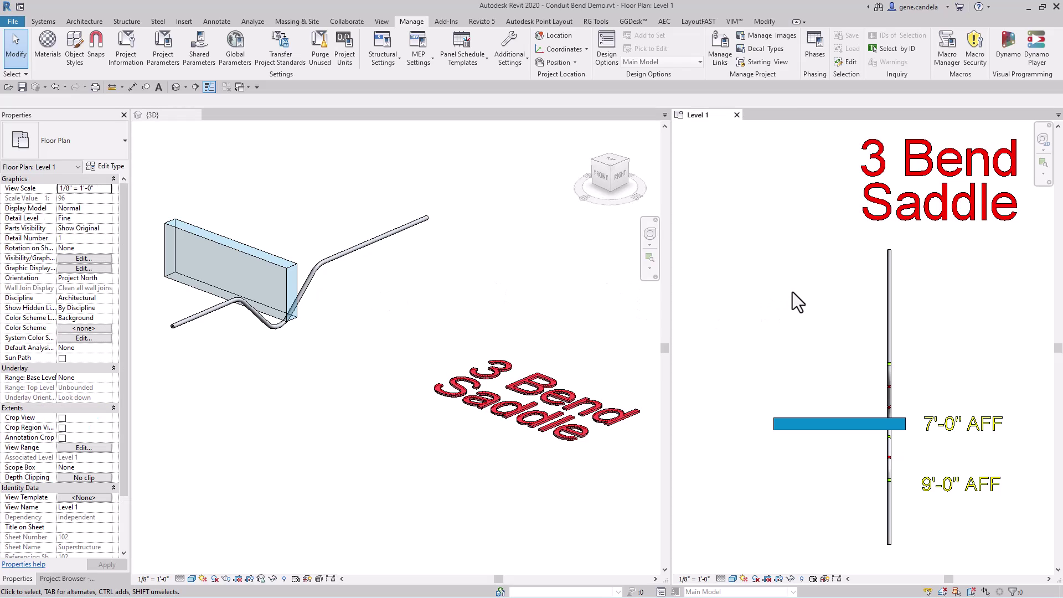
{"action": "key", "text": "c"}
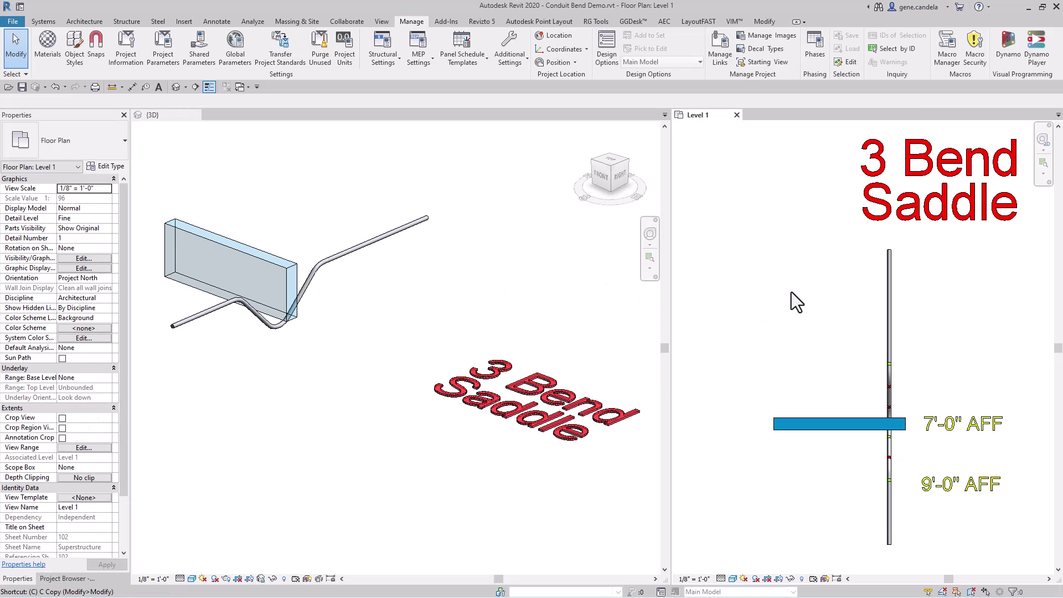
{"action": "key", "text": "n"}
{"action": "left_click", "coordinate": [831, 544]}
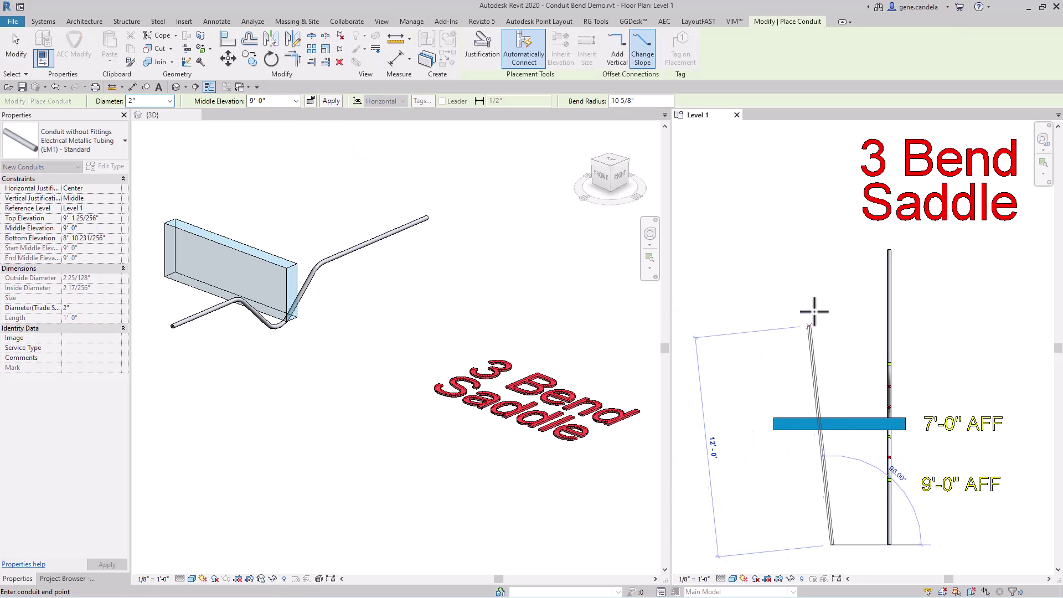
{"action": "left_click", "coordinate": [835, 246]}
{"action": "key", "text": "Escape"}
{"action": "key", "text": "Escape"}
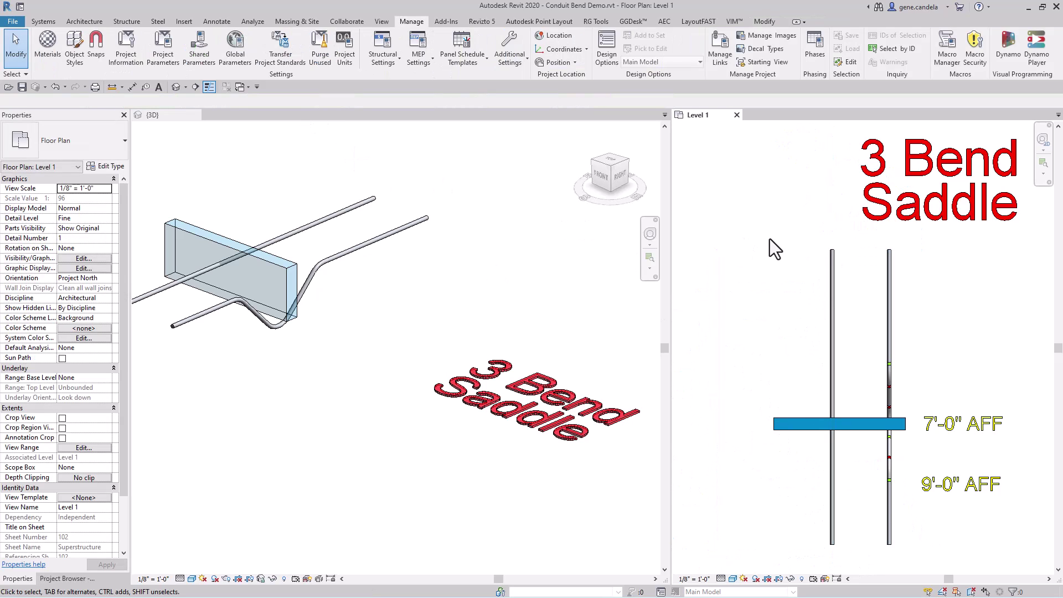
Step: Split the new straight conduit on both sides of the wall and delete the section between the splits with its fittings
{"action": "left_click", "coordinate": [764, 23]}
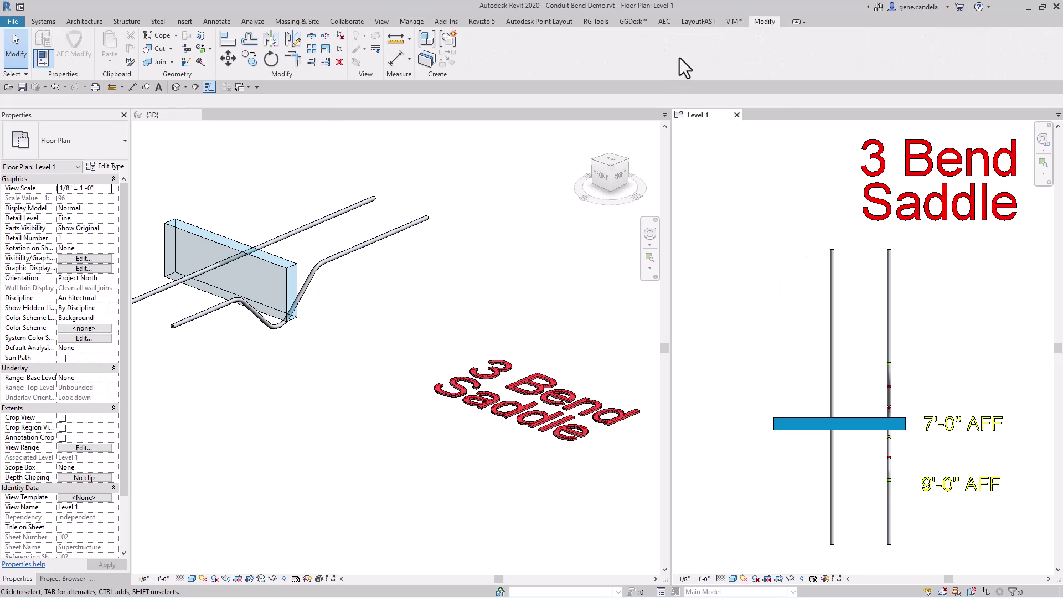
{"action": "left_click", "coordinate": [310, 37]}
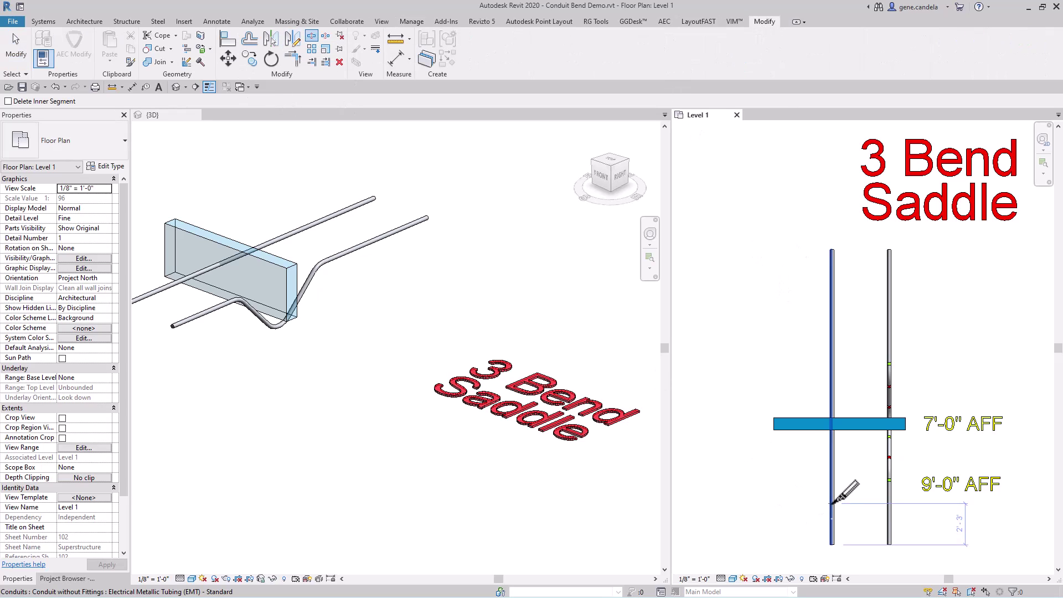
{"action": "left_click", "coordinate": [833, 302]}
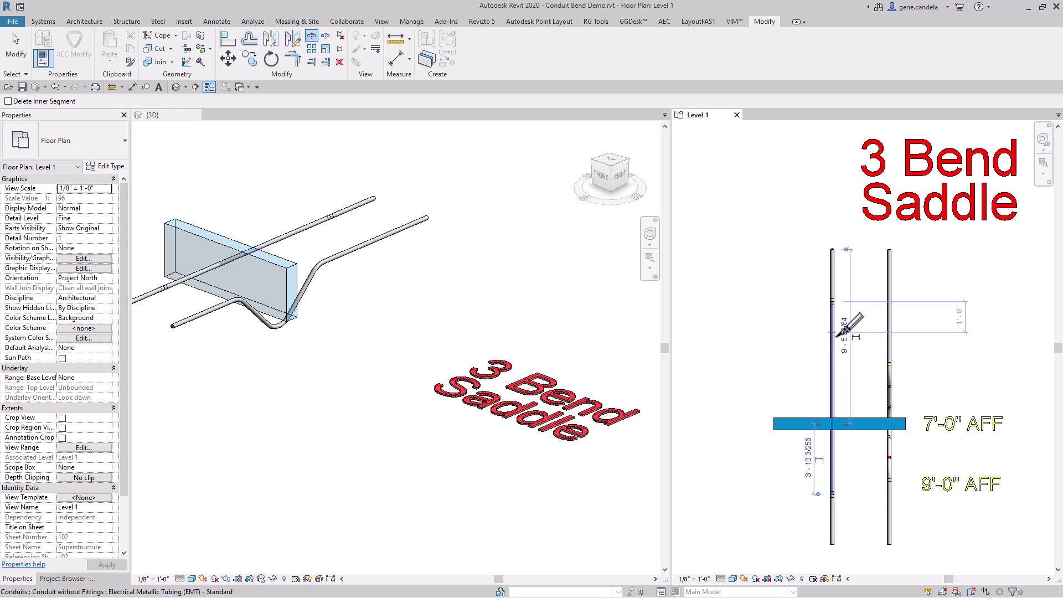
{"action": "key", "text": "Escape"}
{"action": "left_click", "coordinate": [832, 367]}
{"action": "key", "text": "Delete"}
{"action": "left_click_drag", "start_coordinate": [810, 352], "coordinate": [847, 286]}
{"action": "left_click", "coordinate": [831, 490]}
{"action": "key", "text": "Delete"}
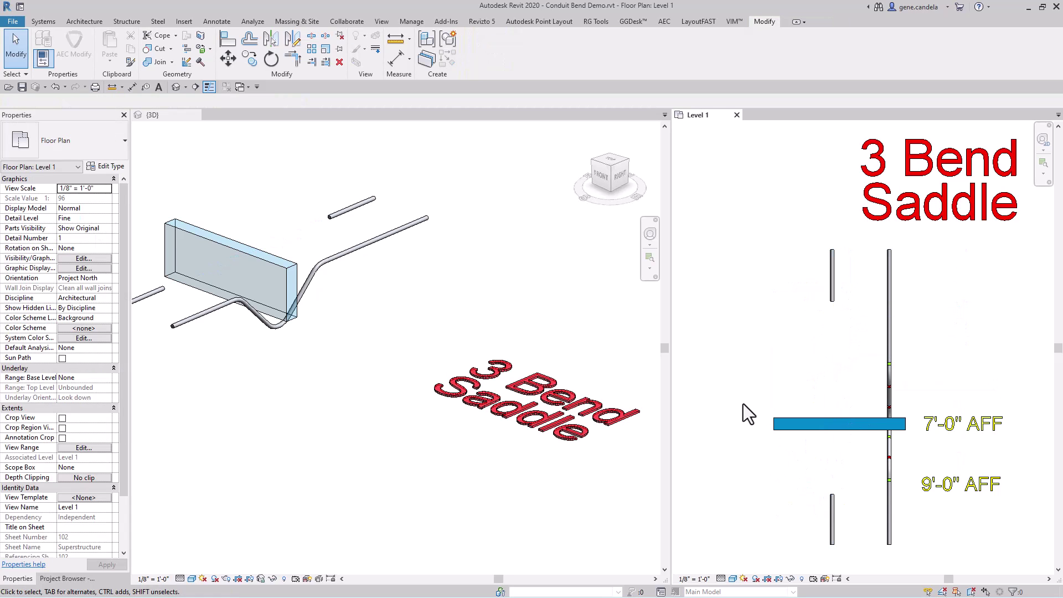
Step: Extend the section near the 9'-0" AFF label with a similar conduit, sloping to middle elevation 7' 0" and ending just past the wall
{"action": "left_click", "coordinate": [833, 525]}
{"action": "right_click", "coordinate": [835, 526]}
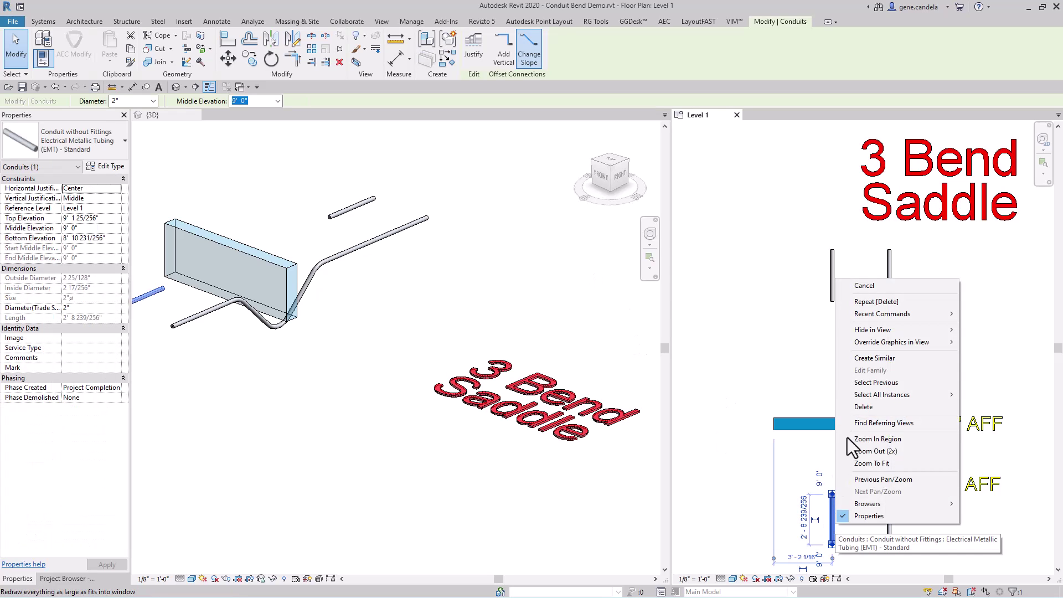
{"action": "left_click", "coordinate": [878, 360]}
{"action": "left_click", "coordinate": [832, 482]}
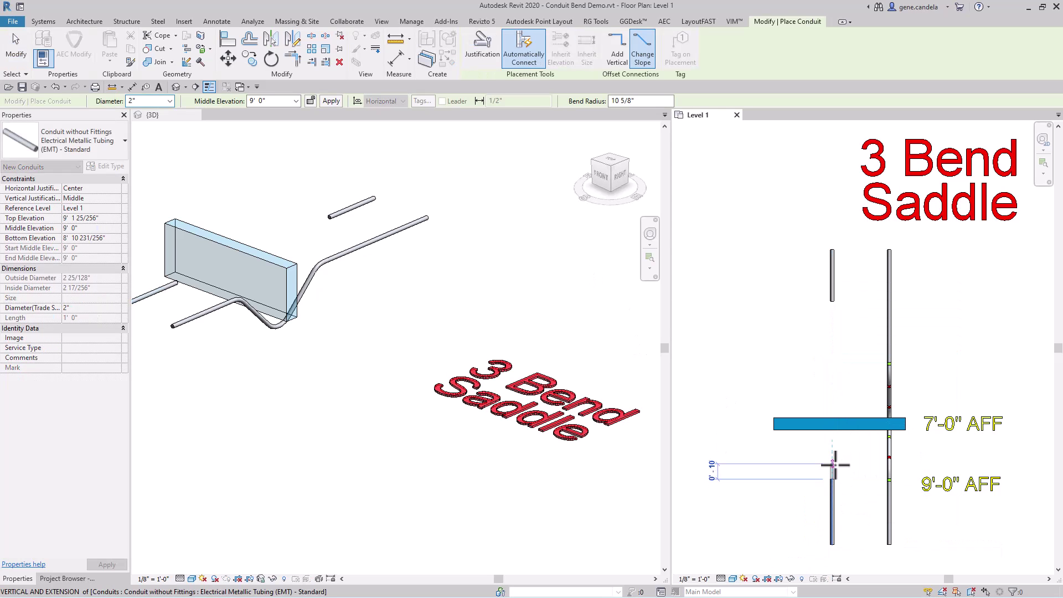
{"action": "left_click", "coordinate": [296, 100]}
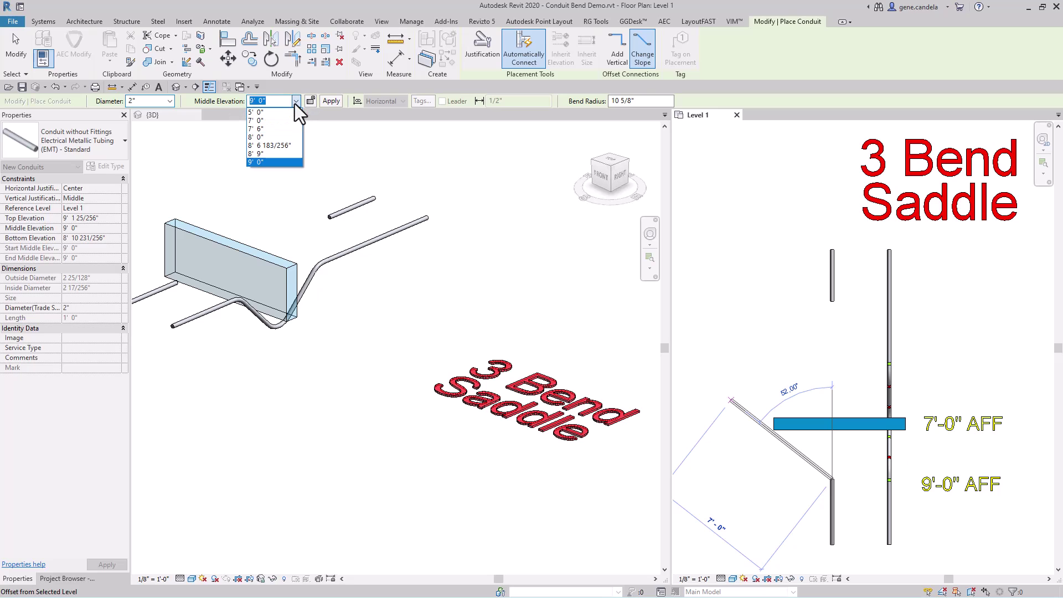
{"action": "left_click", "coordinate": [274, 125]}
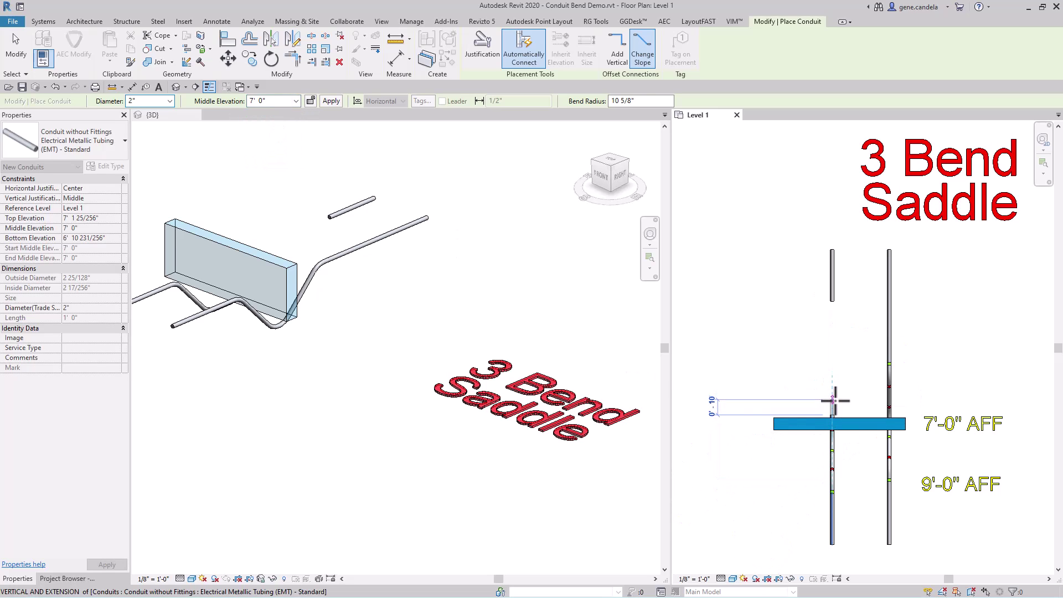
{"action": "left_click", "coordinate": [834, 398]}
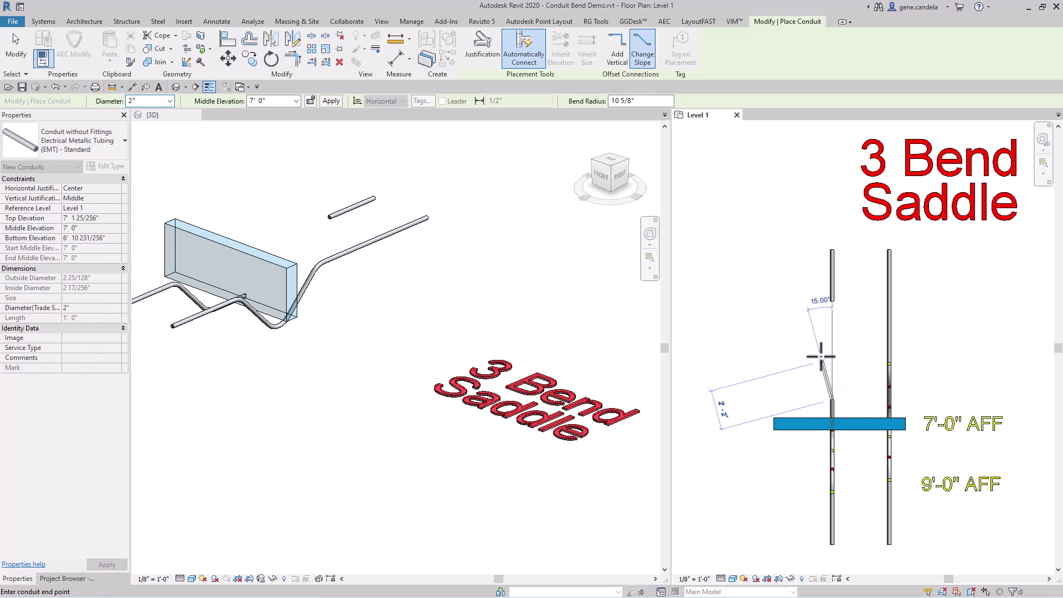
Step: Return the run to middle elevation 9' 0", connect it to the end of the remaining far section, and finish placing conduit
{"action": "left_click", "coordinate": [296, 100]}
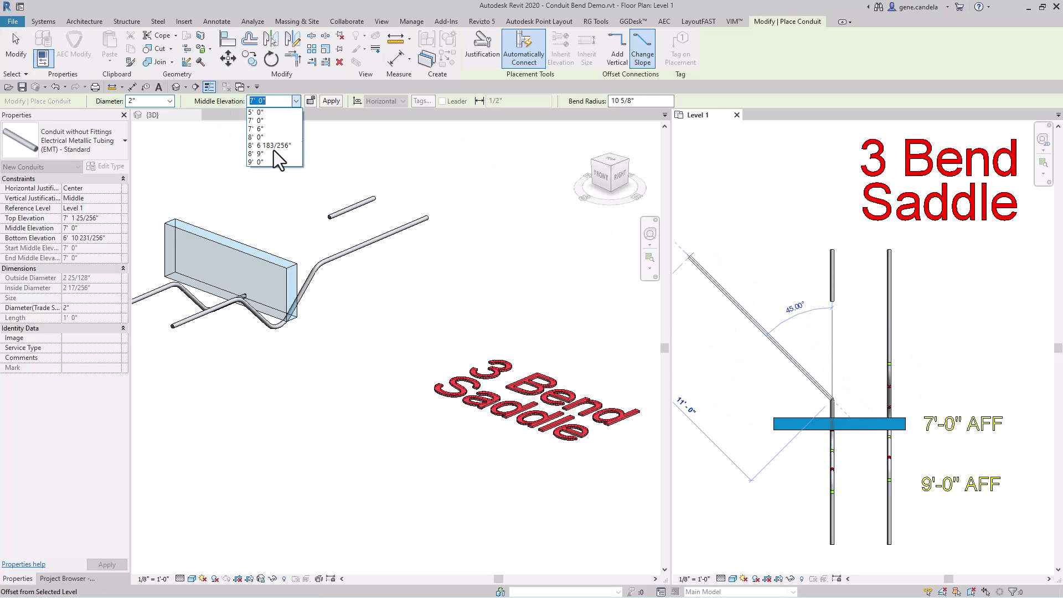
{"action": "left_click", "coordinate": [265, 159]}
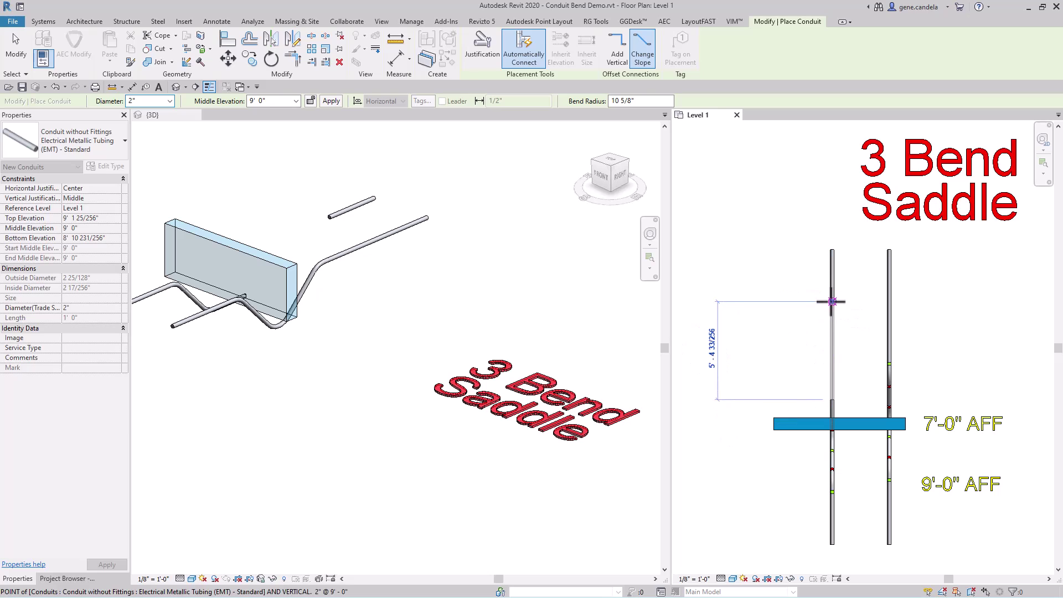
{"action": "left_click", "coordinate": [831, 301]}
{"action": "key", "text": "Escape"}
{"action": "key", "text": "Escape"}
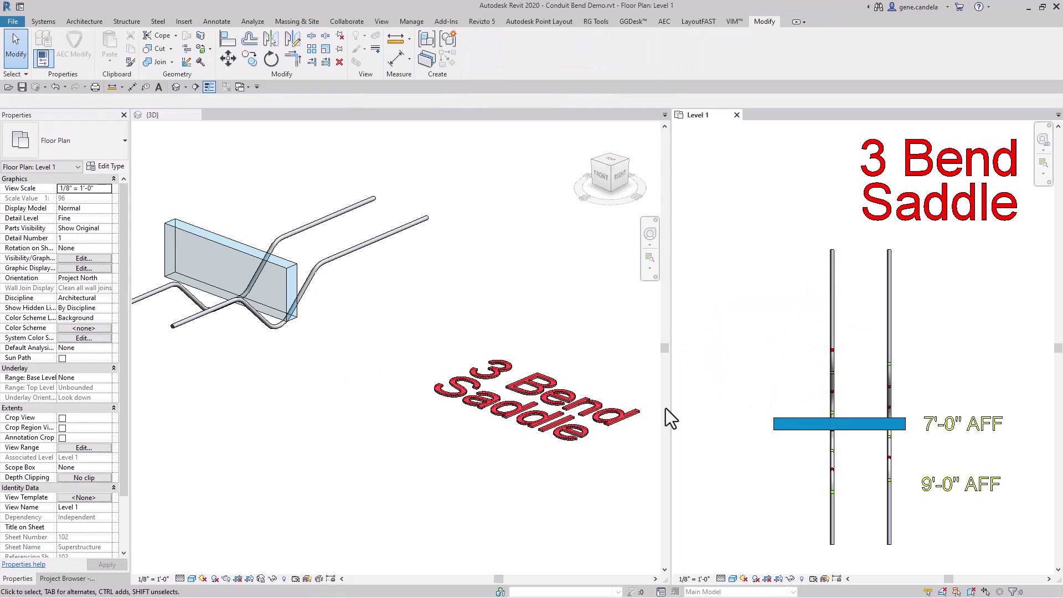
Step: Delete the second run's flat segment and bends under the wall, and join its two sloped conduits with Trim/Extend to Corner
{"action": "left_click_drag", "start_coordinate": [820, 460], "coordinate": [851, 383]}
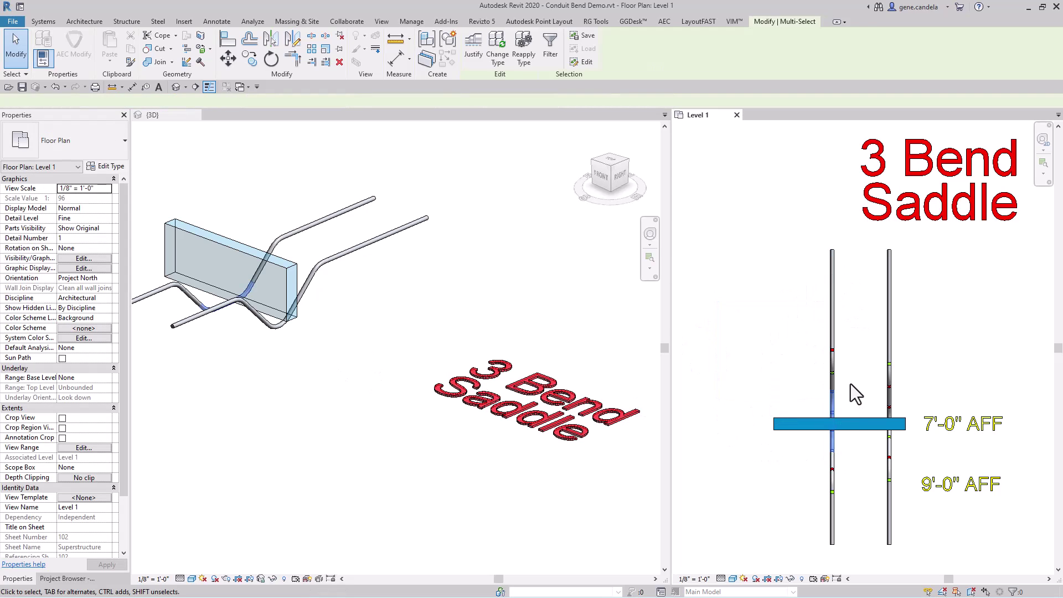
{"action": "key", "text": "Delete"}
{"action": "key", "text": "t"}
{"action": "key", "text": "r"}
{"action": "left_click", "coordinate": [832, 468]}
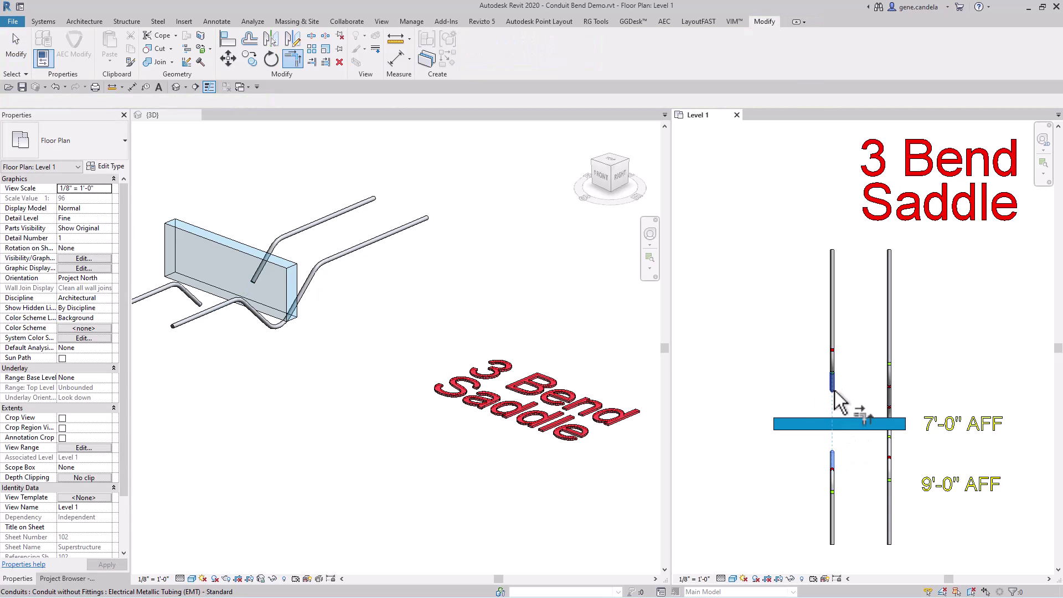
{"action": "left_click", "coordinate": [832, 390]}
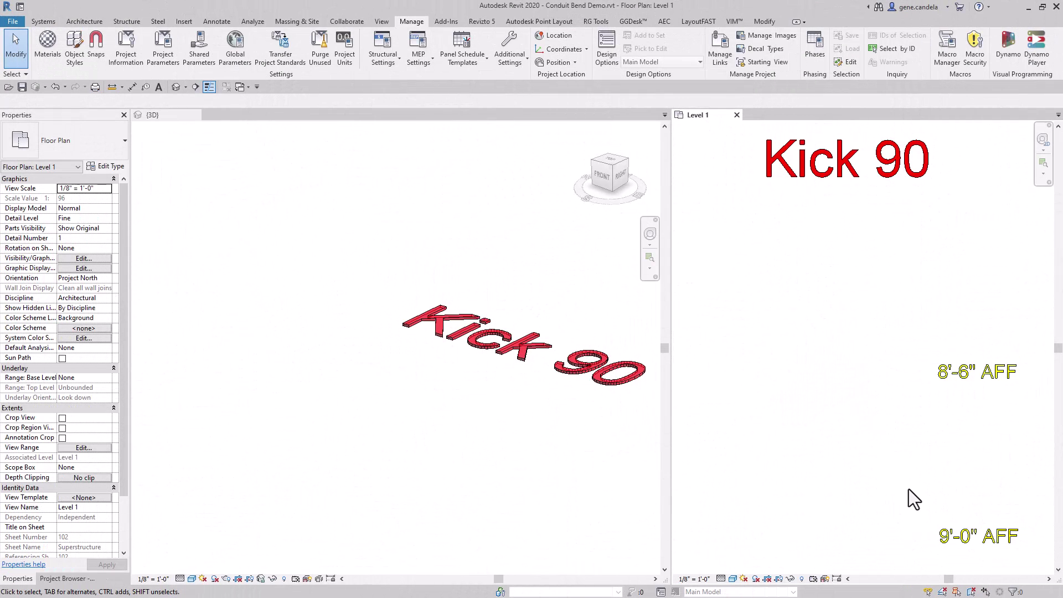
Step: Set the fitting angle increment in the electrical settings for the Kick 90 example
{"action": "key", "text": "e"}
{"action": "key", "text": "s"}
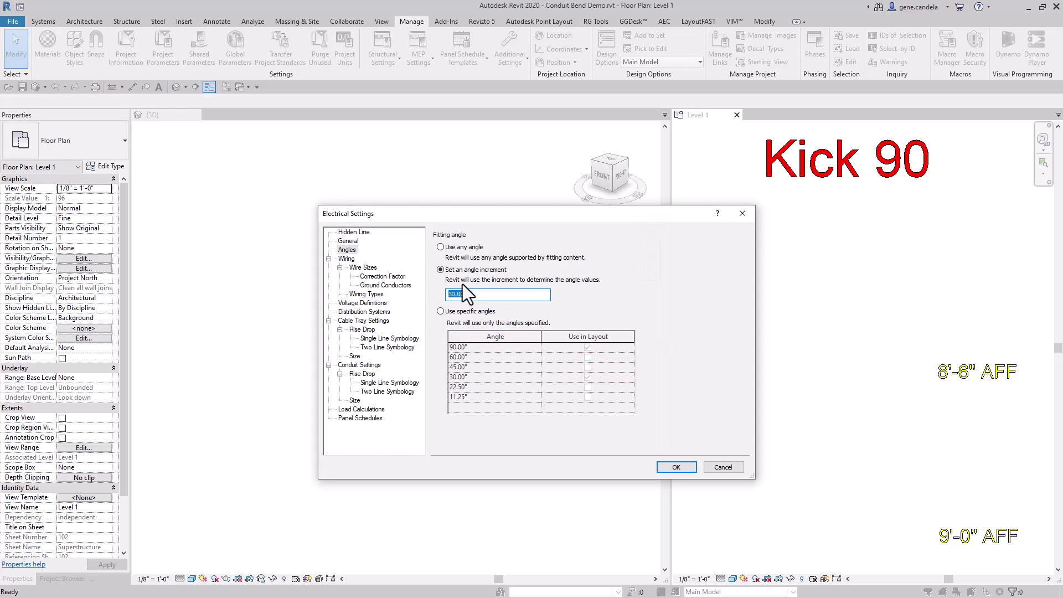
{"action": "left_click", "coordinate": [676, 469]}
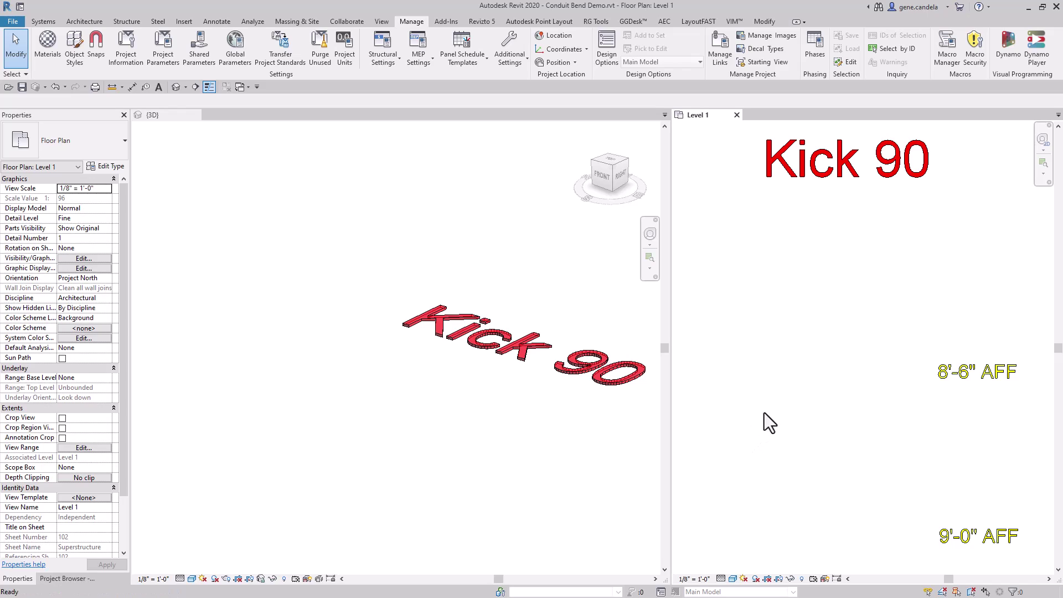
Step: Draw a short straight conduit at middle elevation 9' 0" beside the 9'-0" AFF label of the Kick 90 area
{"action": "key", "text": "c"}
{"action": "key", "text": "n"}
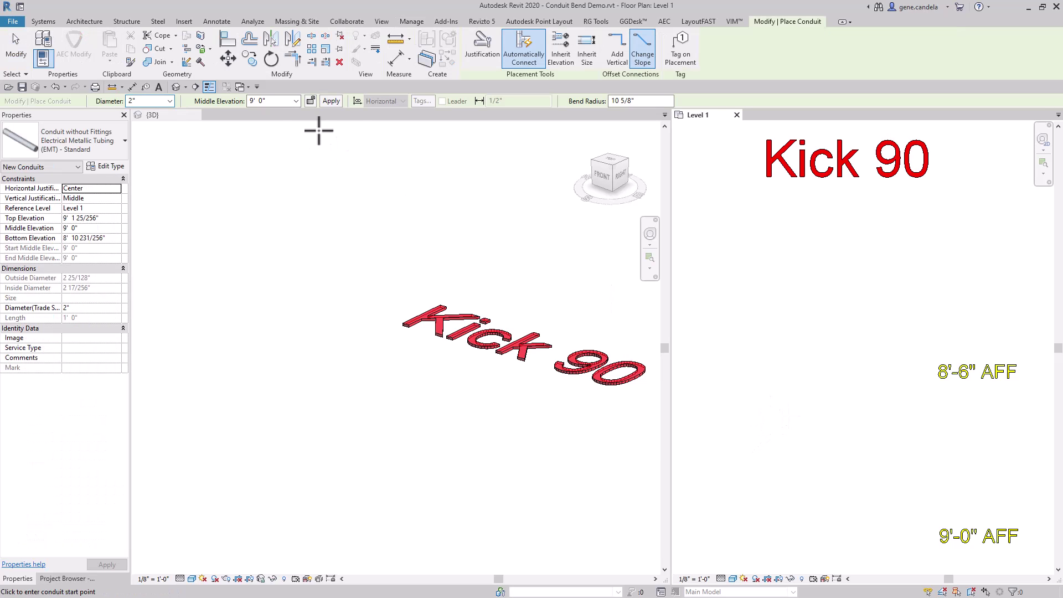
{"action": "left_click", "coordinate": [911, 555]}
{"action": "left_click", "coordinate": [912, 502]}
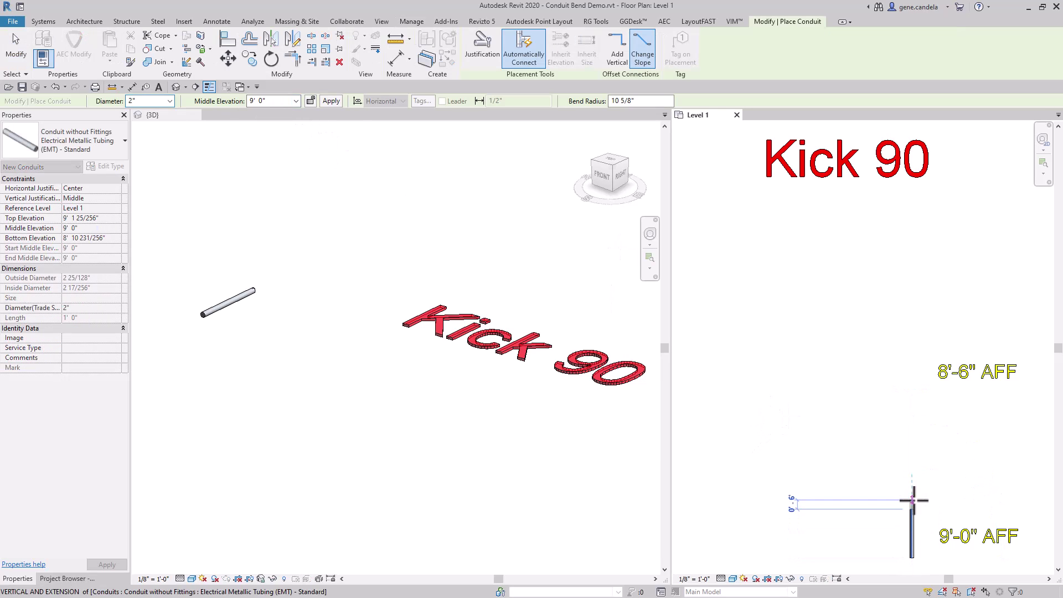
{"action": "key", "text": "Escape"}
Step: Continue from the conduit's end with a slope to middle elevation 8' 6 183/256", turn 90 degrees below the 8'-6" AFF label, and inspect the sloped segment
{"action": "left_click", "coordinate": [912, 509]}
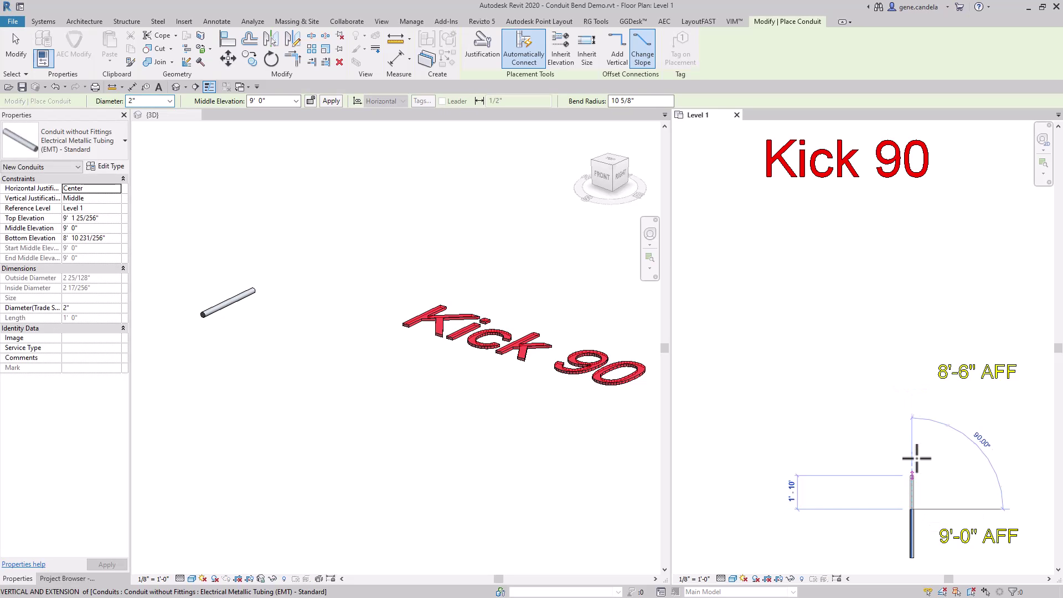
{"action": "left_click", "coordinate": [296, 102]}
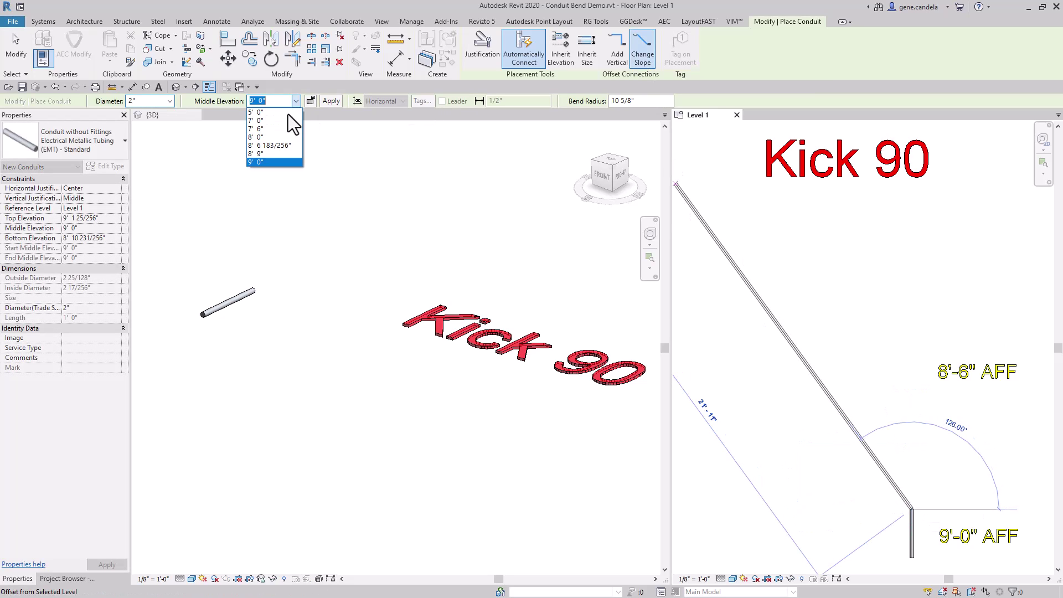
{"action": "left_click", "coordinate": [263, 146]}
{"action": "left_click", "coordinate": [912, 401]}
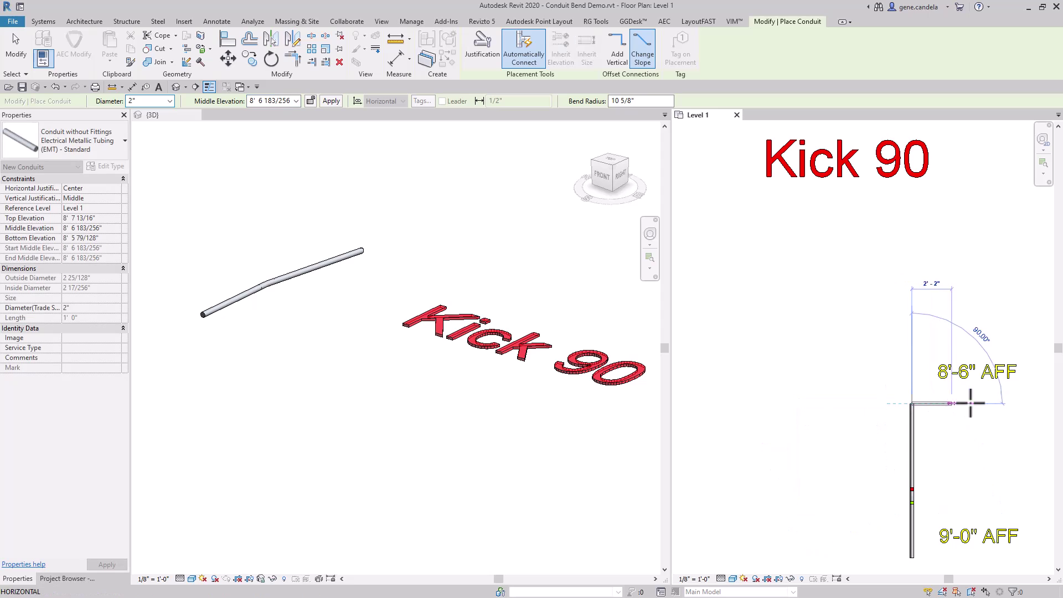
{"action": "key", "text": "Escape"}
{"action": "key", "text": "Escape"}
{"action": "left_click", "coordinate": [912, 470]}
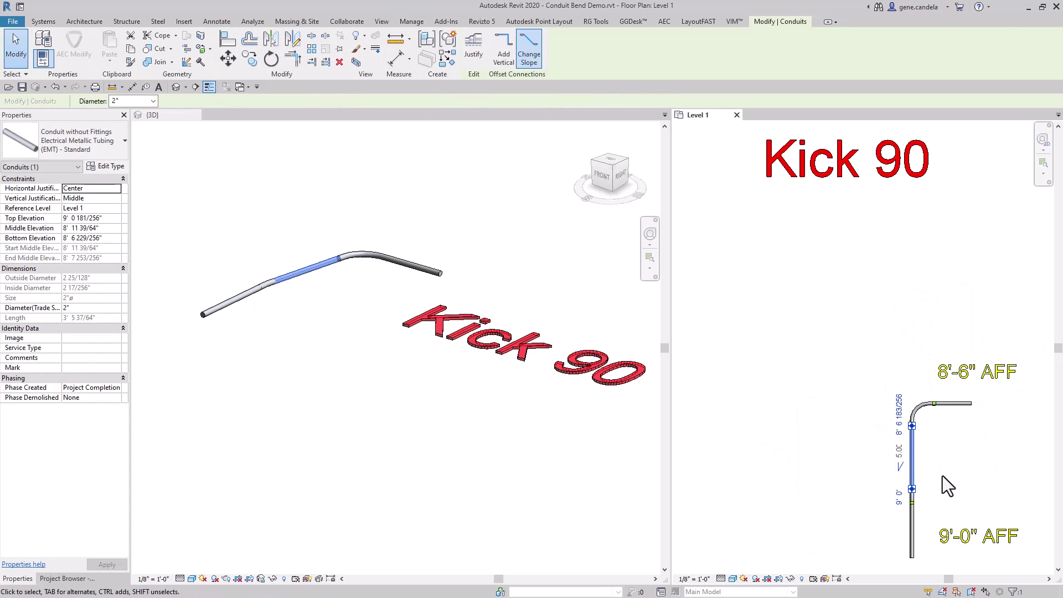
{"action": "key", "text": "Escape"}
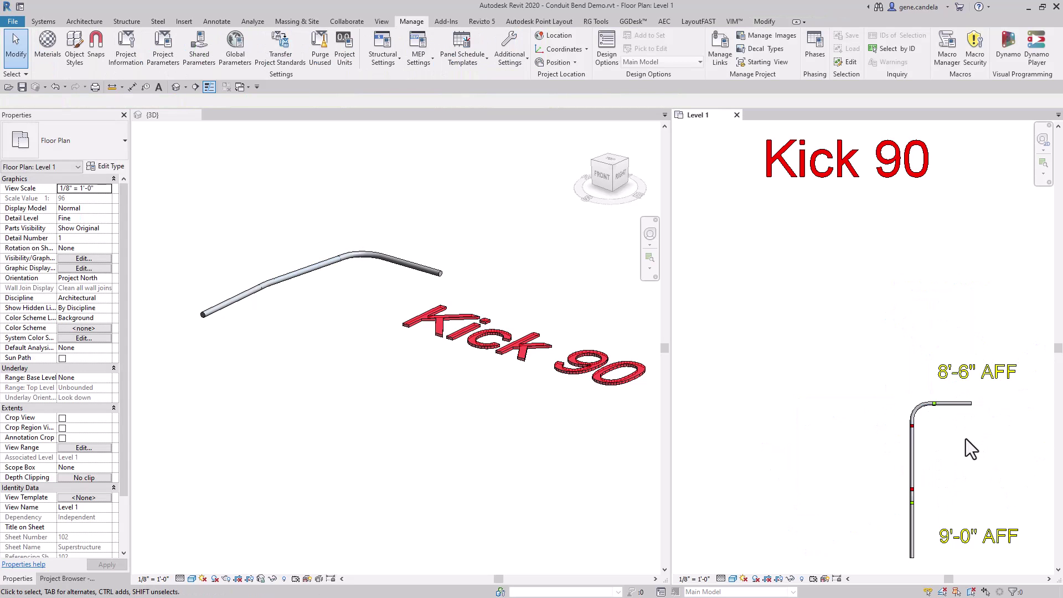
Step: Draw a straight conduit about 2'-10" long at middle elevation 9' 0", parallel to the start of the existing Kick 90 run
{"action": "key", "text": "c"}
{"action": "key", "text": "n"}
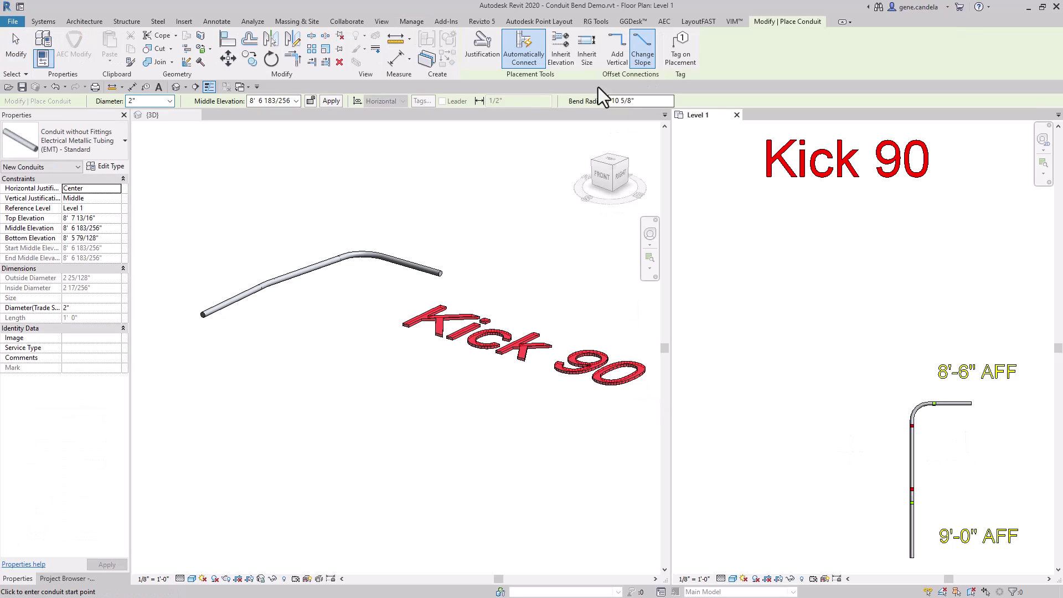
{"action": "left_click", "coordinate": [296, 101]}
{"action": "left_click", "coordinate": [264, 148]}
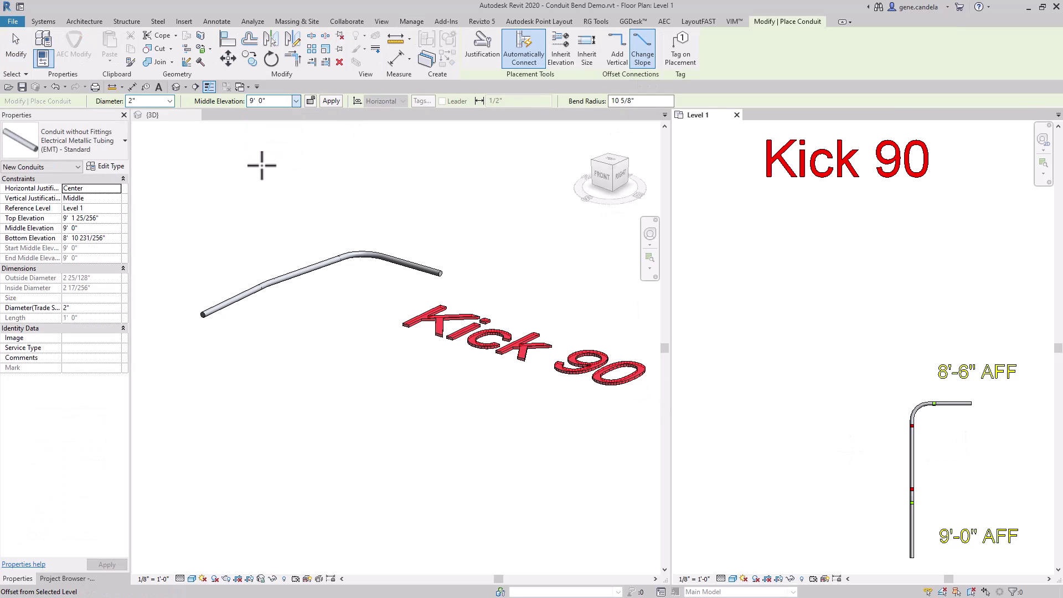
{"action": "left_click", "coordinate": [877, 558]}
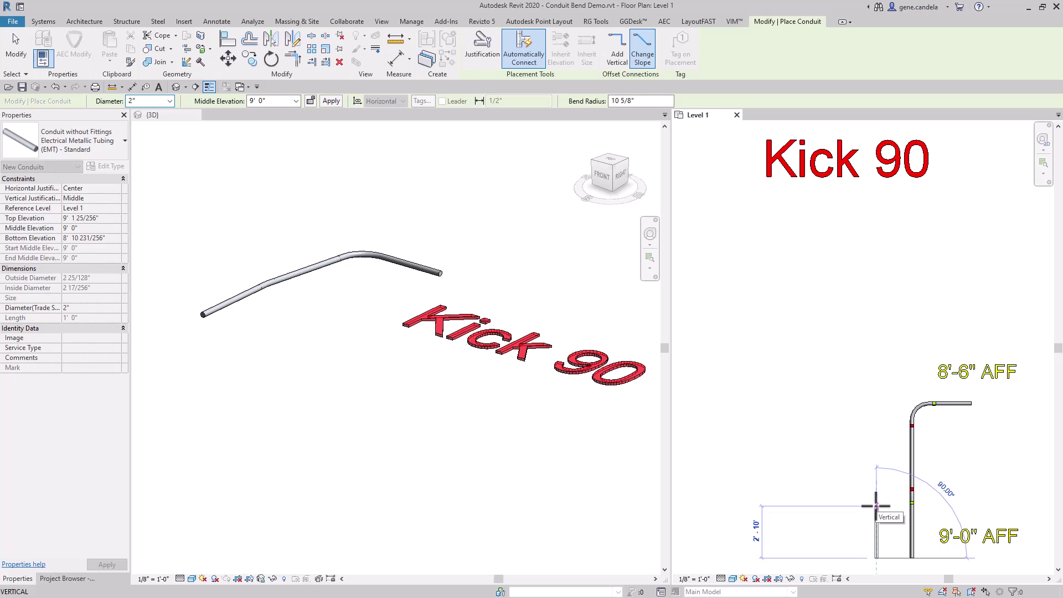
{"action": "left_click", "coordinate": [876, 506]}
Step: Continue the conduit straight at middle elevation 8' 6 183/256" for about 6'-11", then turn it 90 degrees toward the 8'-6" AFF label
{"action": "left_click", "coordinate": [296, 100]}
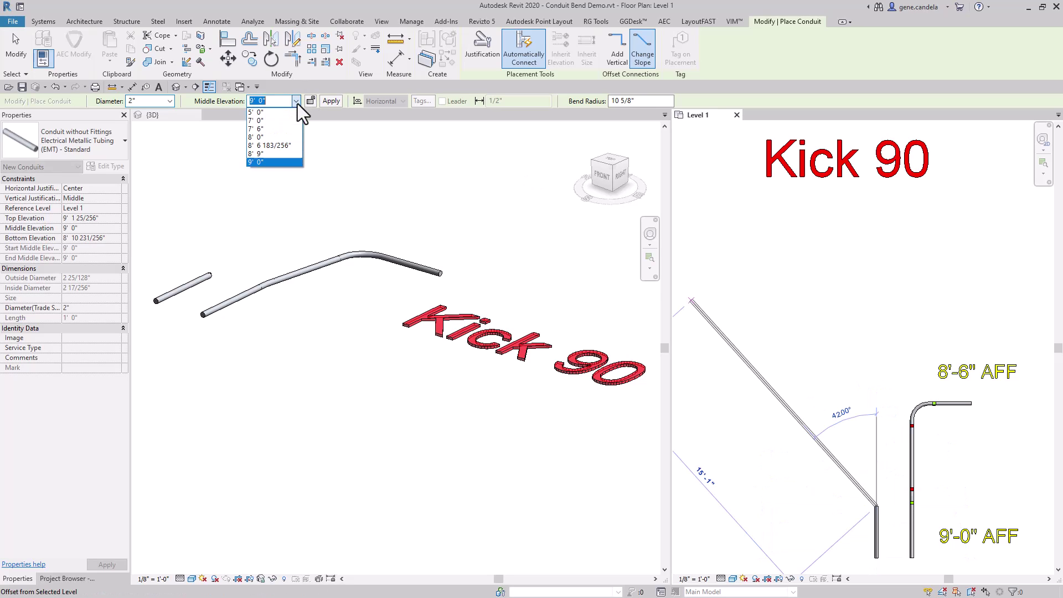
{"action": "left_click", "coordinate": [271, 145]}
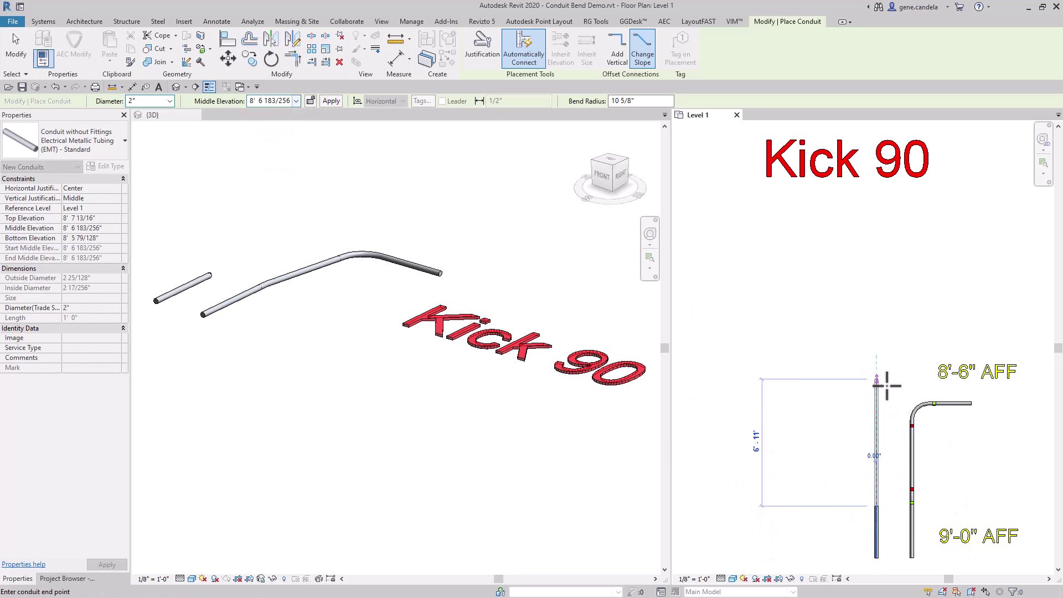
{"action": "left_click", "coordinate": [941, 384]}
{"action": "key", "text": "Escape"}
{"action": "key", "text": "Escape"}
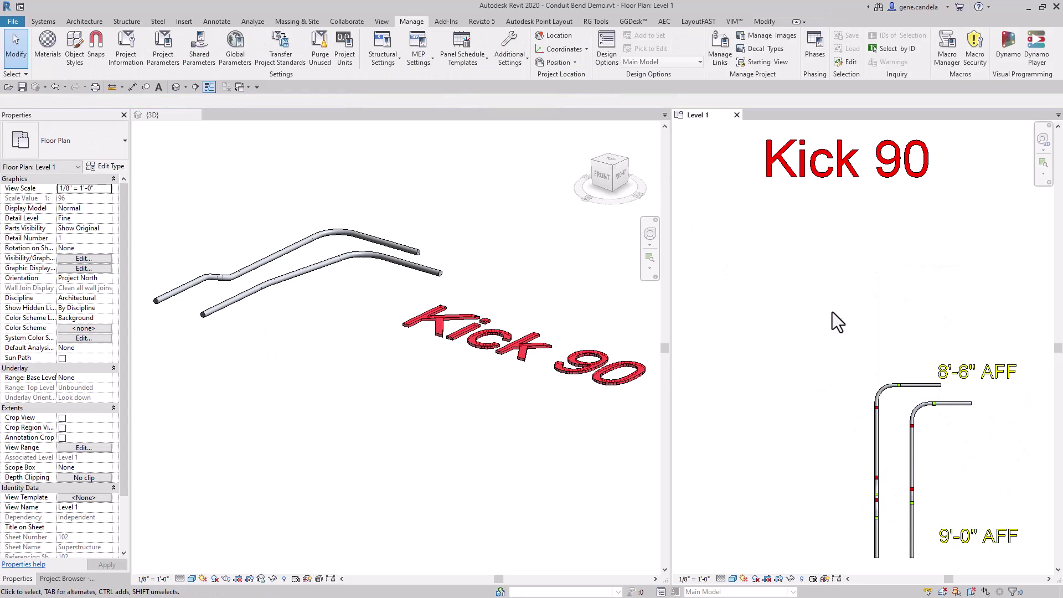
Step: Draw a third, L-shaped conduit run with a 90-degree bend at middle elevation 9' 0" beside the two existing runs
{"action": "key", "text": "c"}
{"action": "key", "text": "n"}
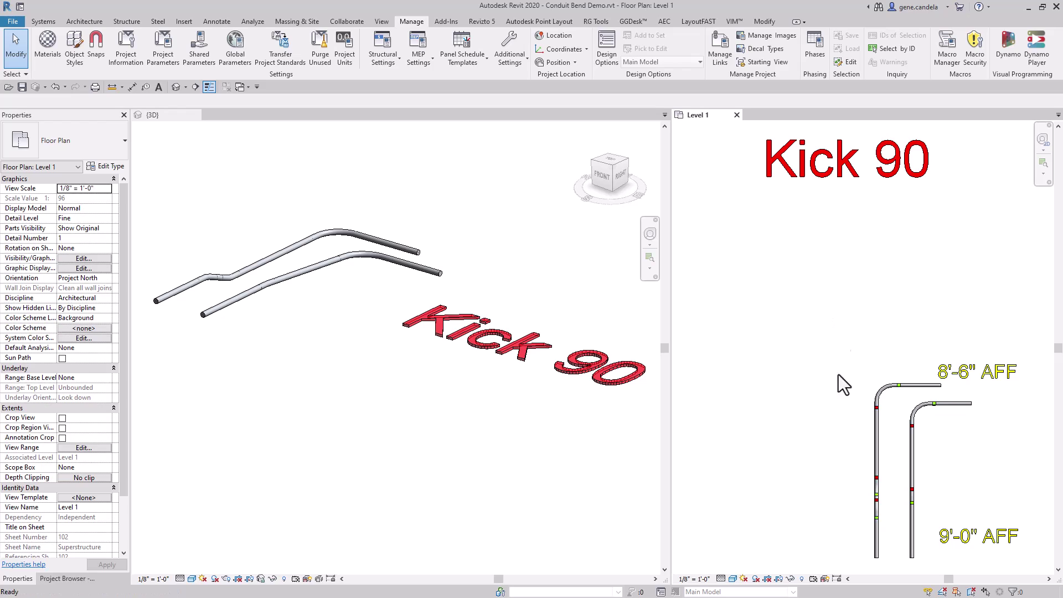
{"action": "left_click", "coordinate": [778, 548]}
{"action": "left_click", "coordinate": [294, 101]}
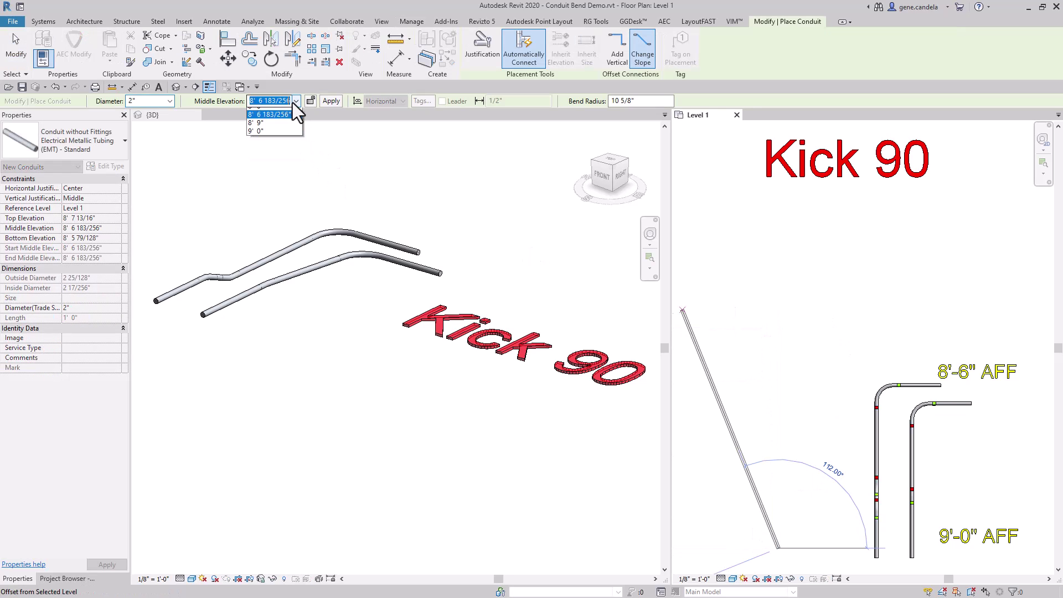
{"action": "left_click", "coordinate": [267, 164]}
{"action": "left_click", "coordinate": [780, 277]}
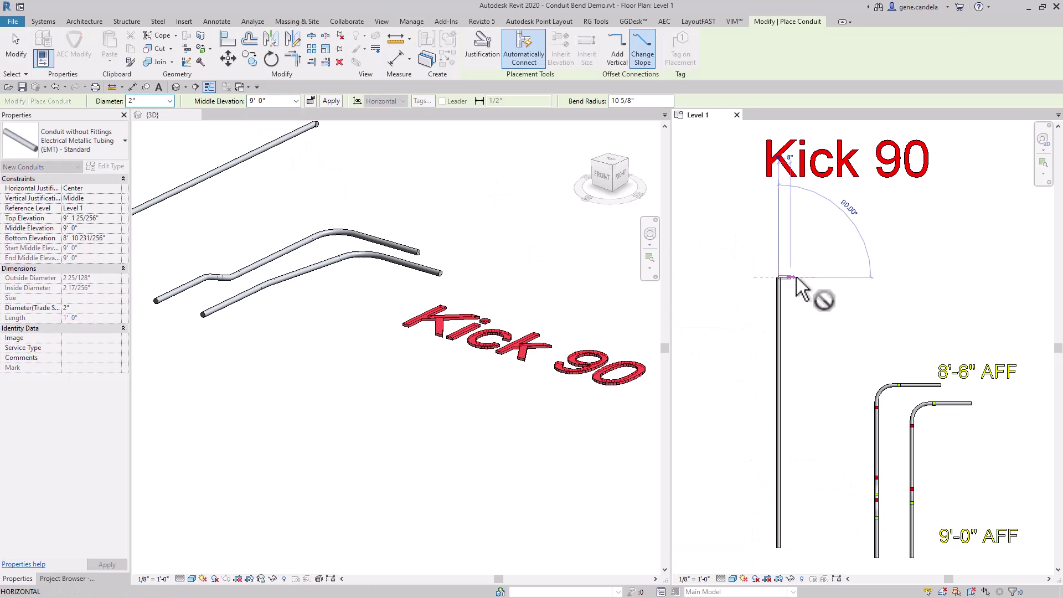
{"action": "left_click", "coordinate": [917, 277]}
{"action": "key", "text": "Escape"}
{"action": "key", "text": "Escape"}
Step: Stretch the third run's horizontal leg to about 10' 4" and dismiss the save reminder without saving
{"action": "left_click_drag", "start_coordinate": [855, 273], "coordinate": [991, 277]}
{"action": "left_click", "coordinate": [835, 210]}
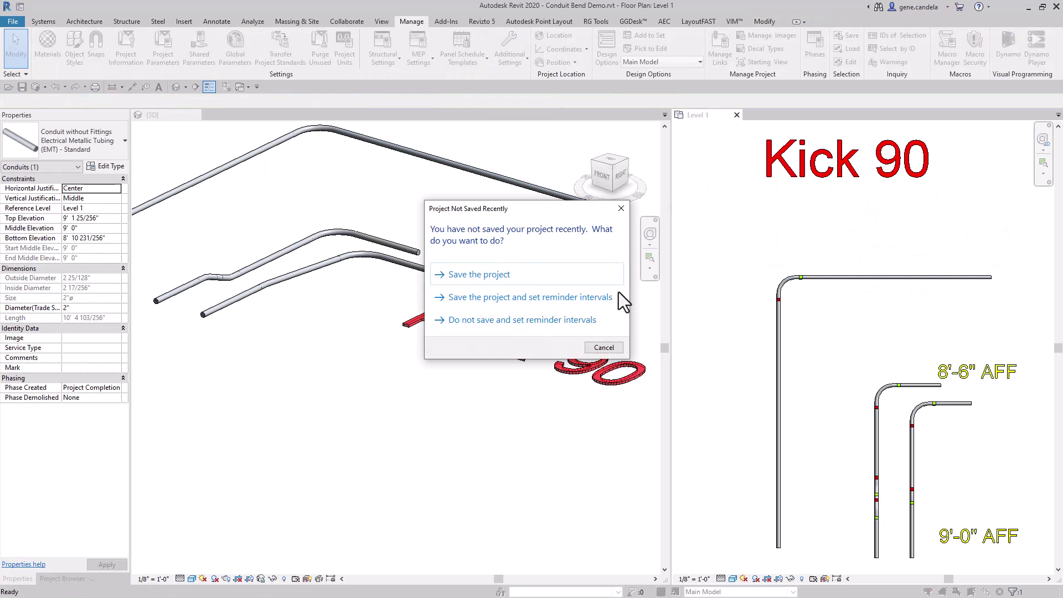
{"action": "left_click", "coordinate": [618, 346]}
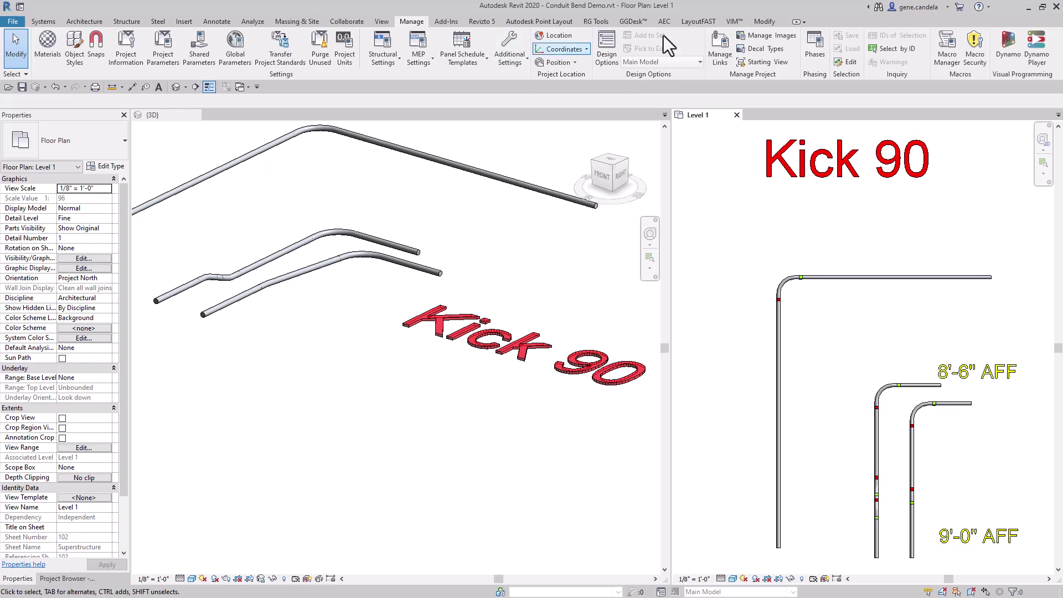
Step: Split the third run's horizontal leg at two points near its middle with Split Element
{"action": "left_click", "coordinate": [763, 22]}
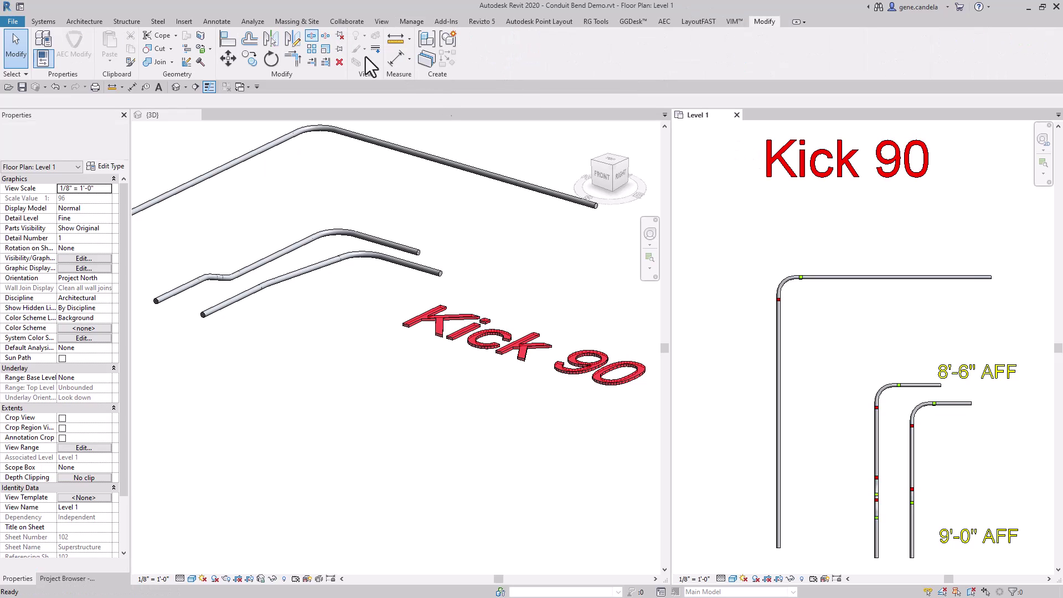
{"action": "left_click", "coordinate": [325, 37]}
{"action": "left_click", "coordinate": [878, 277]}
{"action": "left_click", "coordinate": [897, 277]}
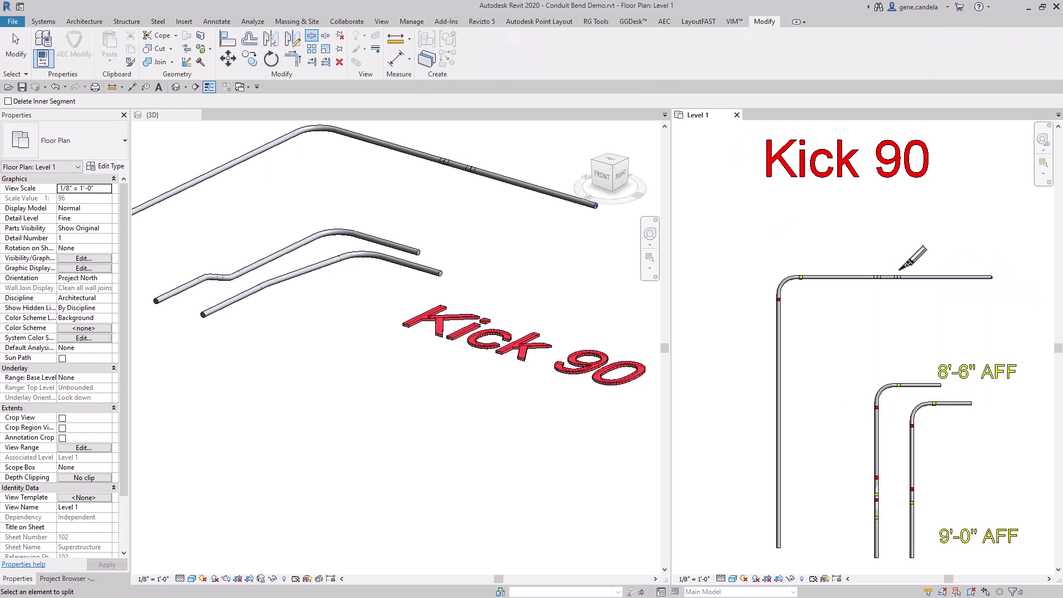
Step: Delete the short piece between the two split points and the leftover fittings on both sides of the gap
{"action": "key", "text": "Escape"}
{"action": "left_click_drag", "start_coordinate": [859, 294], "coordinate": [913, 263]}
{"action": "key", "text": "Delete"}
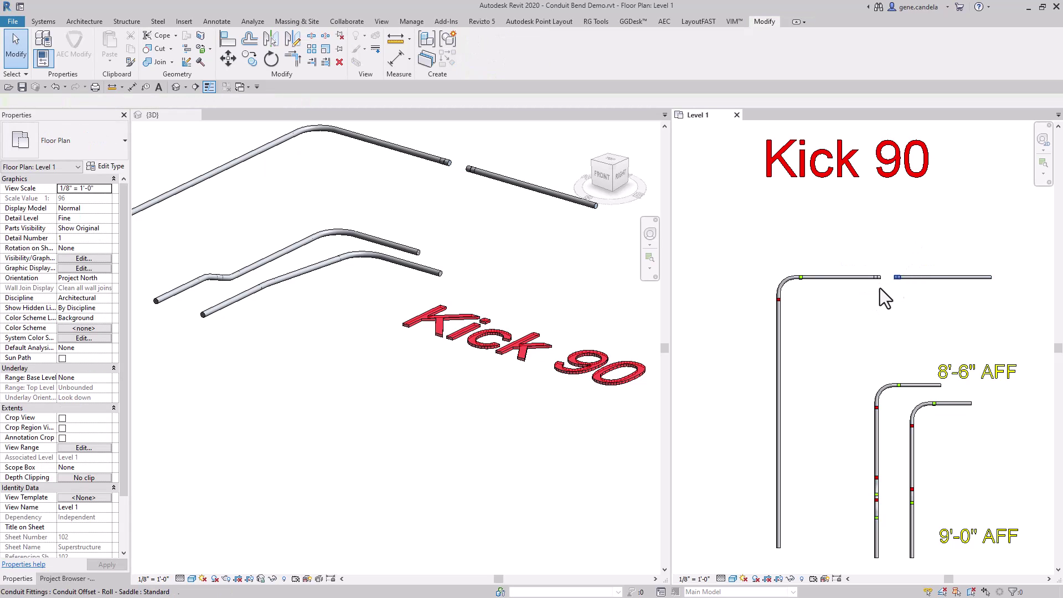
{"action": "left_click", "coordinate": [885, 279]}
{"action": "key", "text": "Delete"}
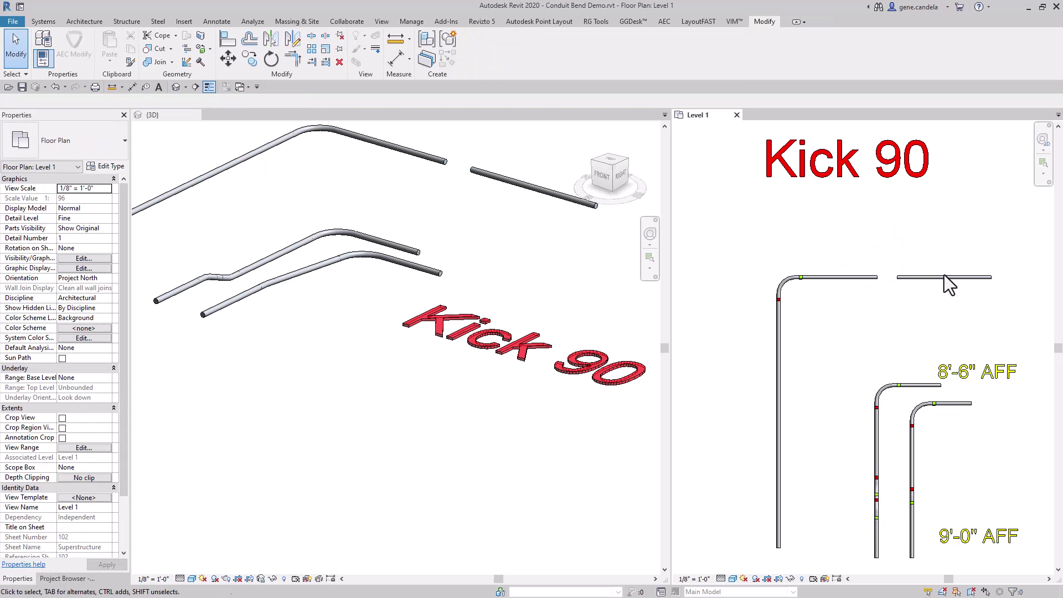
Step: Set the middle elevation of the detached conduit beyond the gap to 8' 6"
{"action": "left_click", "coordinate": [945, 276]}
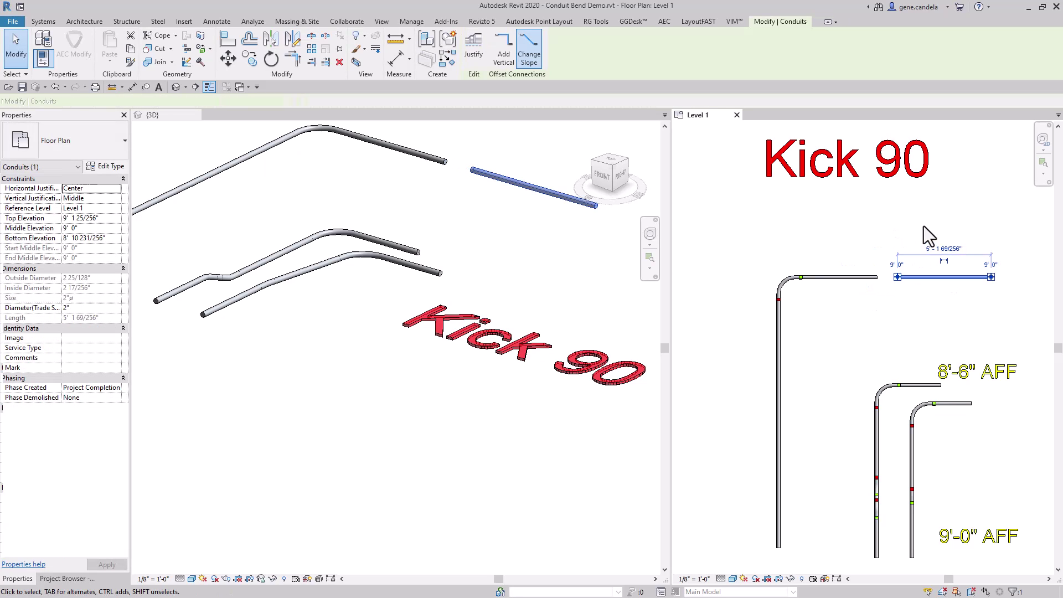
{"action": "left_click", "coordinate": [97, 228]}
{"action": "type", "text": "8' "}
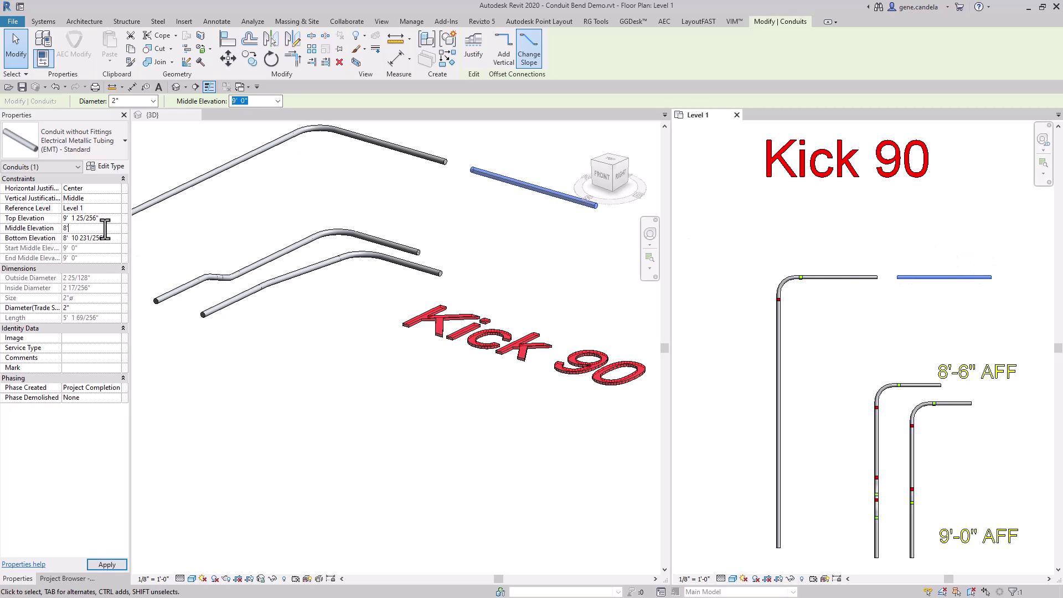
{"action": "type", "text": "6"}
{"action": "key", "text": "Return"}
{"action": "left_click", "coordinate": [860, 299]}
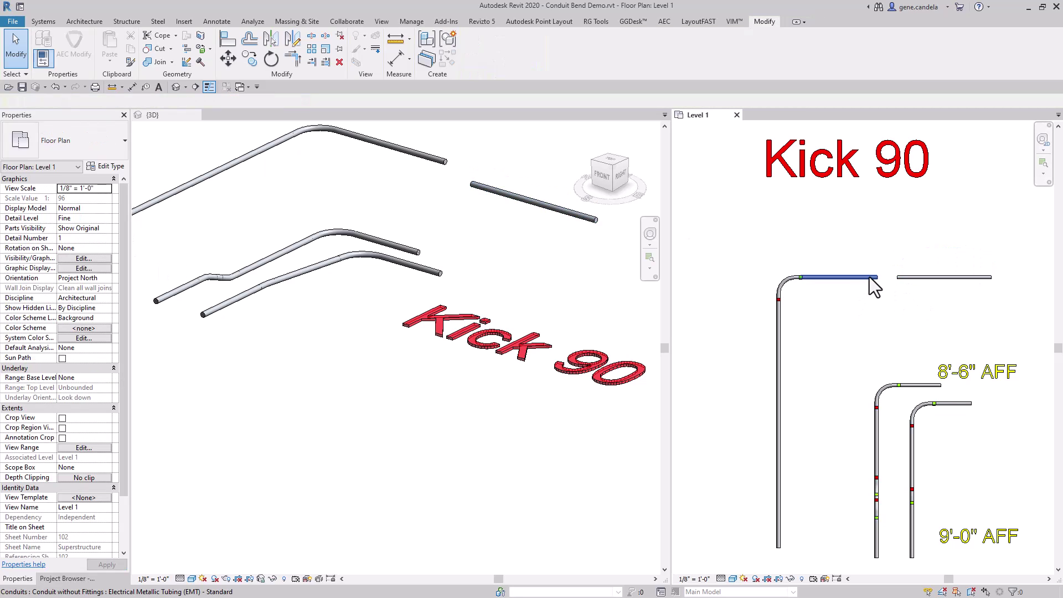
Step: Set the elevation of the open end of the conduit next to the 90-degree bend to 8' 6"
{"action": "left_click", "coordinate": [874, 278]}
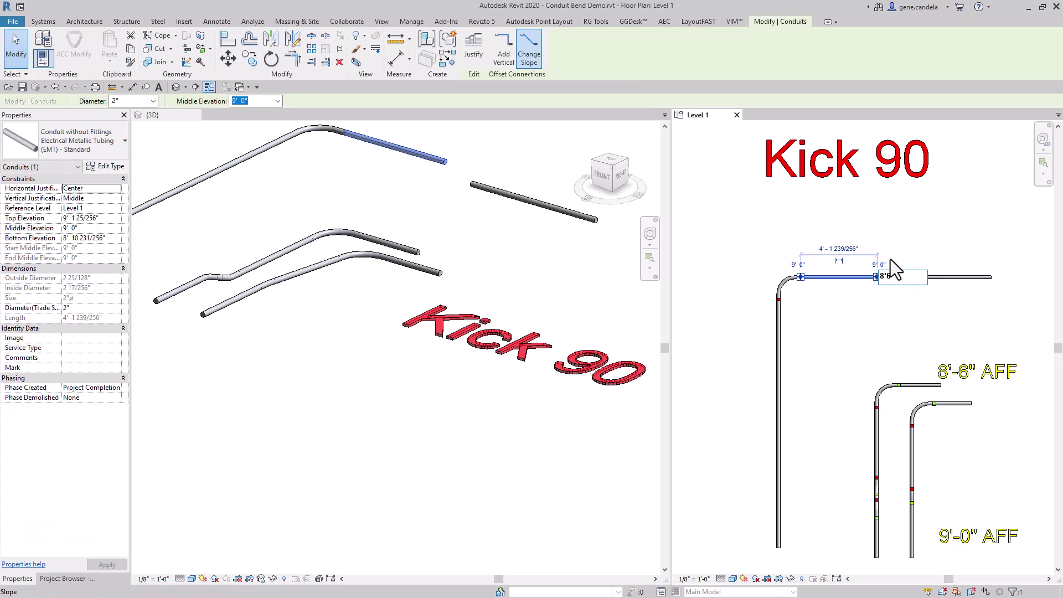
{"action": "key", "text": "Return"}
{"action": "left_click", "coordinate": [880, 301]}
Step: Set the slope angle of the conduit next to the 90-degree bend to 5 degrees
{"action": "left_click", "coordinate": [848, 277]}
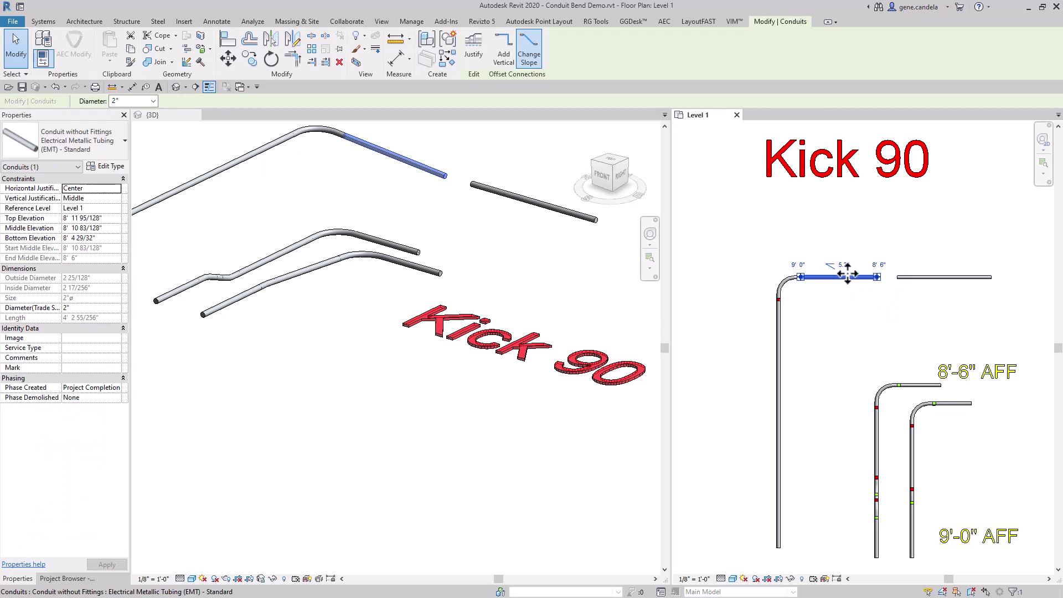
{"action": "left_click", "coordinate": [845, 264]}
{"action": "type", "text": "0"}
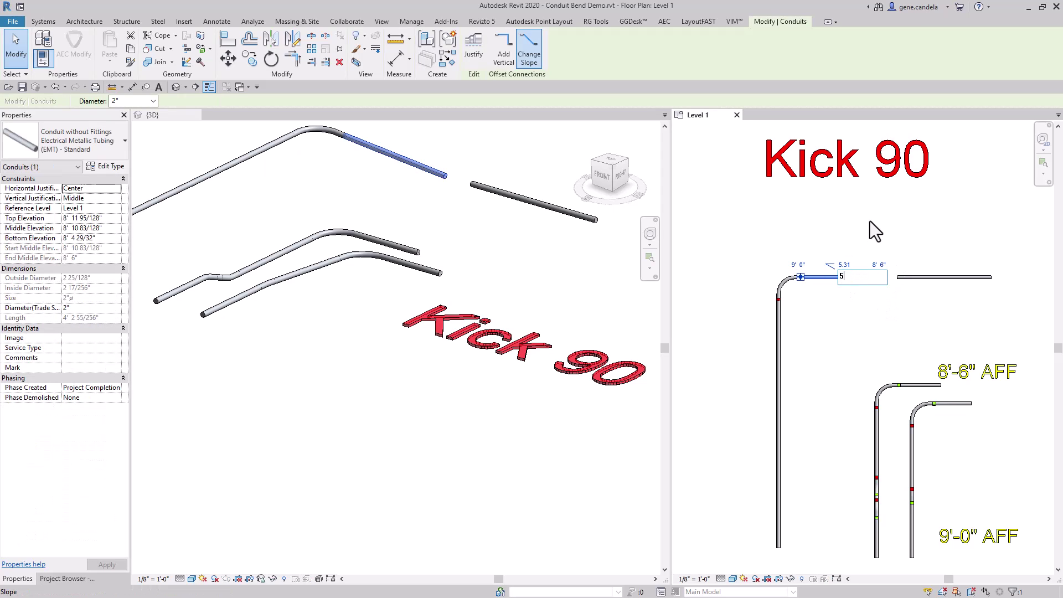
{"action": "key", "text": "Return"}
{"action": "left_click", "coordinate": [867, 236]}
Step: Join the detached 8' 6" conduit and the sloped conduit across the gap with Trim/Extend to Corner
{"action": "key", "text": "t"}
{"action": "key", "text": "r"}
{"action": "left_click", "coordinate": [899, 277]}
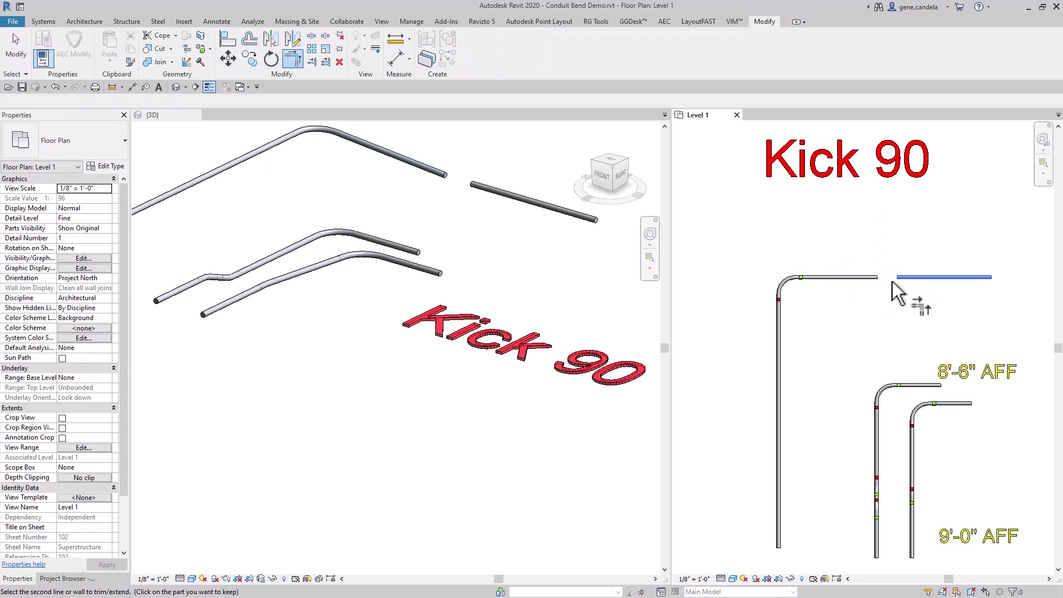
{"action": "left_click", "coordinate": [871, 277]}
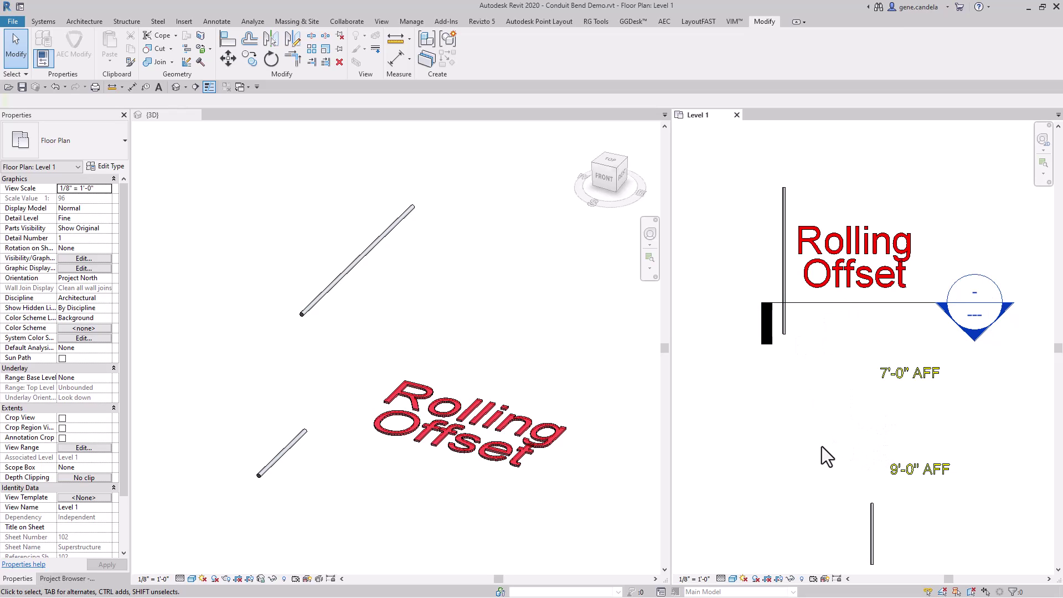
Step: Set the fitting angle increment in the electrical settings to 30 degrees for the Rolling Offset example
{"action": "key", "text": "e"}
{"action": "key", "text": "s"}
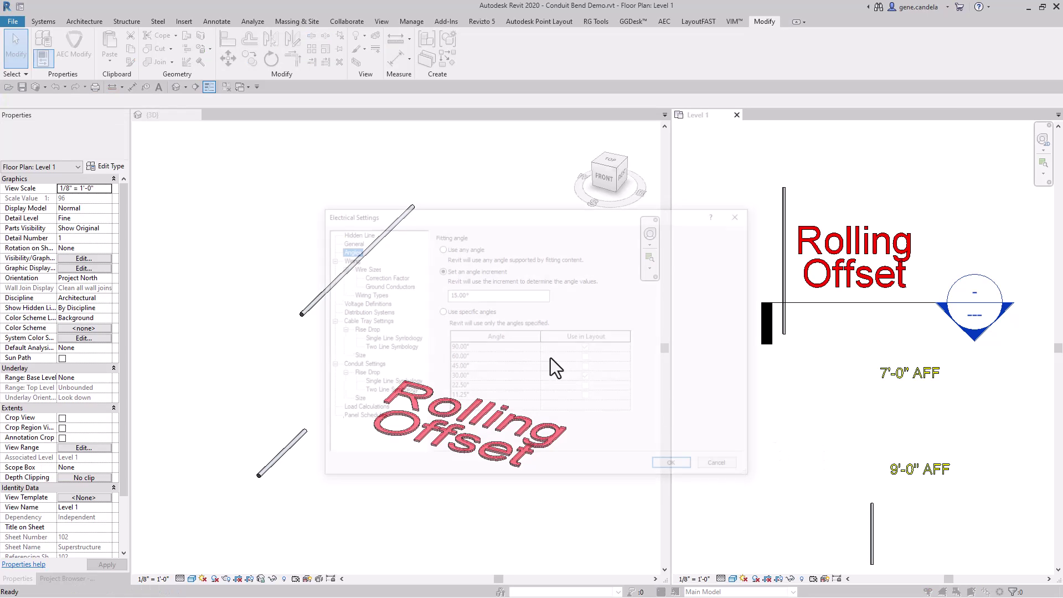
{"action": "left_click", "coordinate": [480, 294]}
{"action": "left_click_drag", "start_coordinate": [480, 294], "coordinate": [434, 297]}
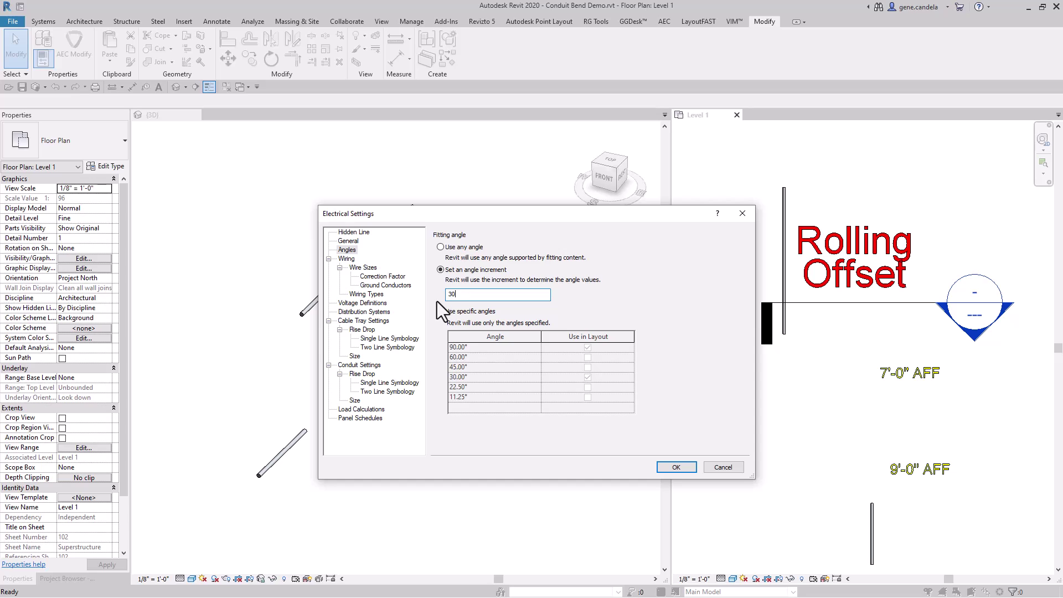
{"action": "left_click", "coordinate": [674, 469]}
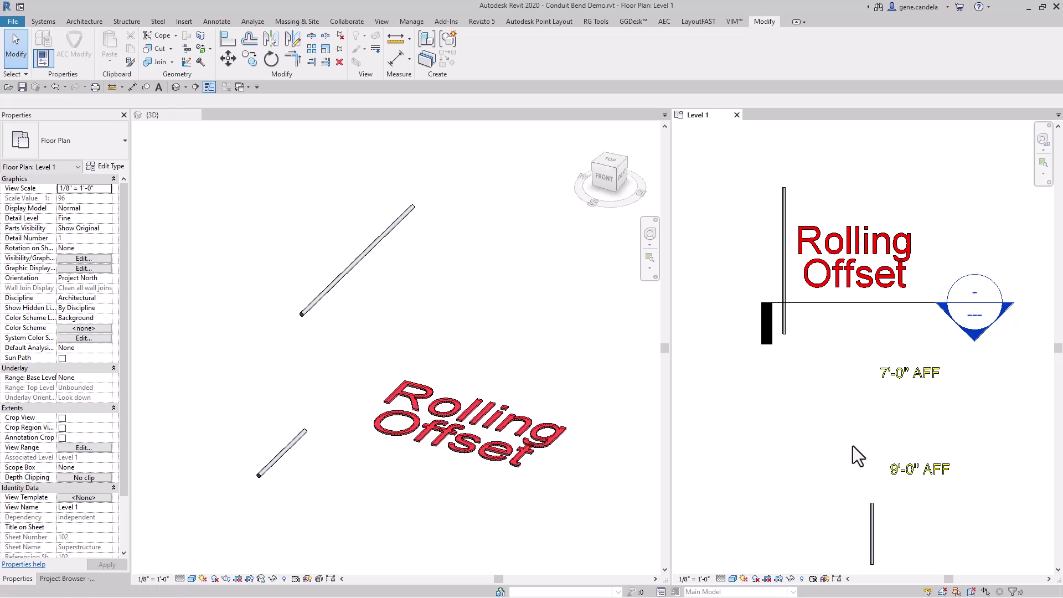
Step: Continue the conduit below the 9'-0" AFF label from its open end, straight ahead at middle elevation 8' 0"
{"action": "key", "text": "c"}
{"action": "key", "text": "n"}
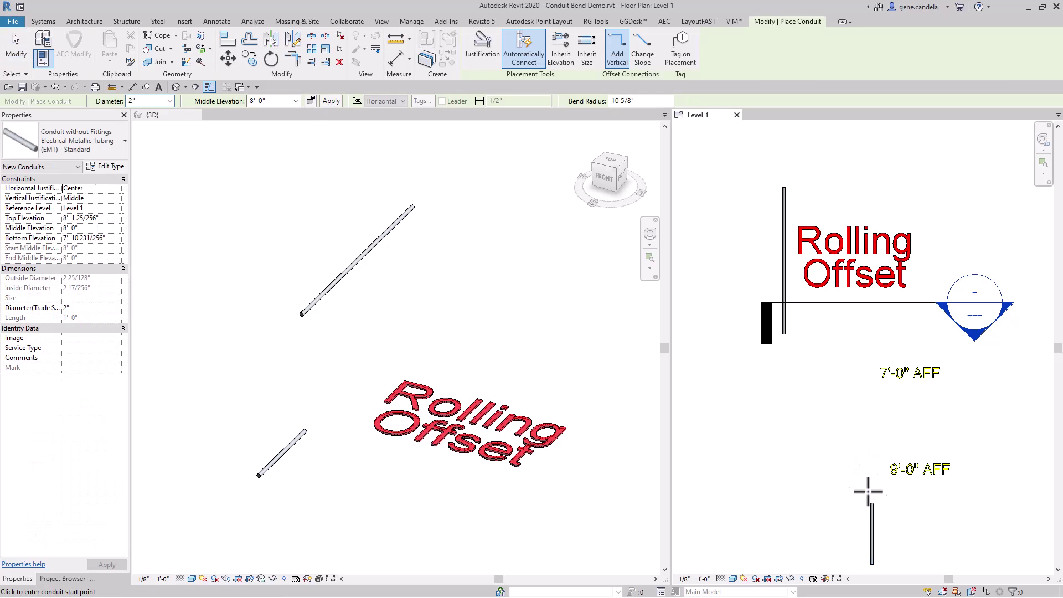
{"action": "left_click", "coordinate": [872, 503]}
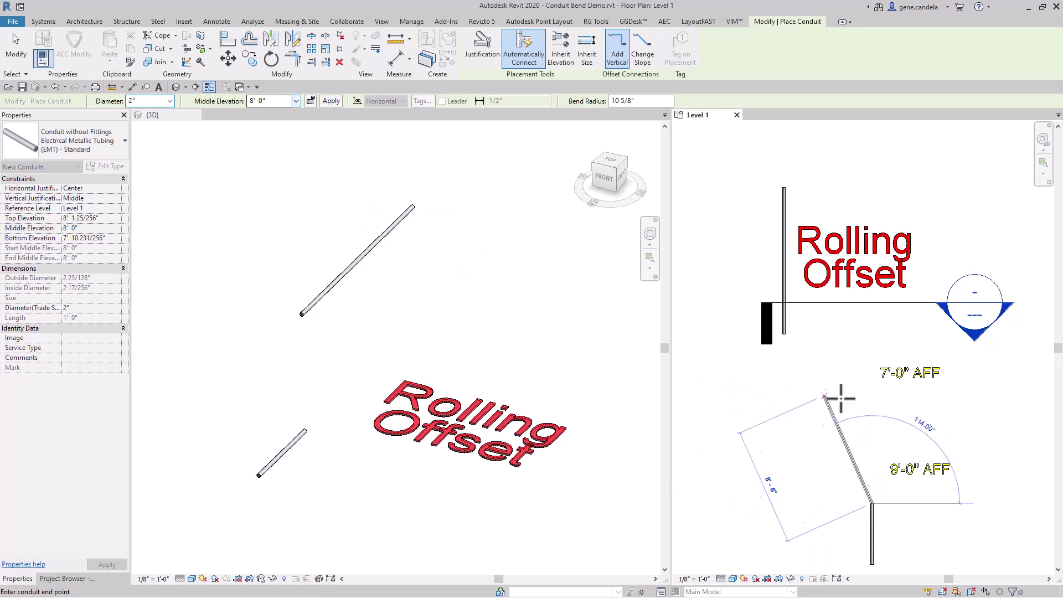
{"action": "left_click", "coordinate": [884, 413]}
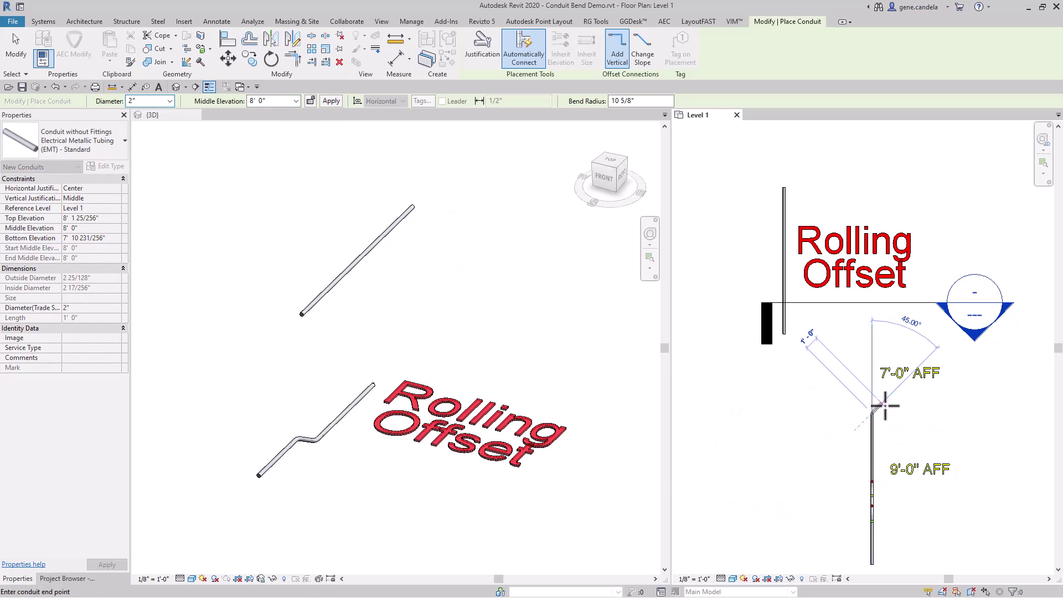
{"action": "key", "text": "Escape"}
{"action": "key", "text": "Escape"}
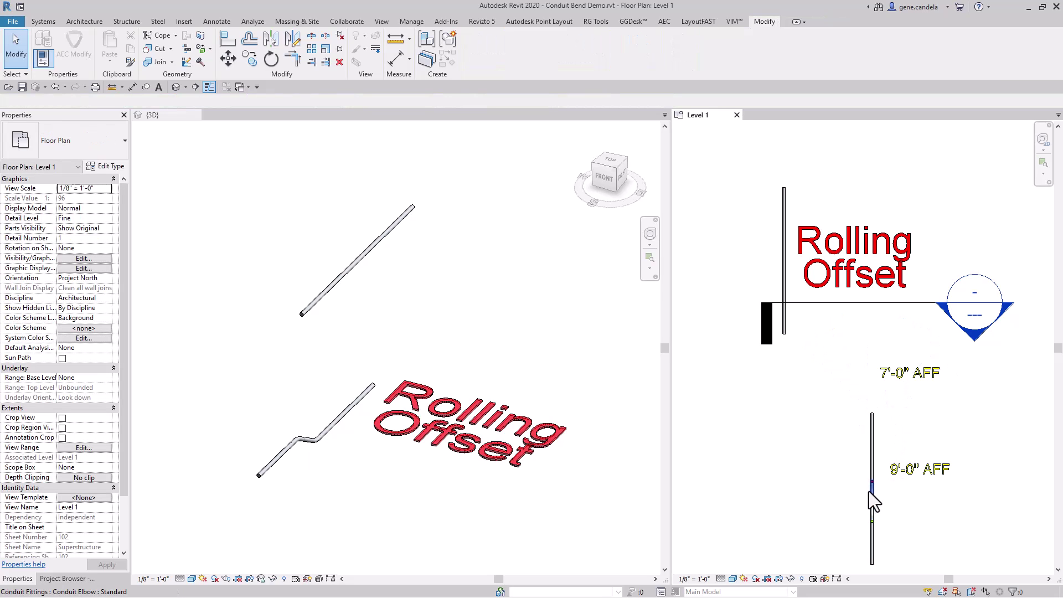
Step: Delete the lower-elevation elbow of the new drop and the flat conduit beyond it, keeping the sloped stub
{"action": "left_click", "coordinate": [873, 486]}
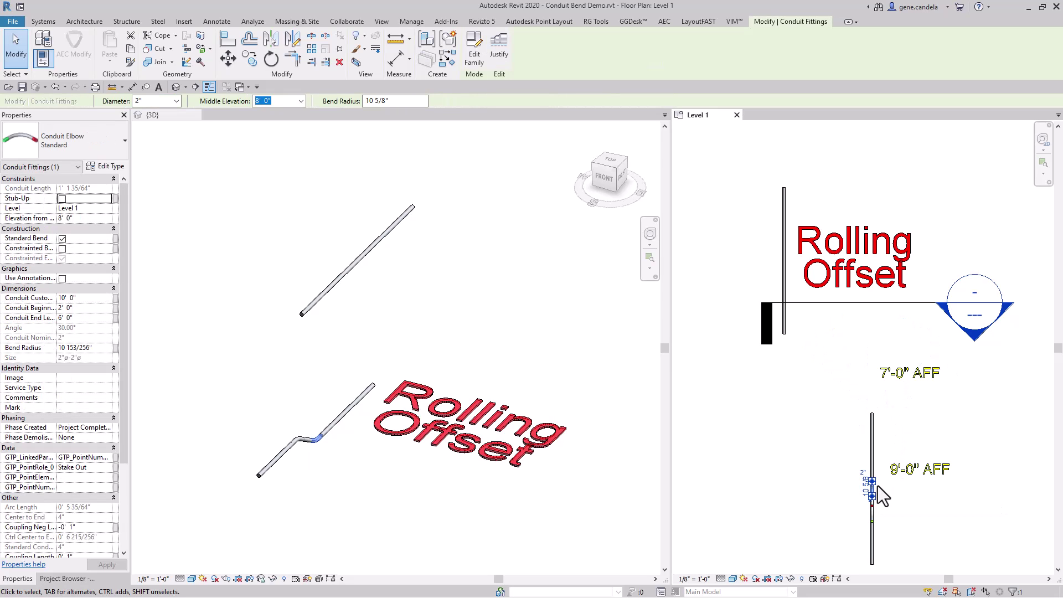
{"action": "key", "text": "Escape"}
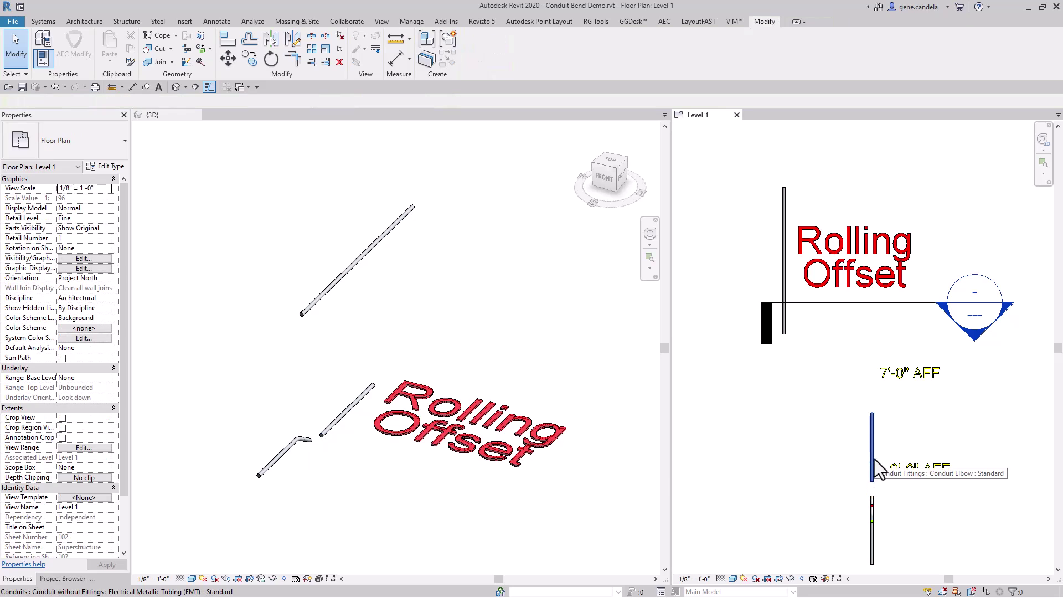
{"action": "key", "text": "ctrl+z"}
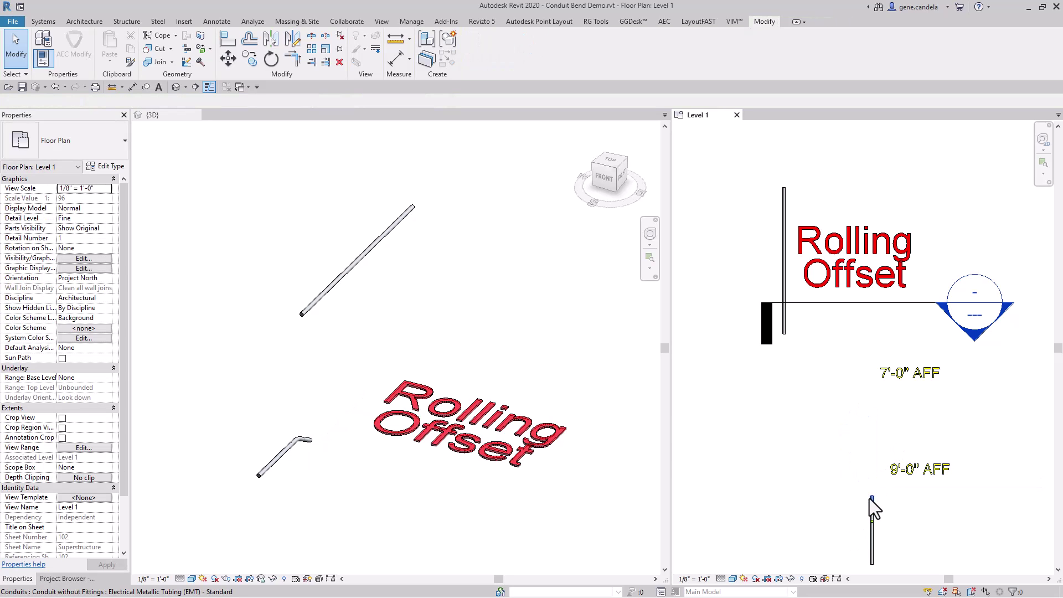
Step: Open the section view that looks along the two Rolling Offset conduits and set its visual style to Wireframe
{"action": "left_click", "coordinate": [310, 441]}
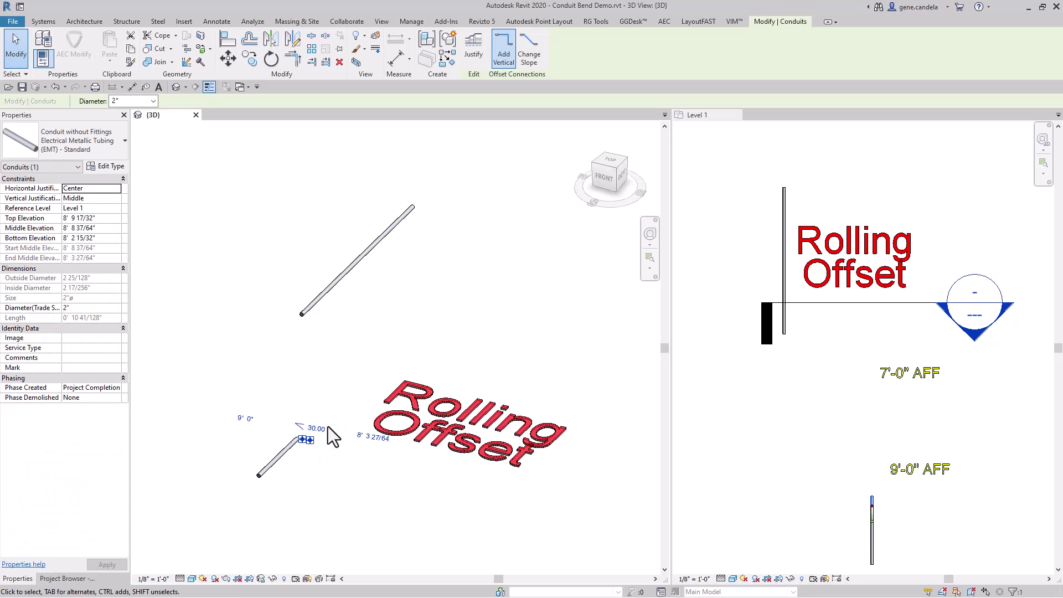
{"action": "left_click", "coordinate": [970, 336]}
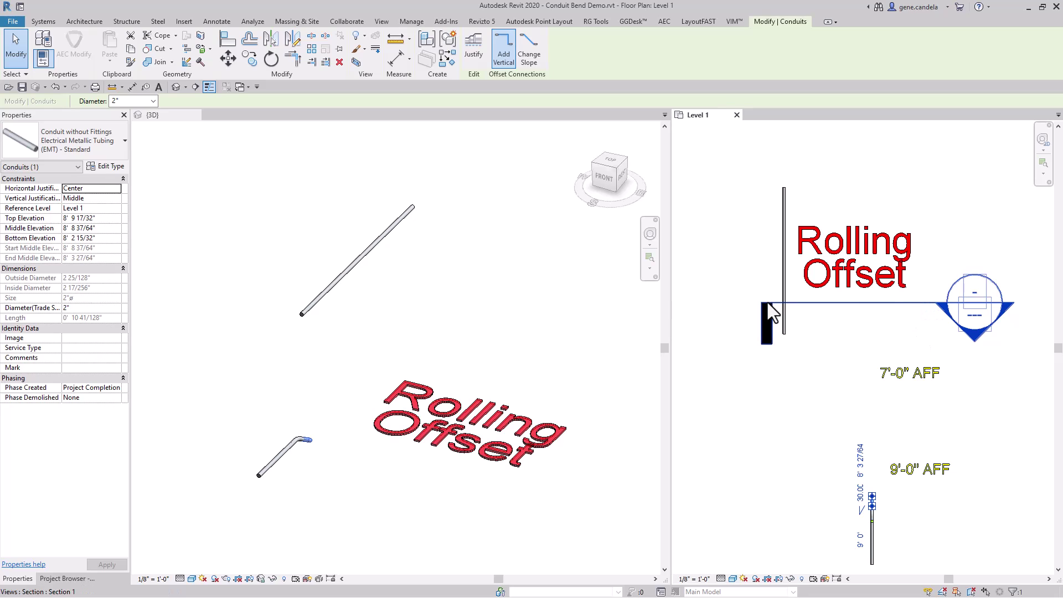
{"action": "left_click", "coordinate": [831, 303]}
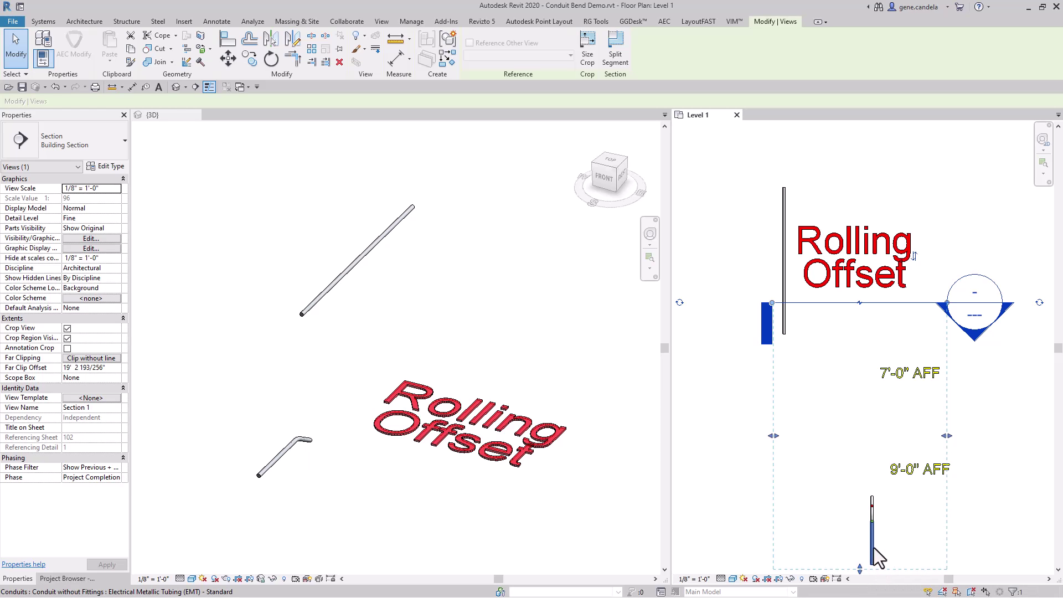
{"action": "double_click", "coordinate": [980, 328]}
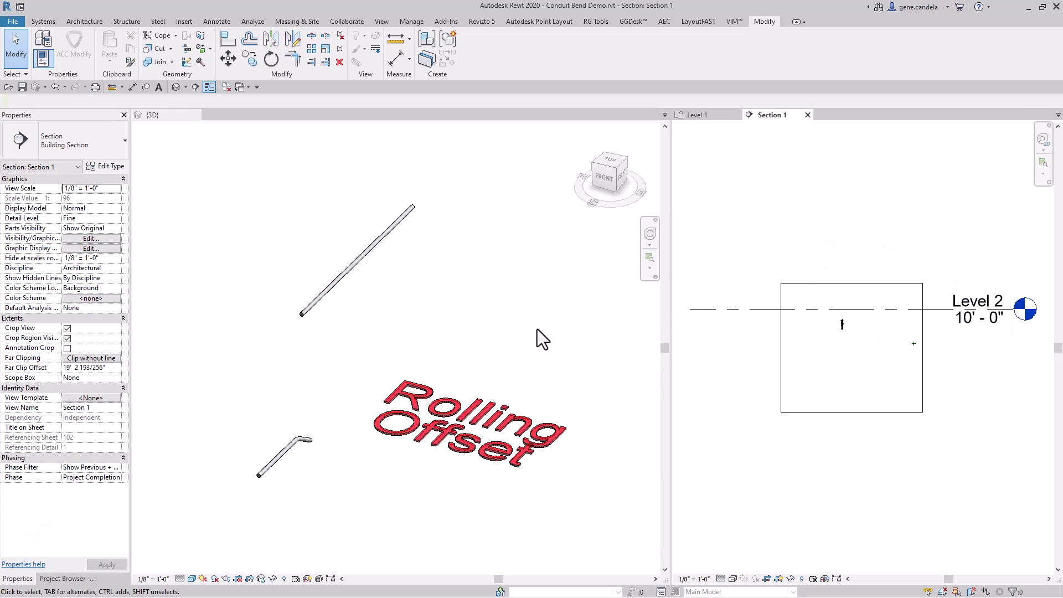
{"action": "left_click", "coordinate": [732, 578]}
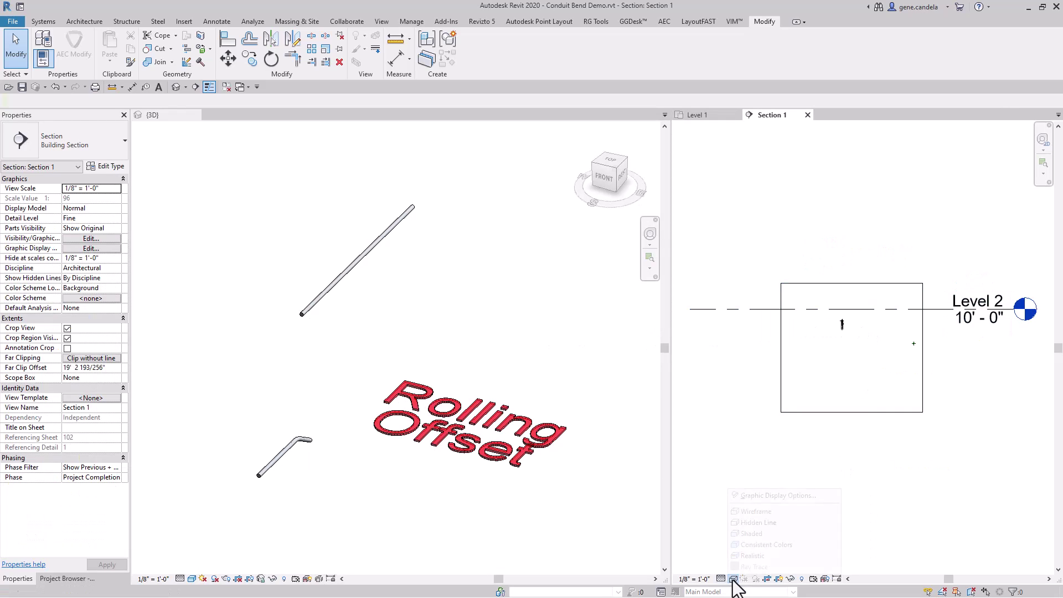
{"action": "left_click", "coordinate": [763, 507]}
Step: Rotate the 9'-0" AFF conduit with its elbow and stub in section about the conduit's centre, aiming the stub at the other conduit's centre
{"action": "scroll", "coordinate": [842, 336], "scroll_direction": "up", "scroll_amount": 4}
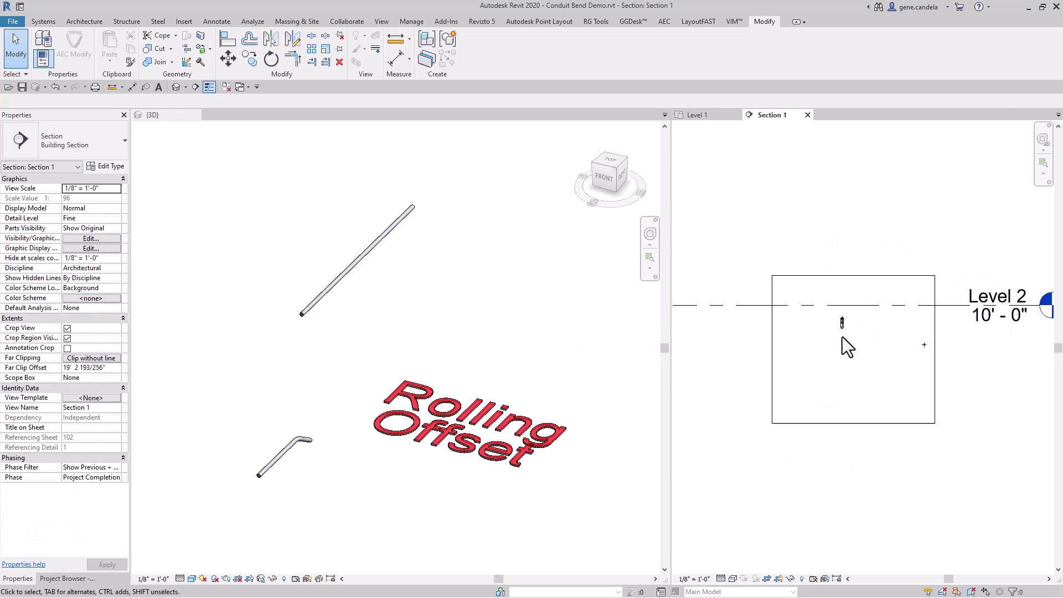
{"action": "left_click_drag", "start_coordinate": [782, 362], "coordinate": [845, 305]}
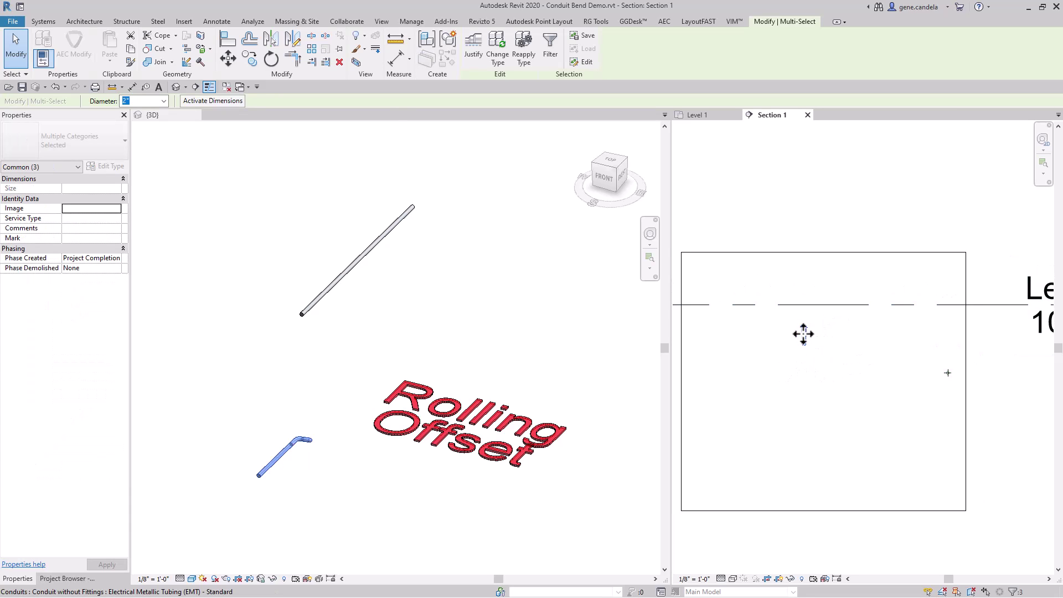
{"action": "left_click", "coordinate": [266, 60]}
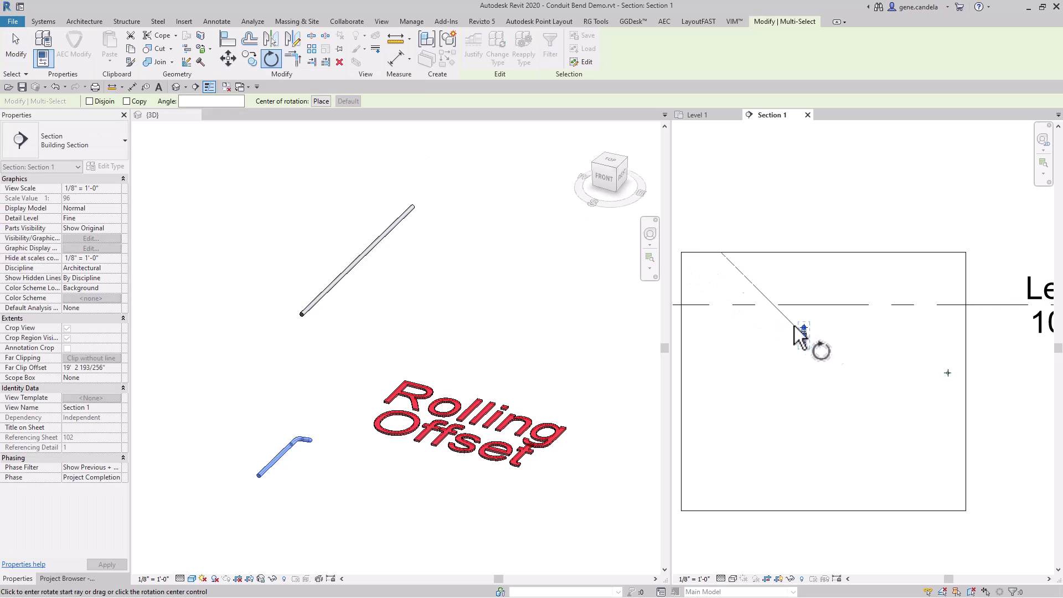
{"action": "scroll", "coordinate": [805, 343], "scroll_direction": "up", "scroll_amount": 4}
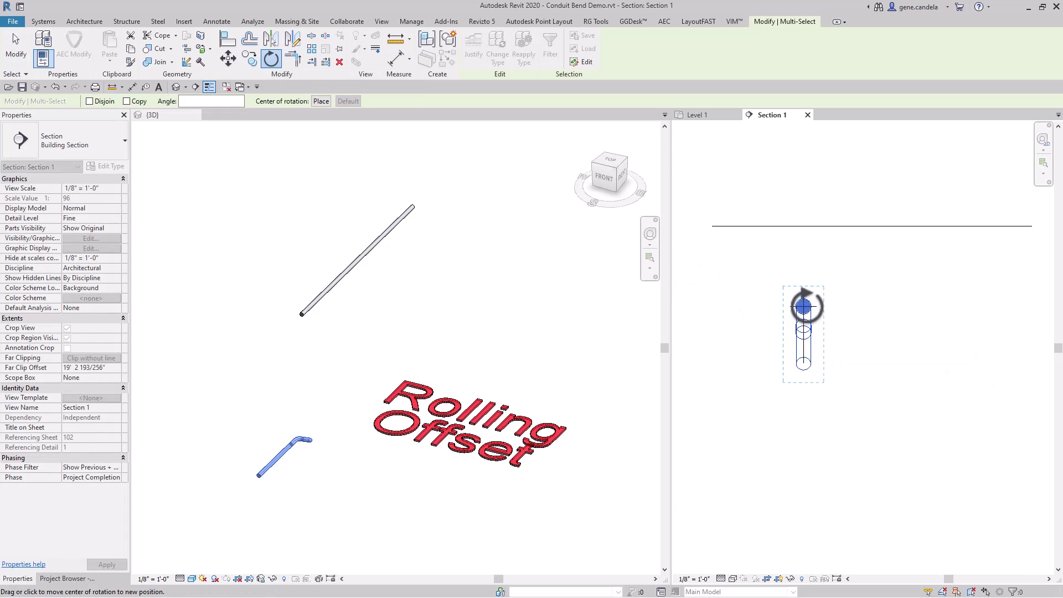
{"action": "left_click", "coordinate": [803, 306]}
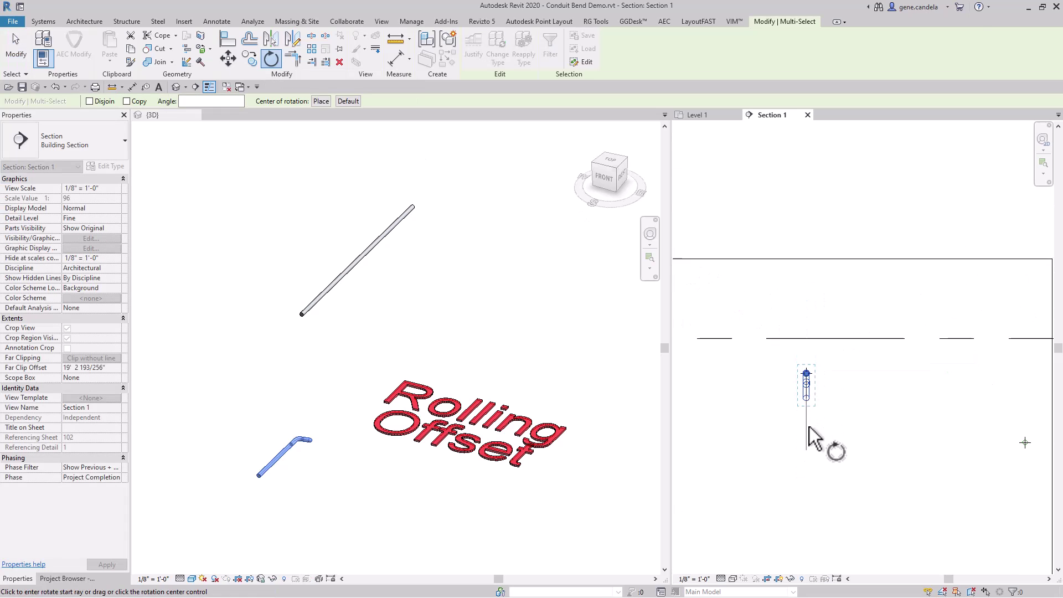
{"action": "left_click", "coordinate": [811, 452]}
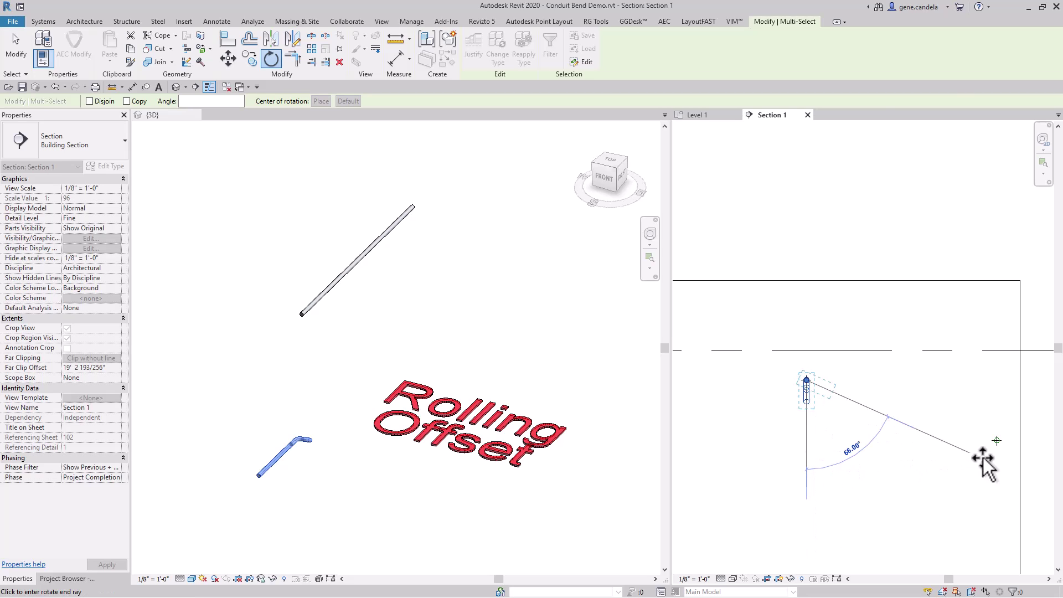
{"action": "left_click", "coordinate": [991, 434]}
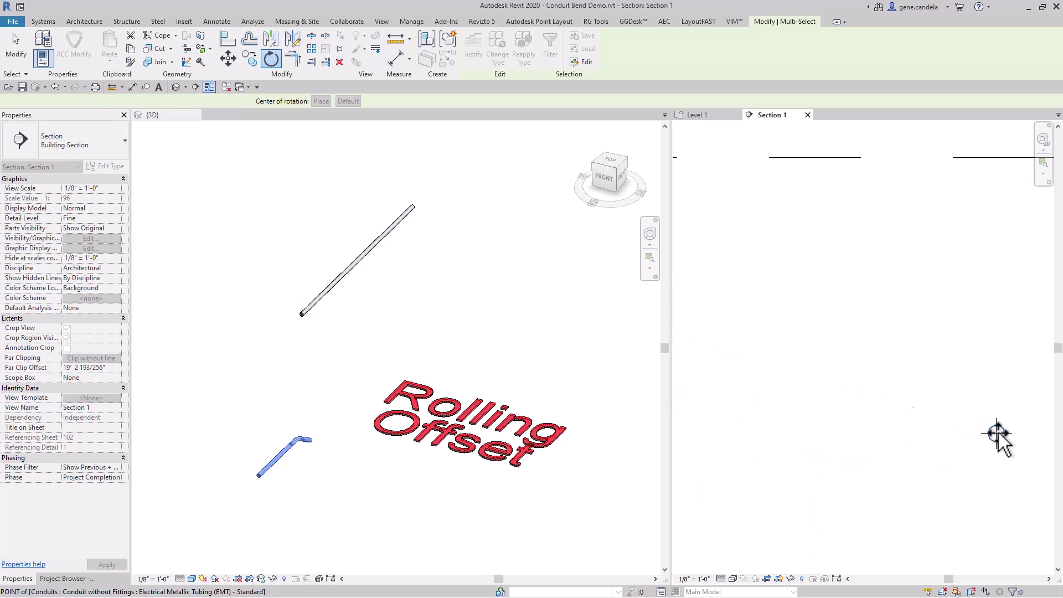
{"action": "scroll", "coordinate": [856, 397], "scroll_direction": "up", "scroll_amount": 3}
{"action": "middle_click_drag", "start_coordinate": [855, 398], "coordinate": [898, 411]}
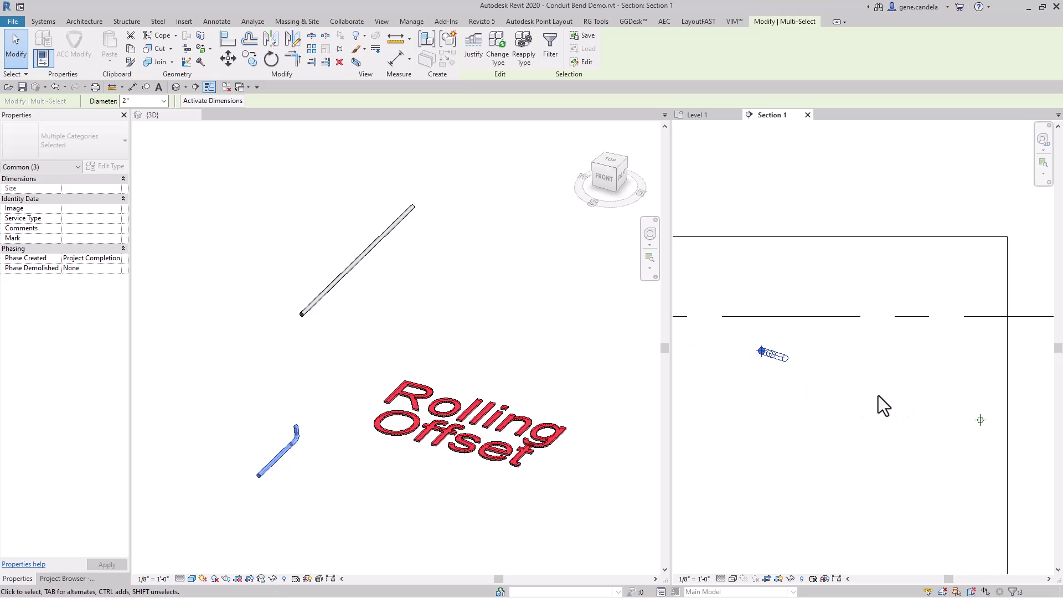
Step: Join the rotated stub to the 7'-0" AFF conduit in the 3D view with Trim/Extend to Corner
{"action": "left_click", "coordinate": [335, 331]}
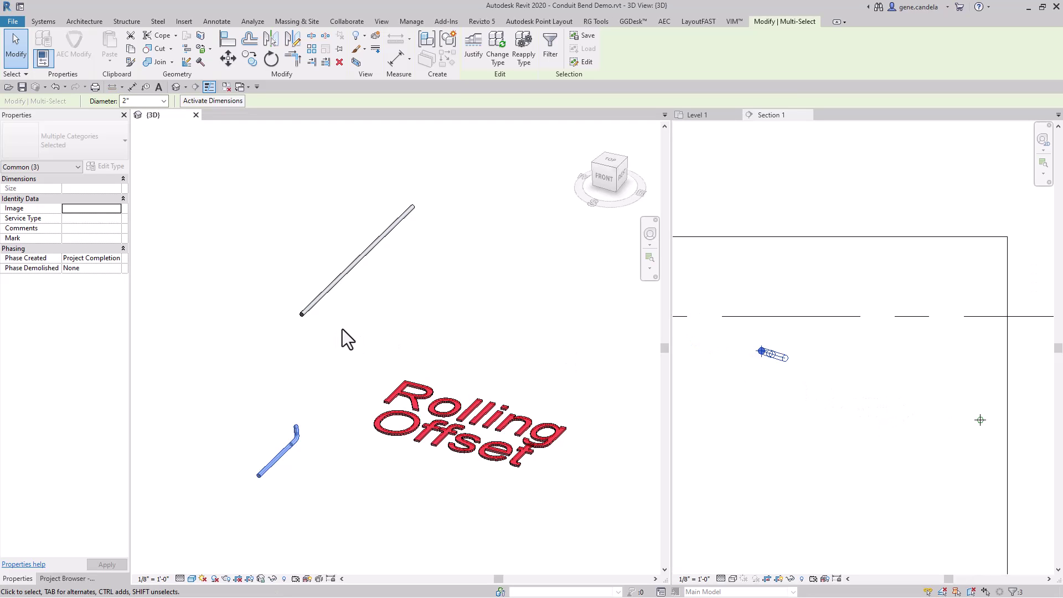
{"action": "key", "text": "t"}
{"action": "key", "text": "r"}
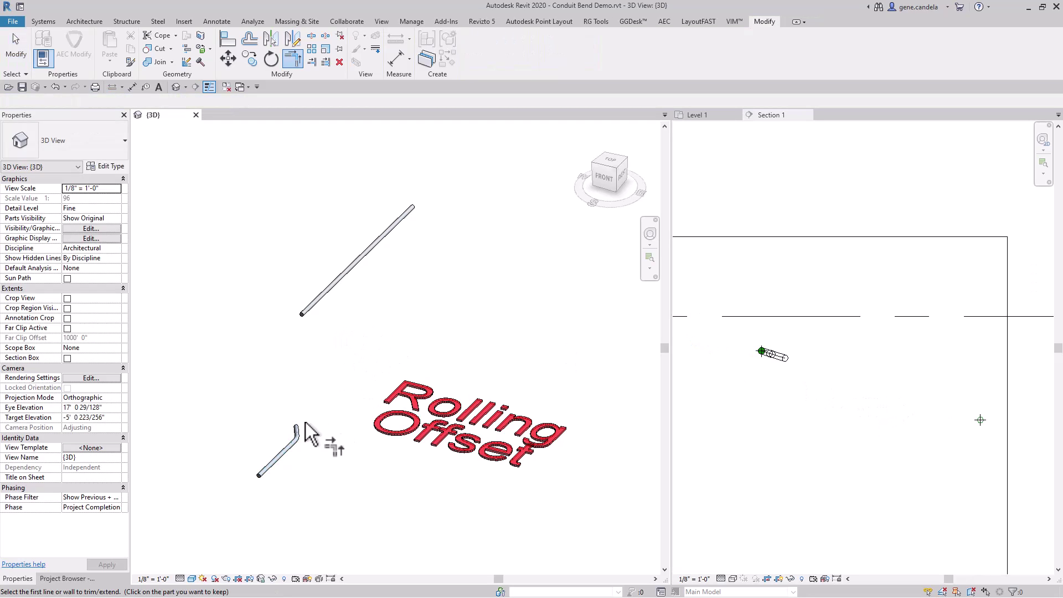
{"action": "left_click", "coordinate": [298, 433]}
{"action": "left_click", "coordinate": [309, 312]}
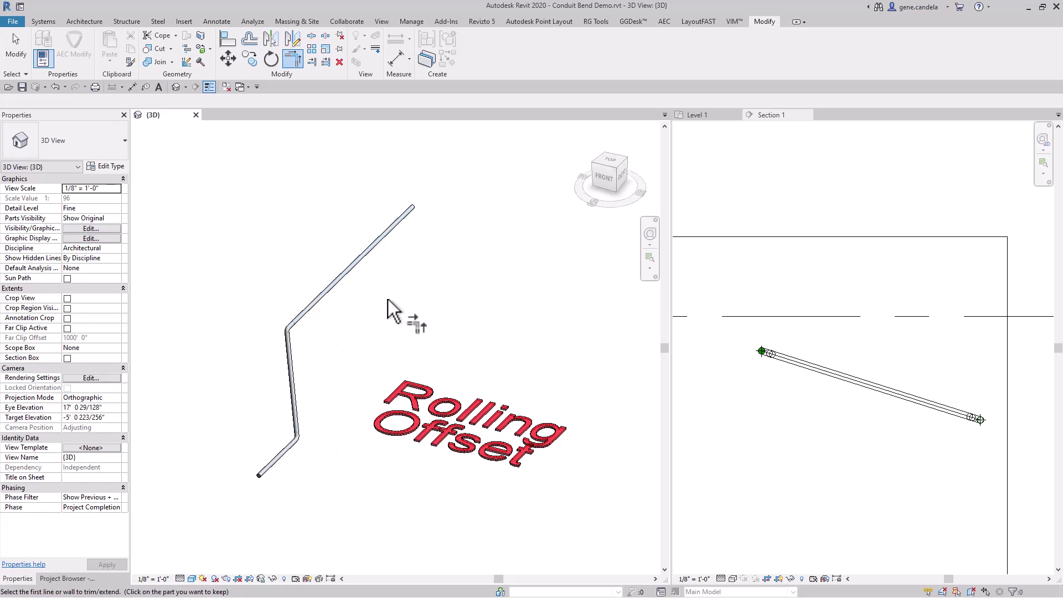